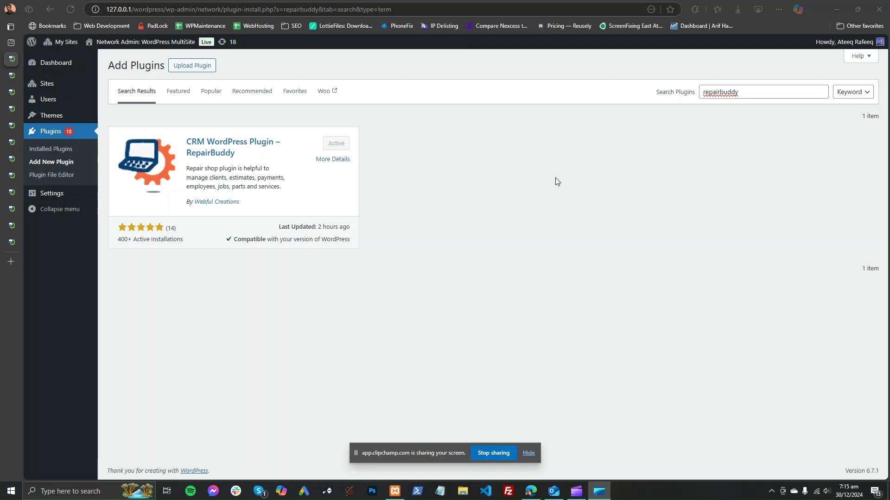
Step: Select the whole 'repairbuddy' search term in the Add Plugins search box
click(709, 95)
key(ctrl+a)
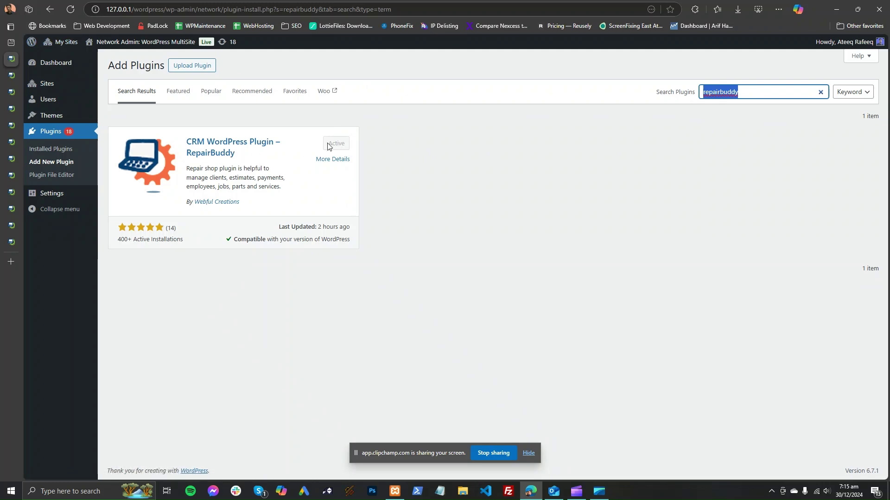
Step: Close the plugin search and view the Repair Buddy dashboard, briefly checking the device Types page
click(32, 62)
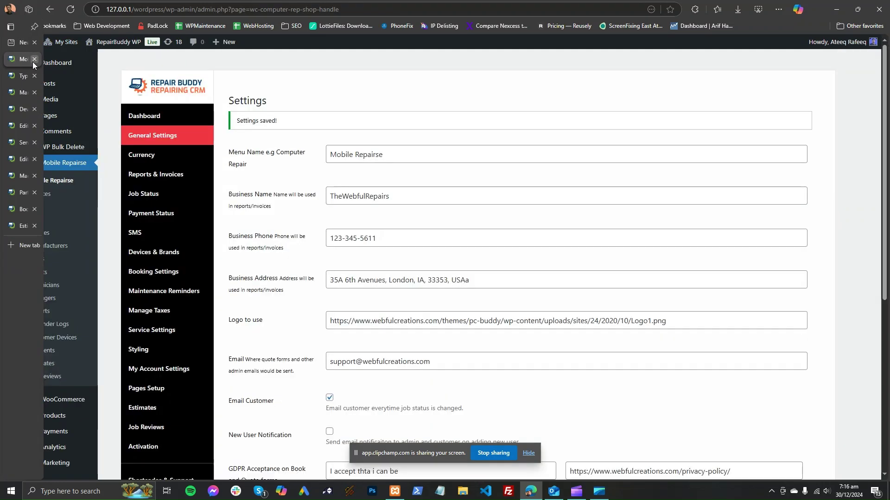
click(160, 117)
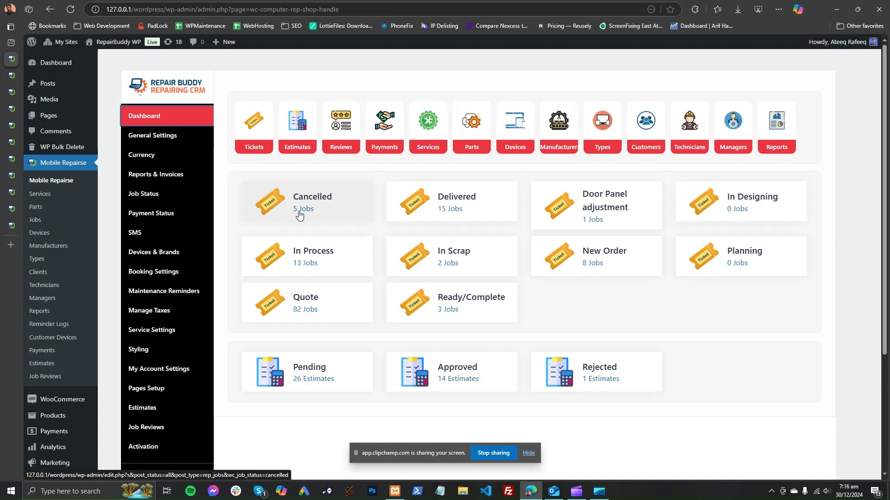
click(529, 453)
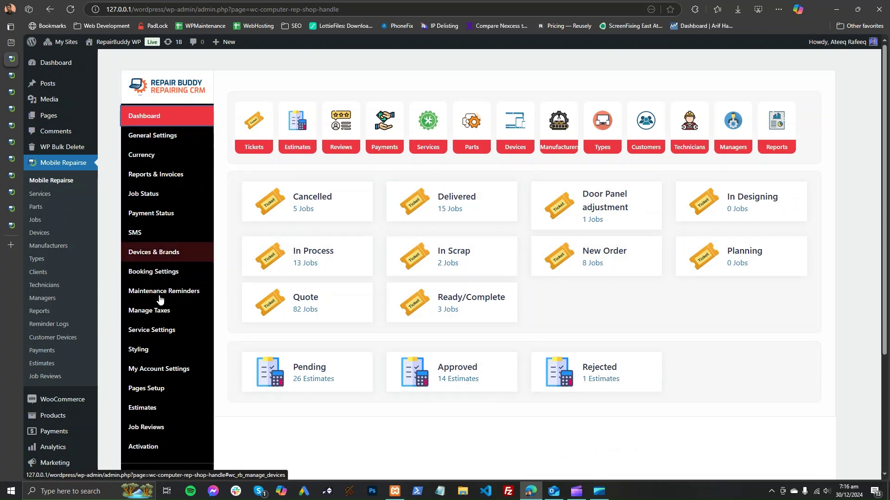
click(11, 76)
mouse_move(421, 157)
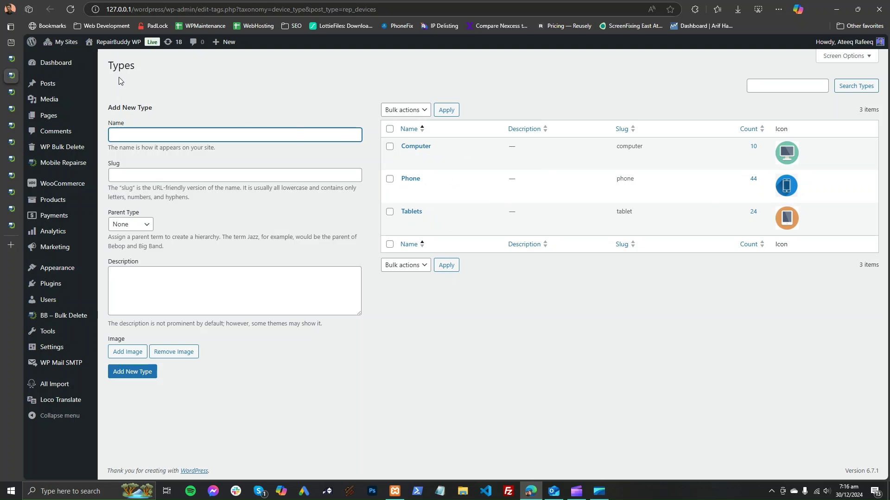
click(11, 59)
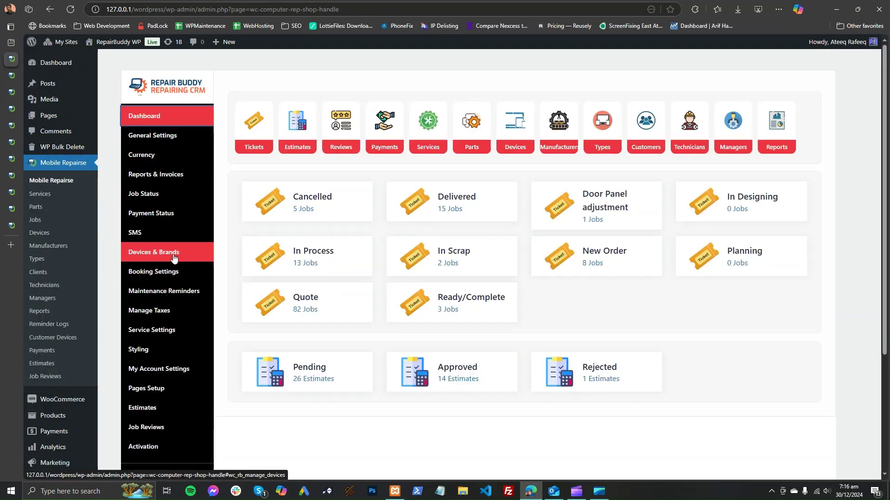
Step: In Devices & Brands settings, review the Device/Devices, Type/Types, Manufacturer/Manufacturers and Pin Code labels
click(153, 252)
scroll(417, 234, down, 2)
double_click(368, 217)
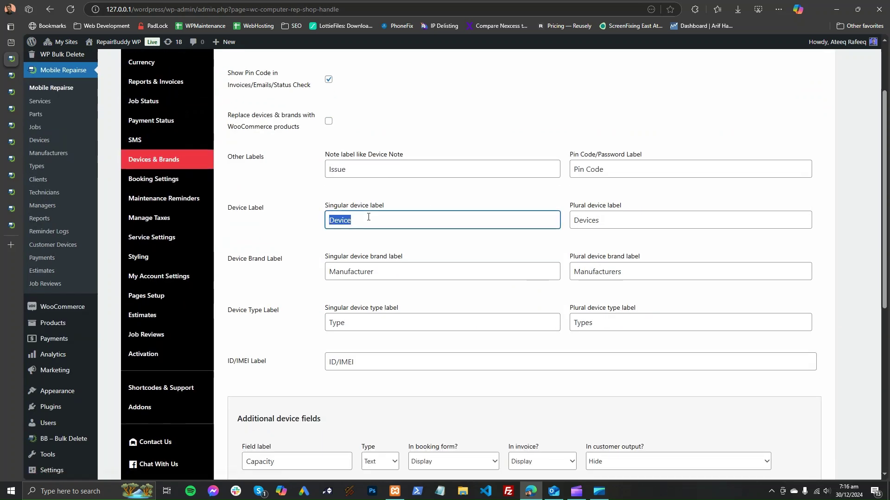
double_click(364, 327)
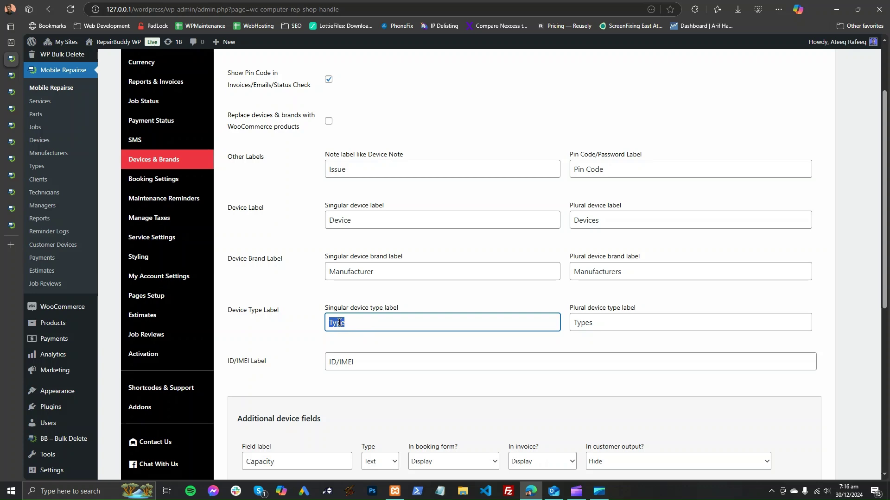
double_click(602, 321)
double_click(371, 273)
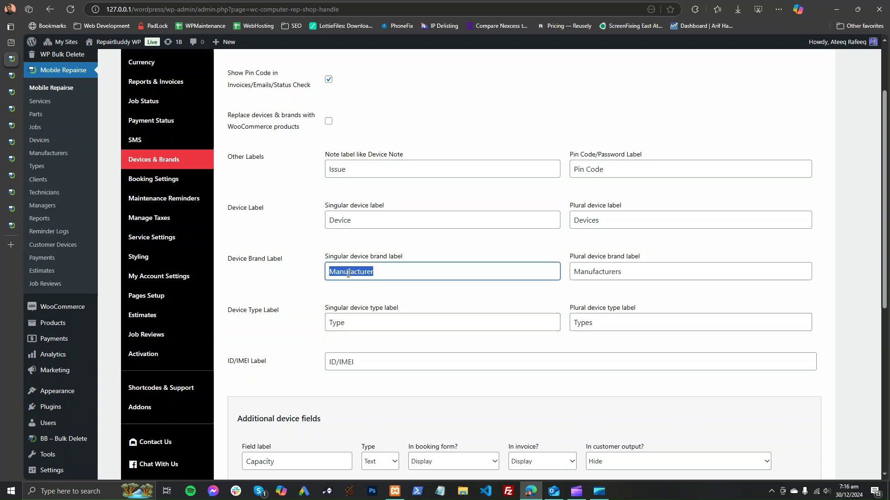
double_click(598, 272)
double_click(341, 221)
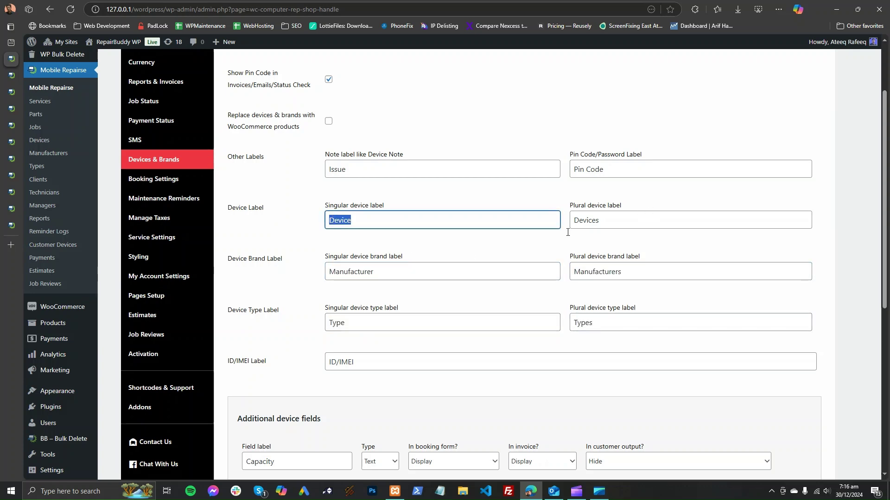
double_click(581, 221)
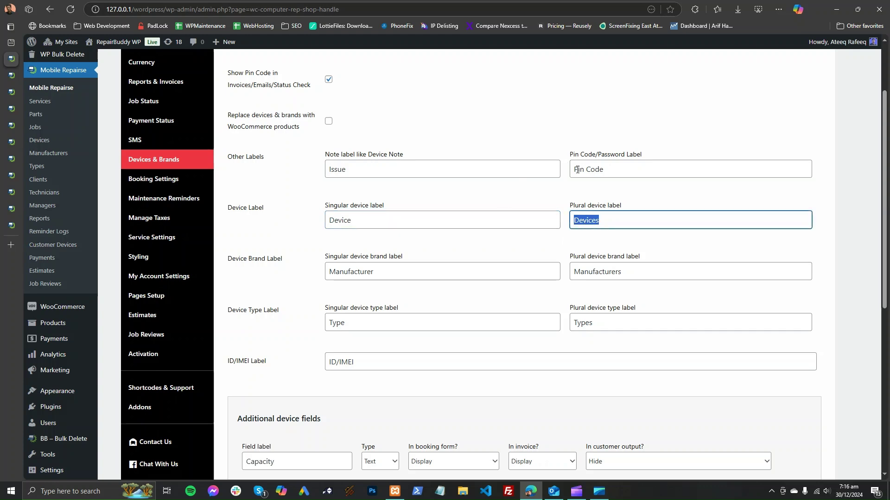
triple_click(597, 169)
scroll(472, 224, up, 2)
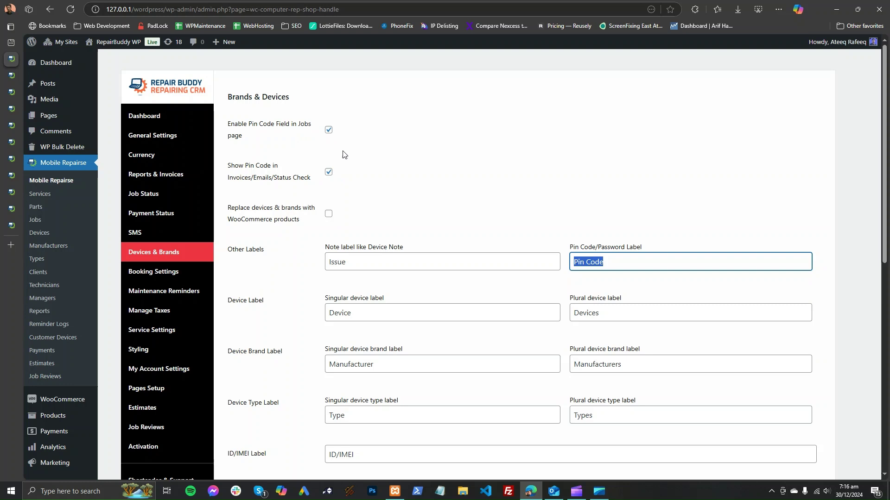
scroll(443, 246, down, 7)
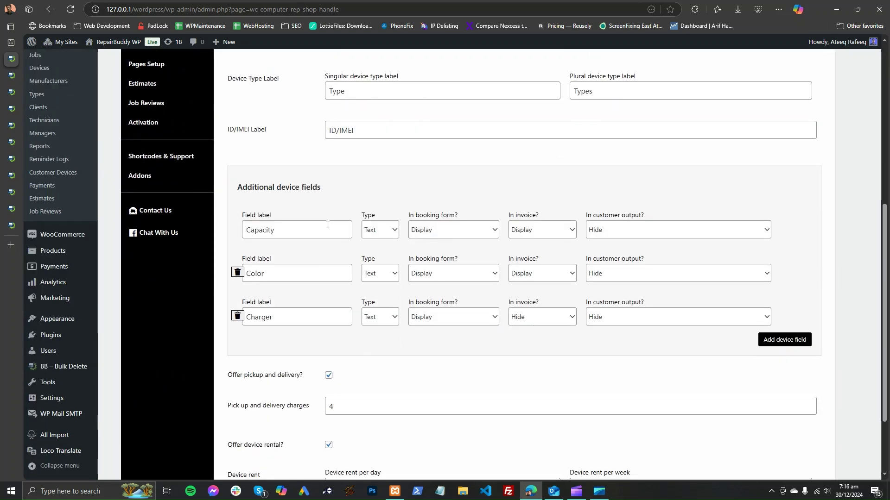
Step: Add a fourth additional device field row and click into its label box
click(804, 346)
click(334, 356)
click(379, 396)
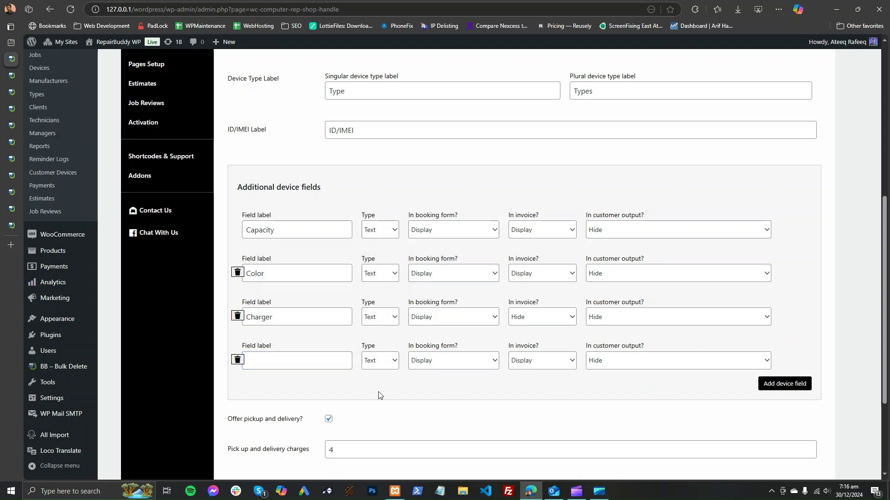
click(307, 364)
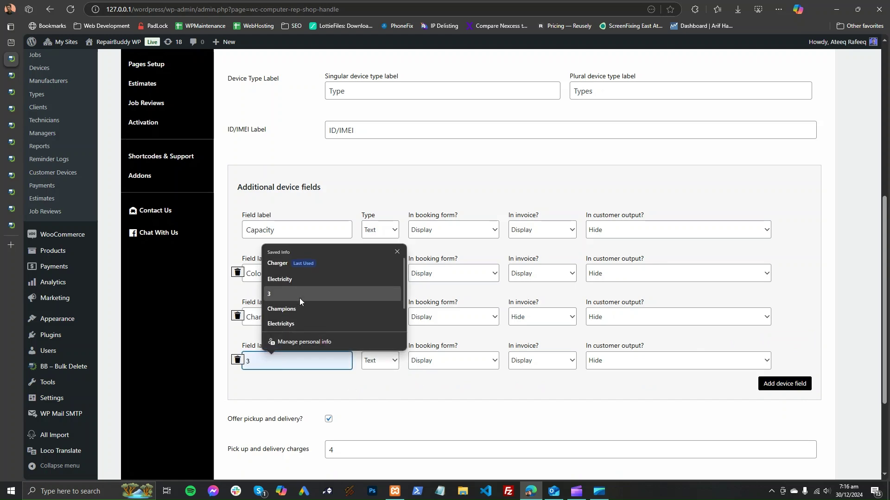
click(337, 398)
scroll(461, 364, down, 2)
scroll(461, 364, up, 5)
scroll(417, 325, down, 3)
scroll(398, 295, up, 3)
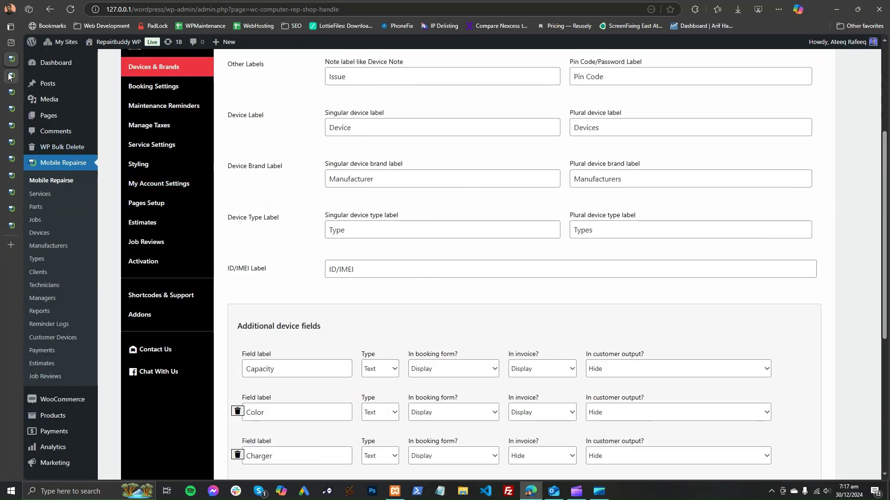
Step: Browse the Types, Manufacturers and MacBook Pro pages, closing each, ending on the Services list
click(12, 76)
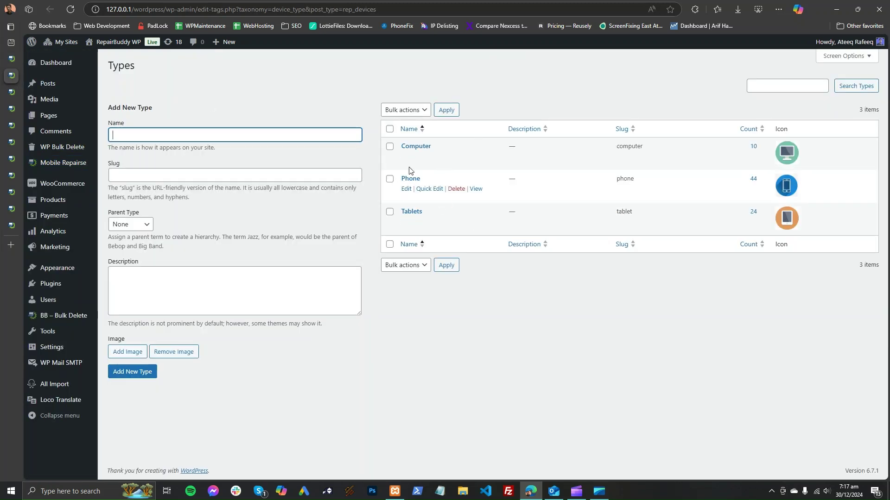
click(31, 77)
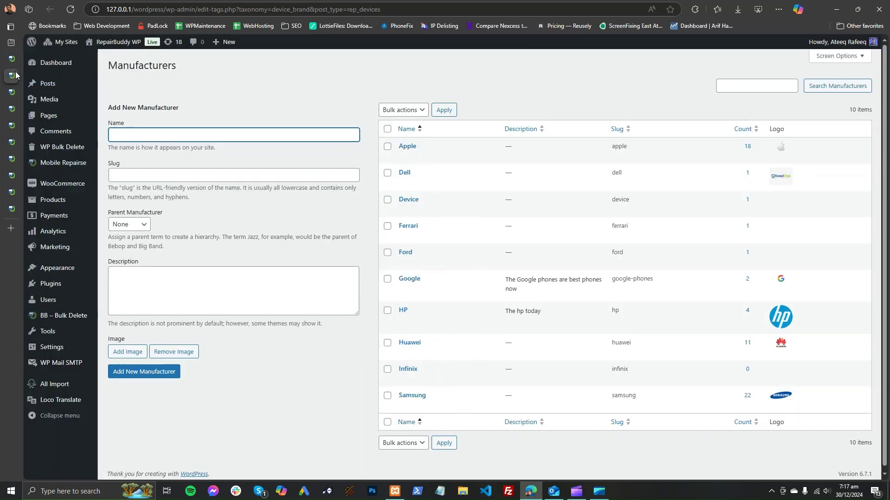
click(34, 76)
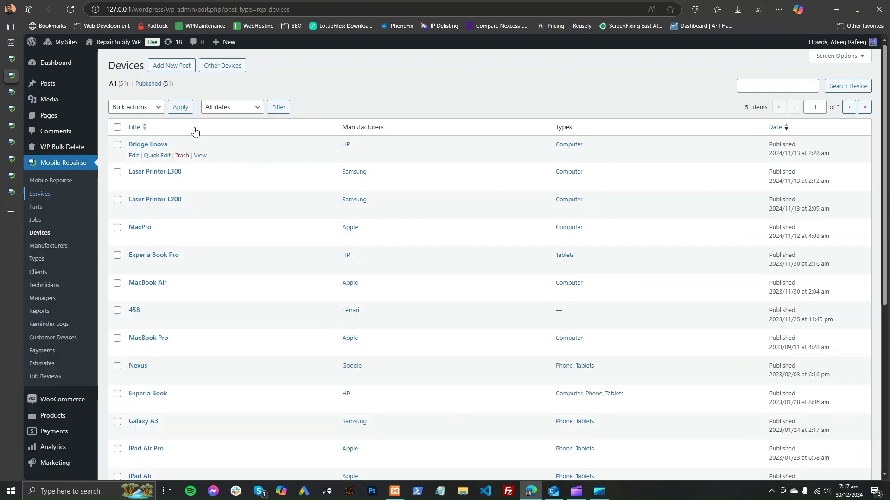
click(24, 95)
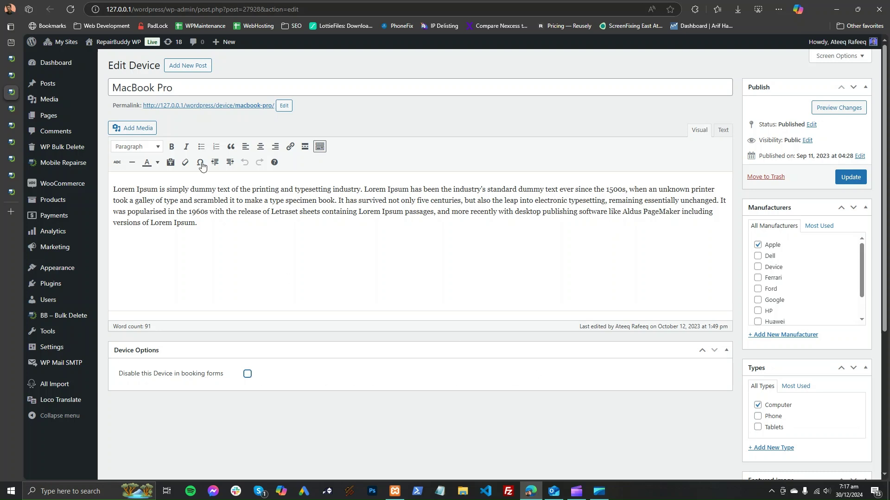
click(11, 109)
click(34, 94)
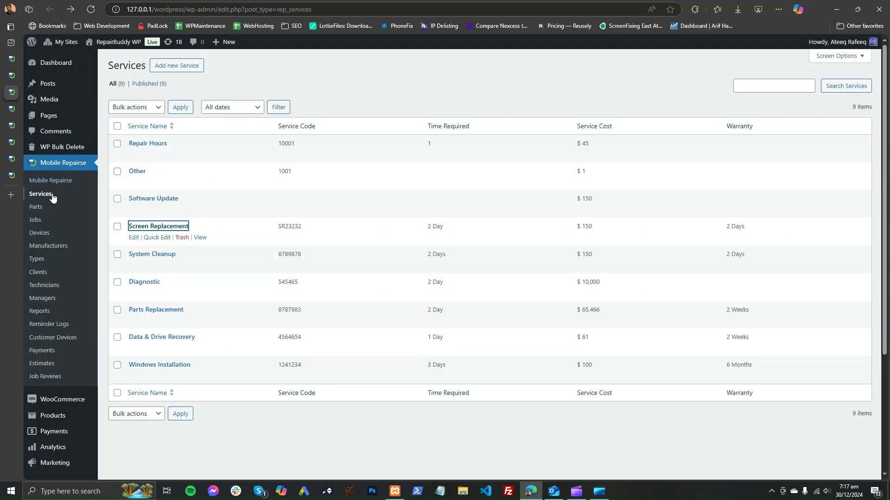
Step: Review Screen Replacement's title, cost 150, tax options and price-by-type table, then return to settings
click(12, 109)
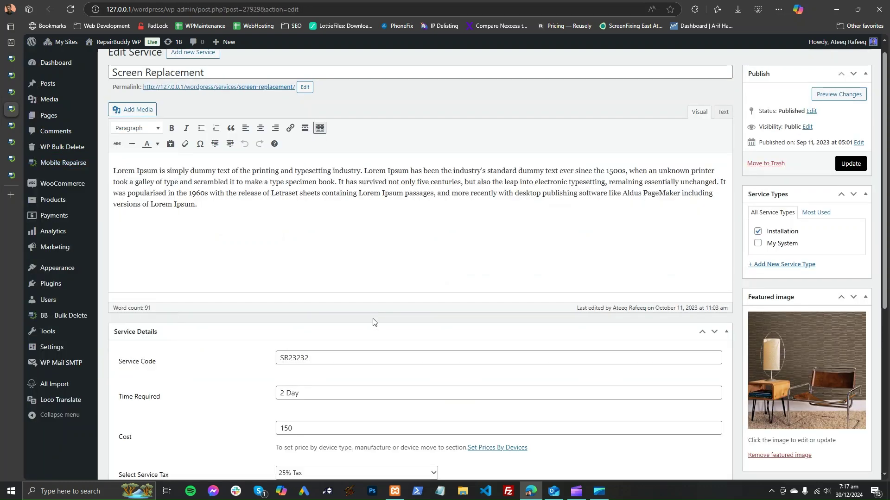
scroll(116, 116, up, 1)
triple_click(122, 85)
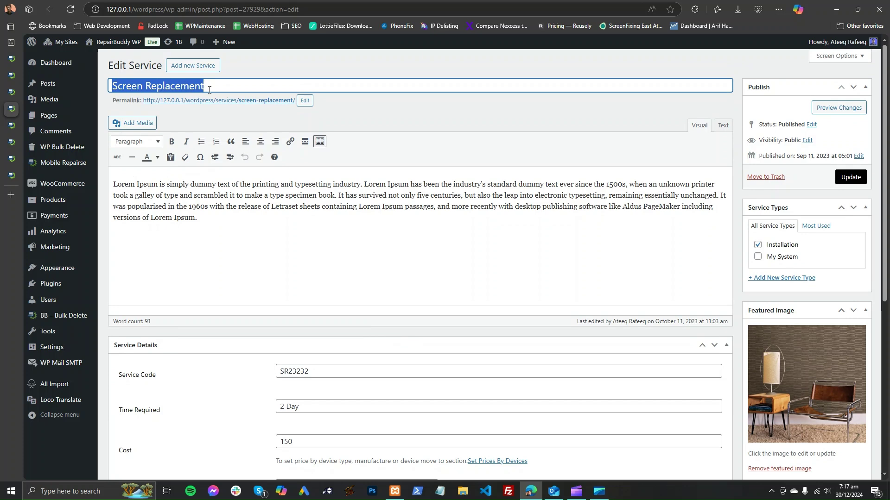
scroll(338, 268, down, 5)
scroll(344, 299, down, 1)
click(301, 153)
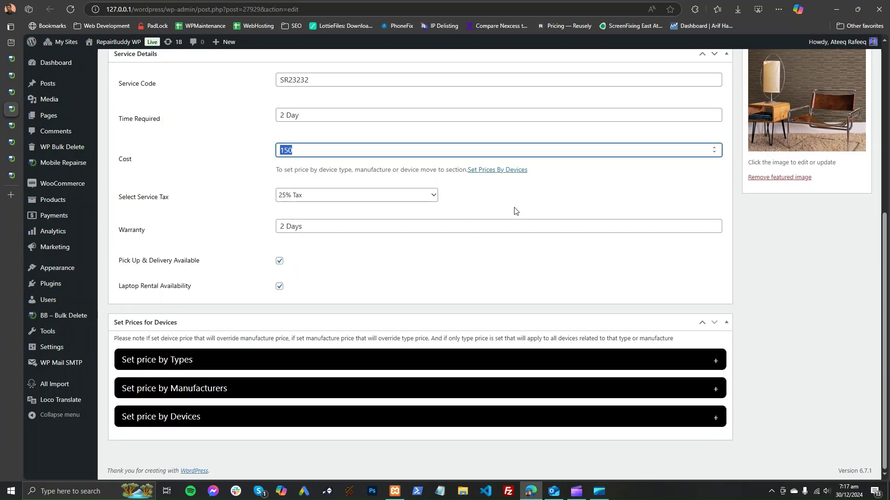
click(327, 194)
click(327, 195)
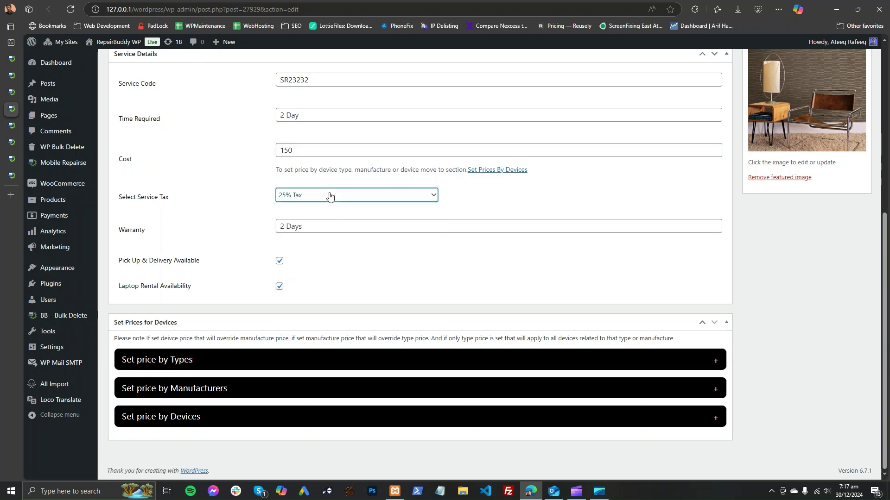
click(377, 366)
click(377, 366)
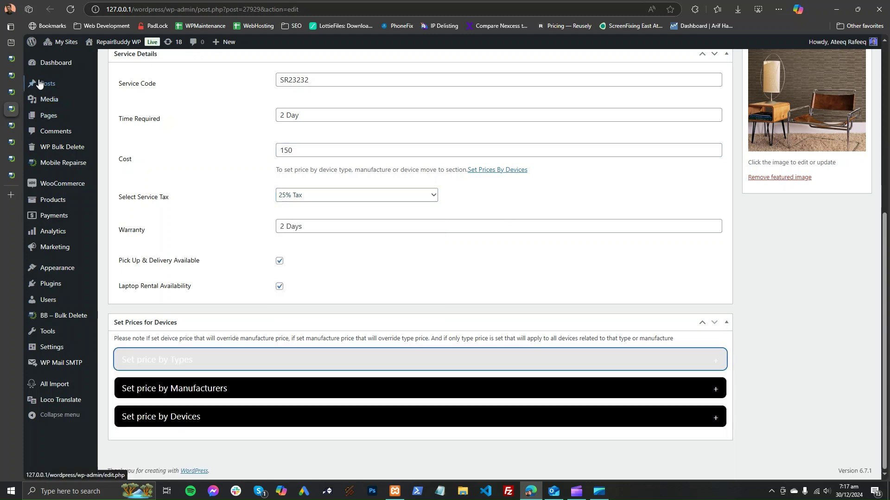
click(12, 59)
scroll(216, 195, up, 1)
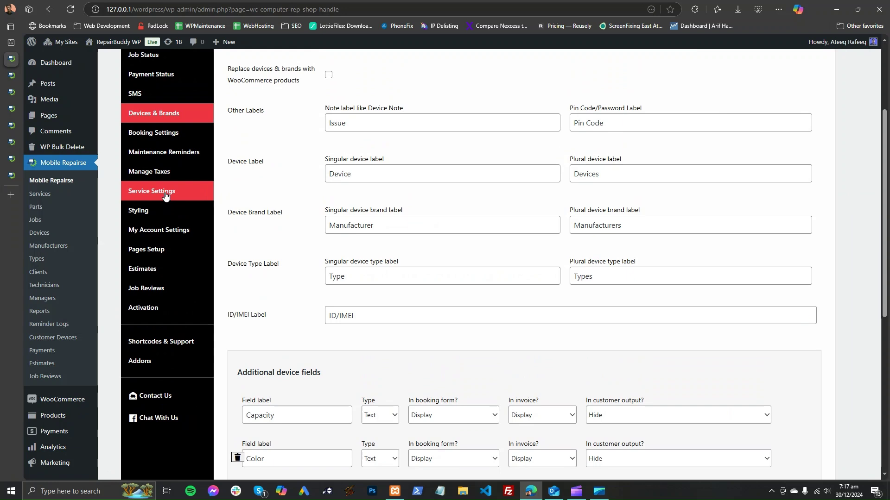
Step: Check the invoice amount tax choices in the tax management settings
click(159, 171)
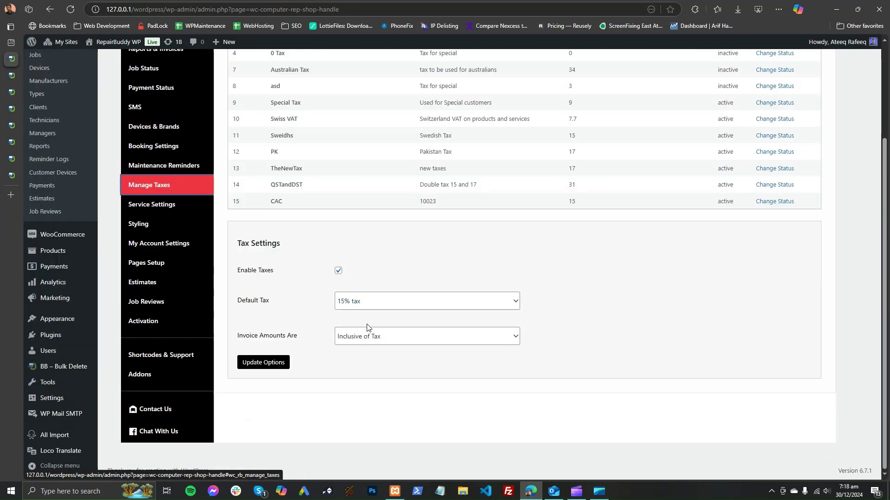
click(363, 337)
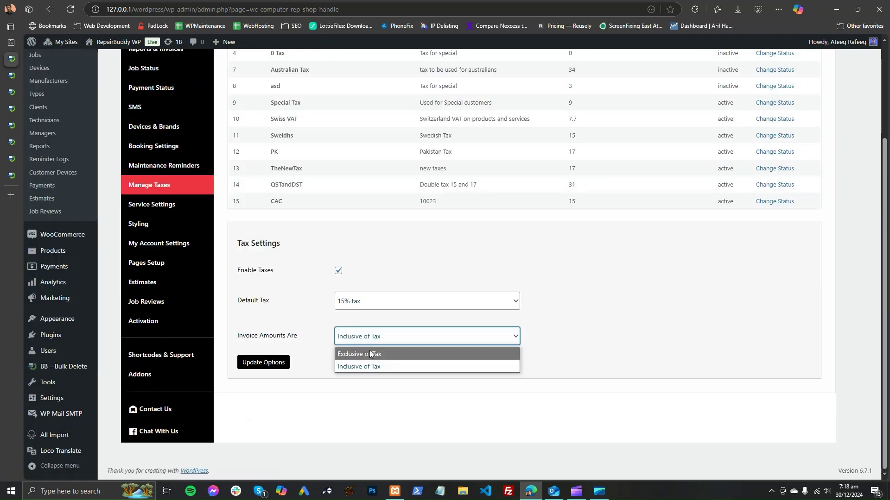
click(13, 76)
click(13, 92)
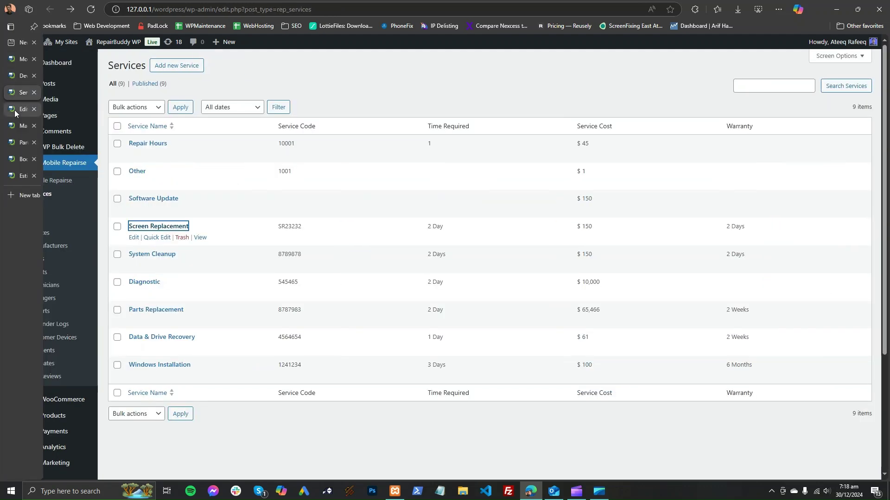
Step: Open Screen Replacement and expand its prices per manufacturer and per device
click(15, 109)
scroll(322, 253, down, 3)
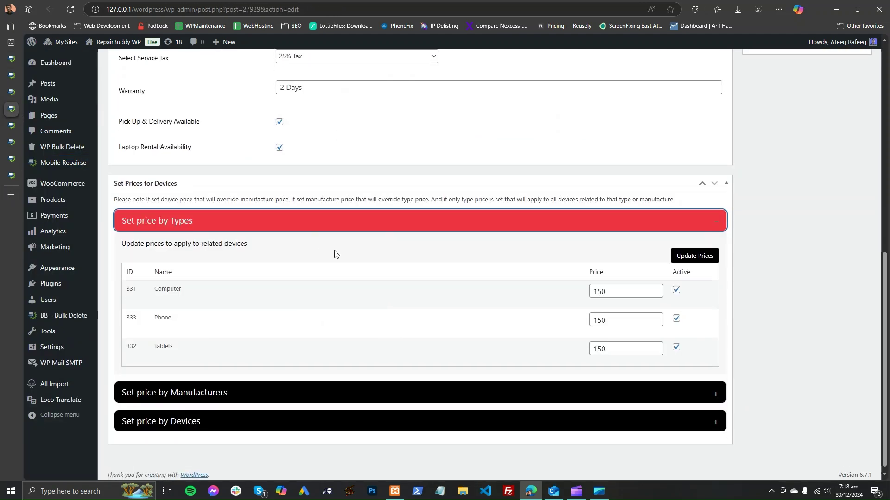
click(459, 391)
scroll(443, 356, down, 5)
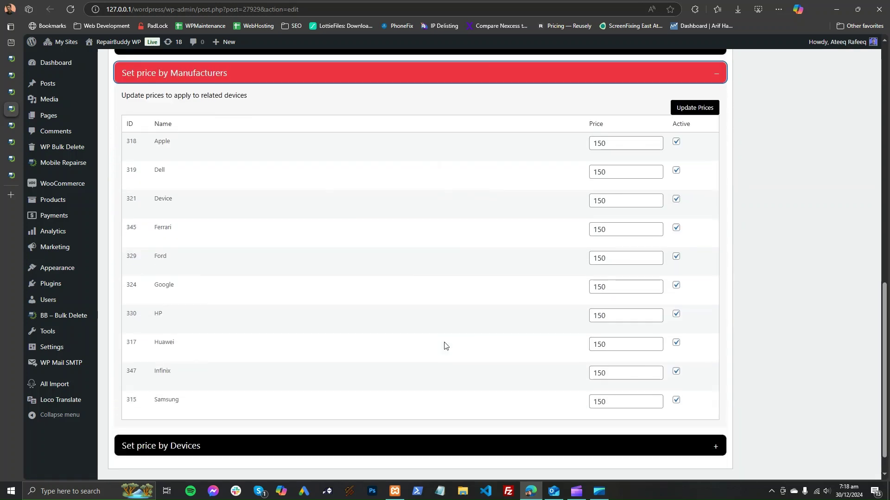
click(439, 417)
scroll(639, 276, up, 7)
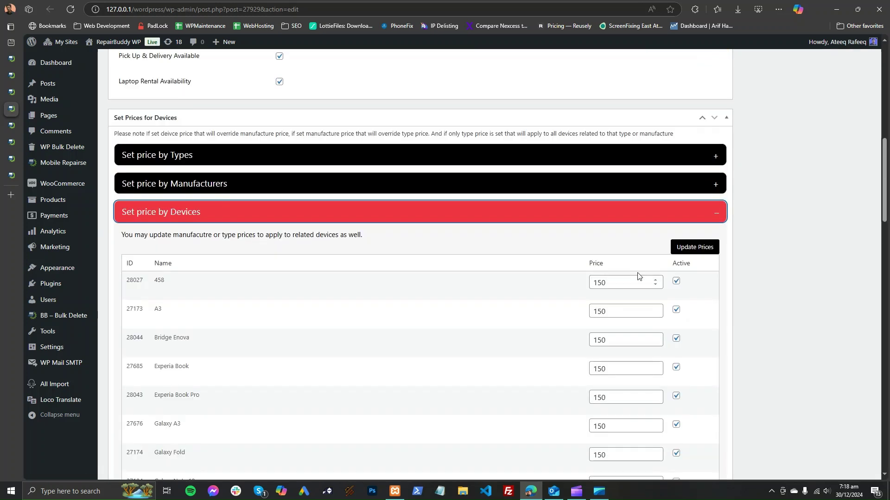
scroll(595, 263, up, 6)
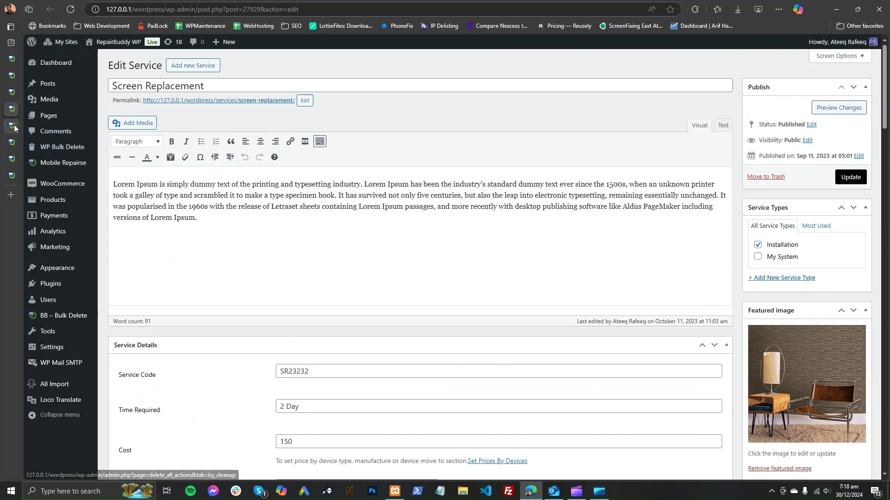
click(10, 127)
Step: Review the MacBook Pro page, selecting its title and scrolling through its details
scroll(288, 191, up, 4)
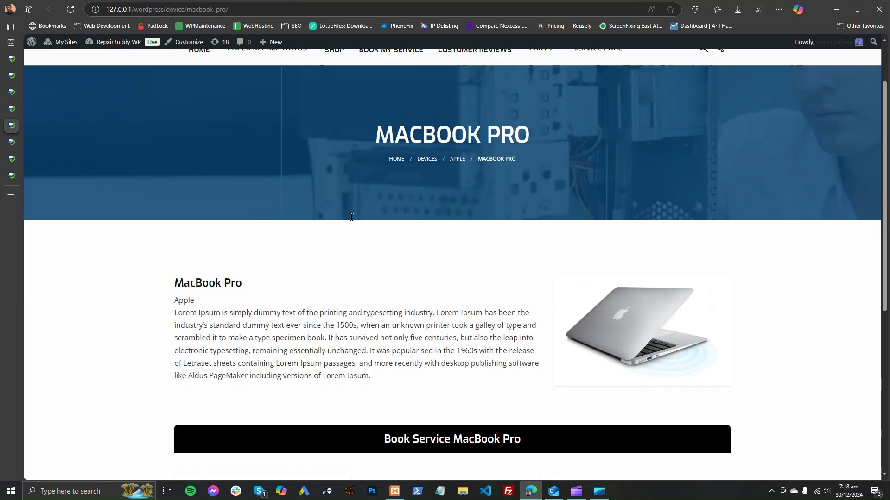
triple_click(424, 199)
scroll(508, 256, down, 1)
scroll(508, 256, down, 6)
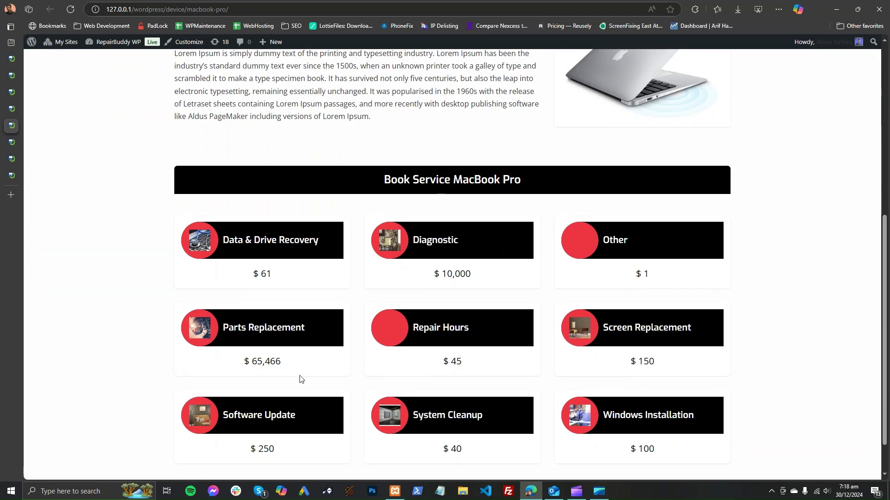
scroll(807, 261, up, 3)
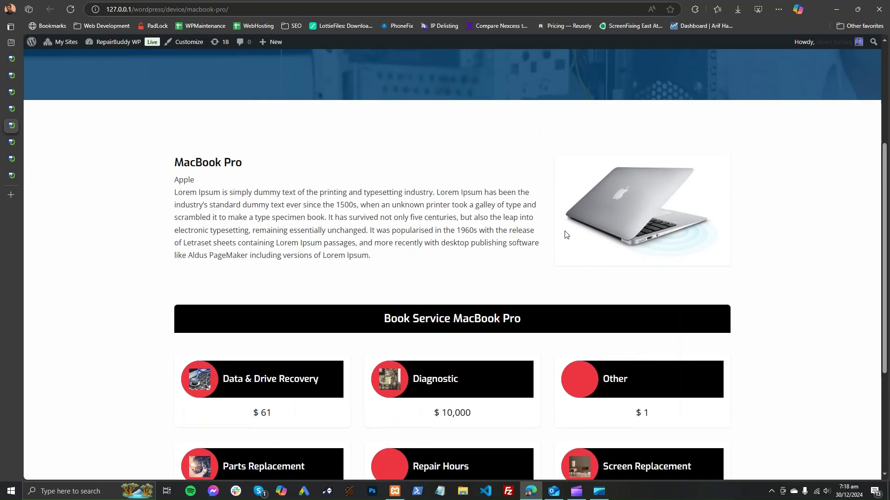
scroll(556, 232, down, 3)
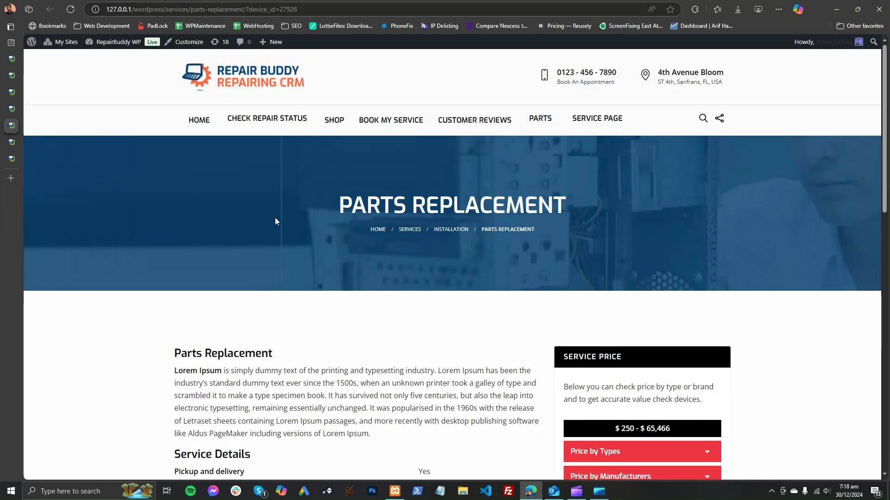
scroll(377, 171, down, 4)
scroll(417, 194, up, 3)
scroll(466, 232, down, 2)
scroll(466, 232, down, 4)
Step: Expand the Price by Types, Manufacturers and Devices tables and choose HP as manufacturer
click(683, 127)
click(683, 128)
click(682, 162)
click(679, 153)
click(680, 178)
drag(573, 267, 626, 279)
scroll(596, 292, down, 2)
scroll(415, 273, down, 11)
scroll(412, 260, down, 12)
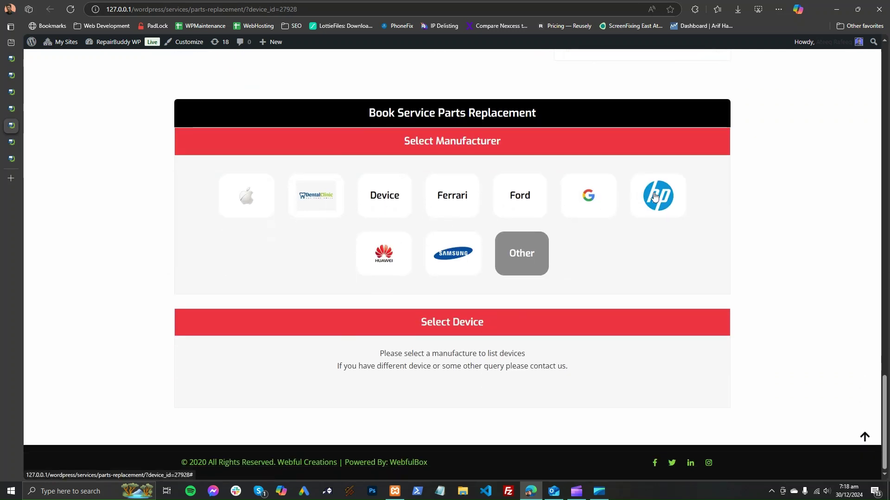
click(655, 197)
scroll(448, 207, up, 4)
drag(370, 296, 426, 296)
Step: On the booking page, choose the phone type, Huawei manufacturer and the Y9a device
click(22, 141)
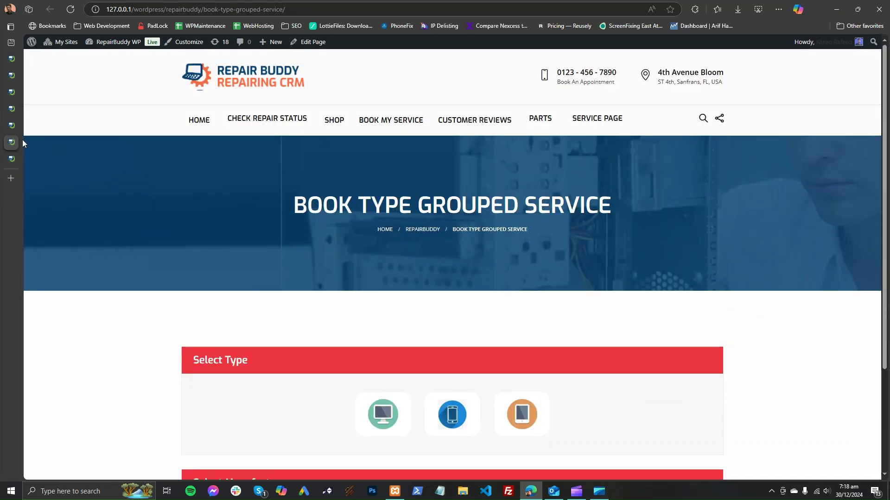
scroll(175, 193, down, 3)
scroll(175, 197, up, 3)
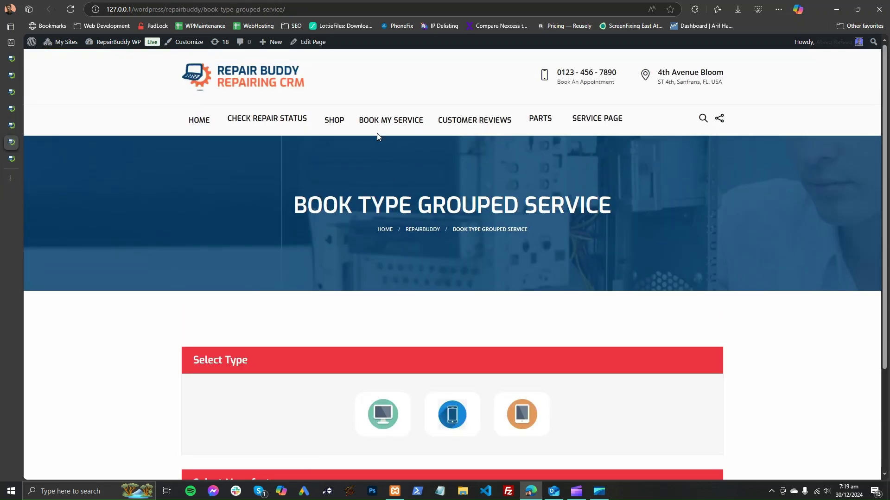
mouse_move(387, 124)
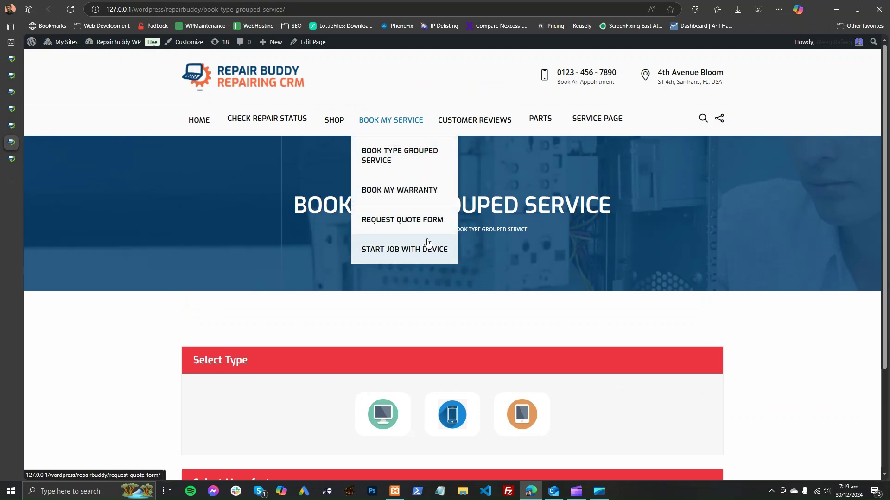
scroll(421, 262, down, 3)
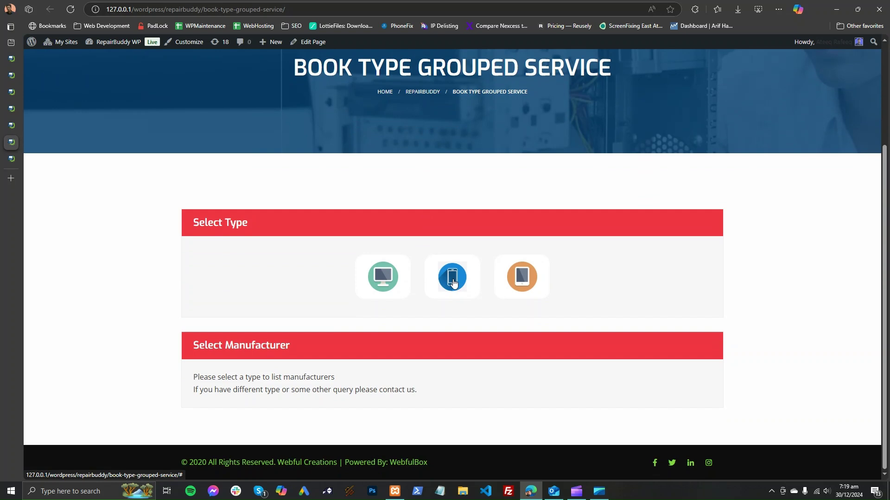
click(453, 284)
scroll(452, 243, down, 2)
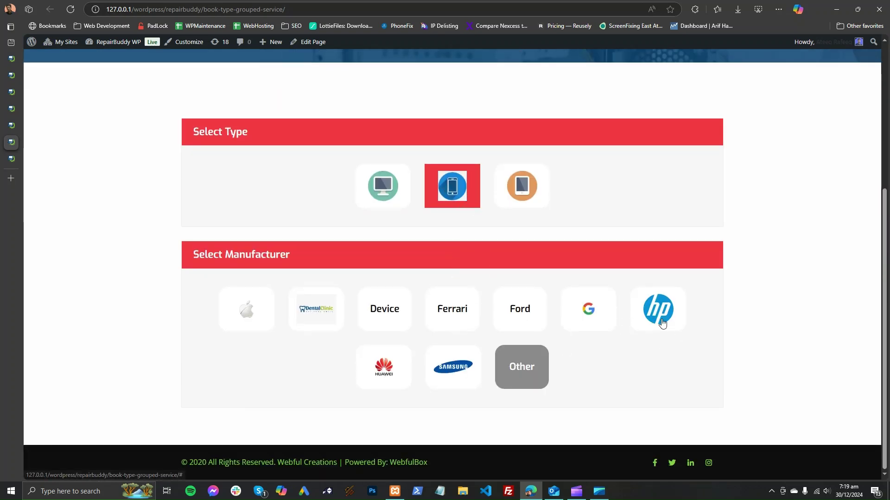
click(361, 380)
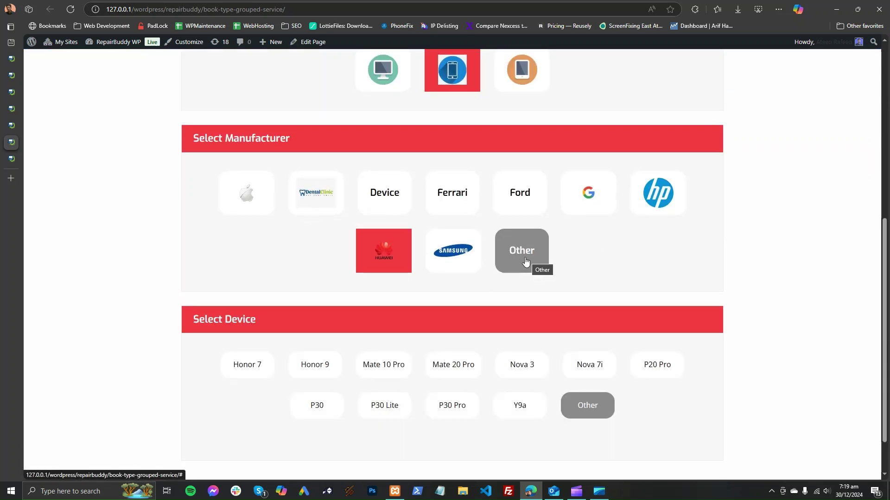
scroll(533, 278, down, 2)
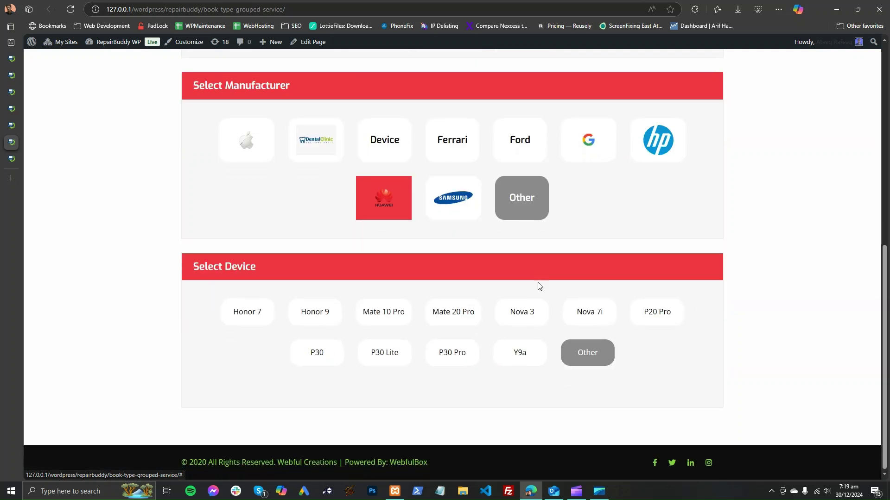
click(531, 363)
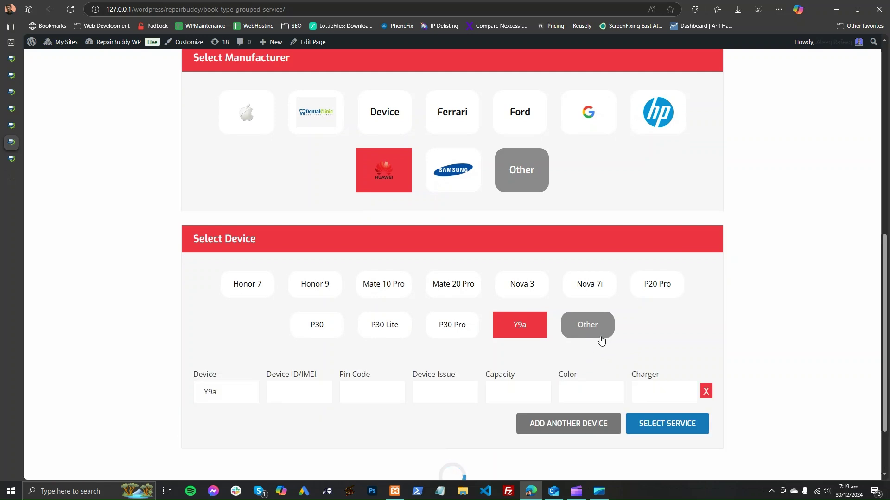
click(588, 333)
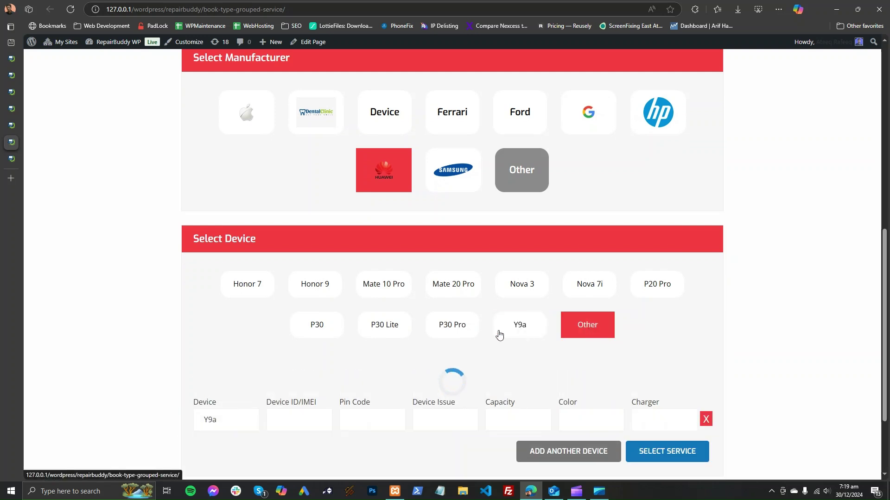
Step: Add a second device, entering 'Z' to pick Z9a
scroll(296, 417, down, 1)
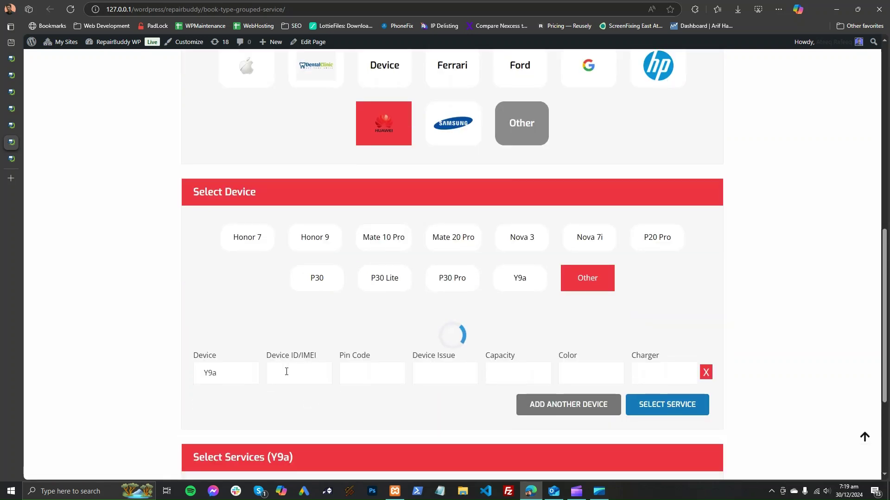
scroll(286, 371, down, 2)
click(236, 297)
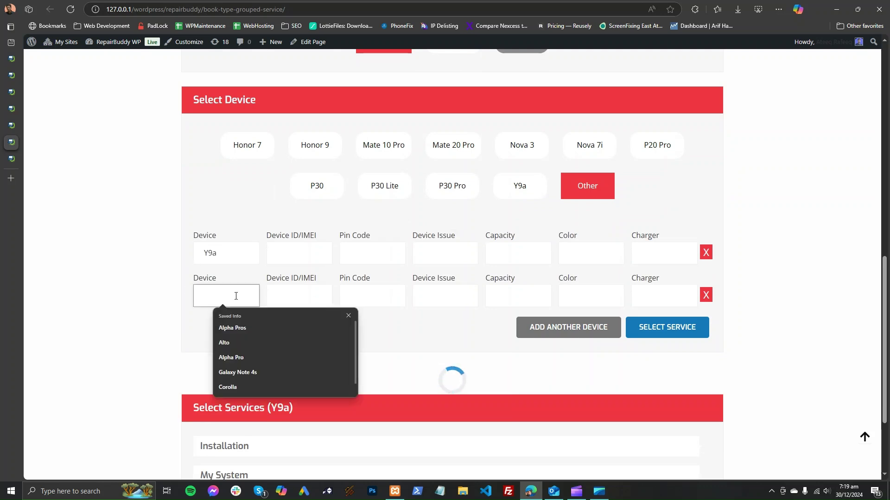
text(Z)
click(308, 250)
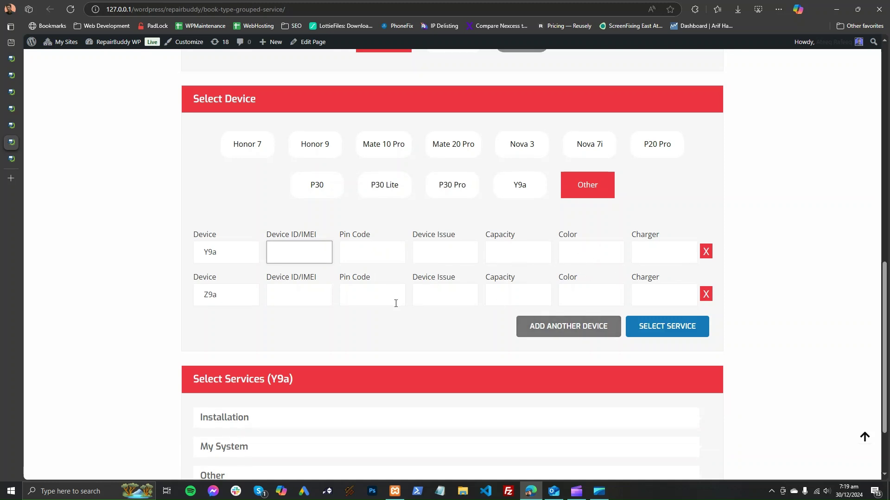
scroll(281, 340, down, 2)
Step: Browse Y9a's service groups and choose Repair Hours under My System
double_click(274, 290)
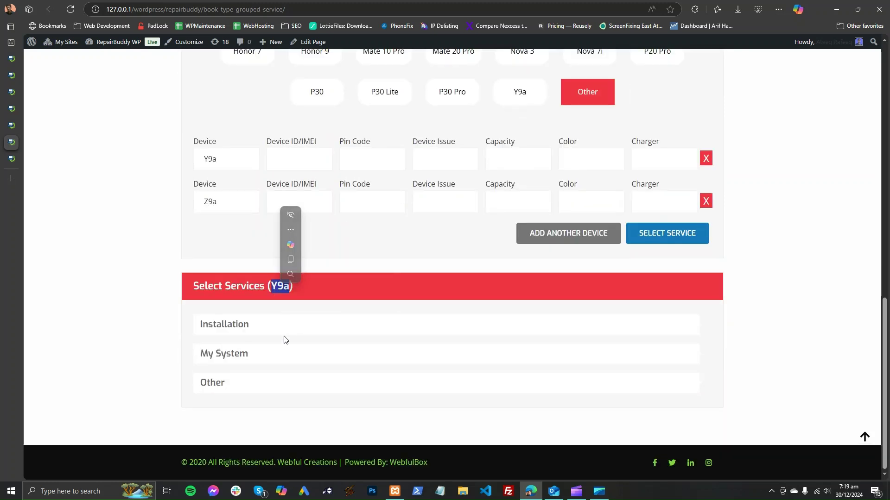
click(270, 324)
scroll(385, 331, down, 3)
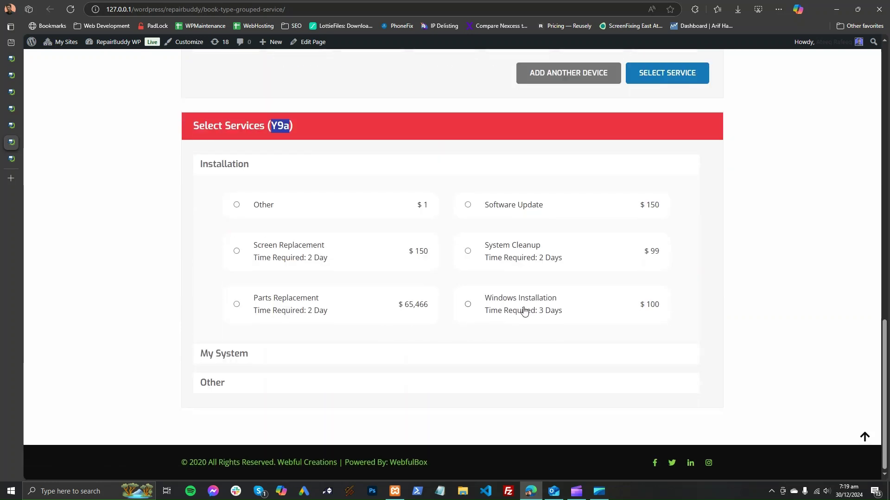
click(375, 383)
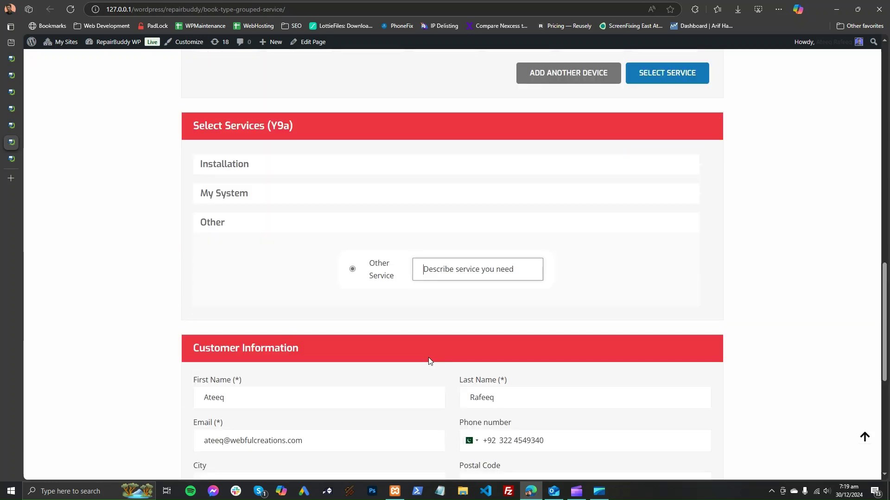
scroll(378, 280, up, 3)
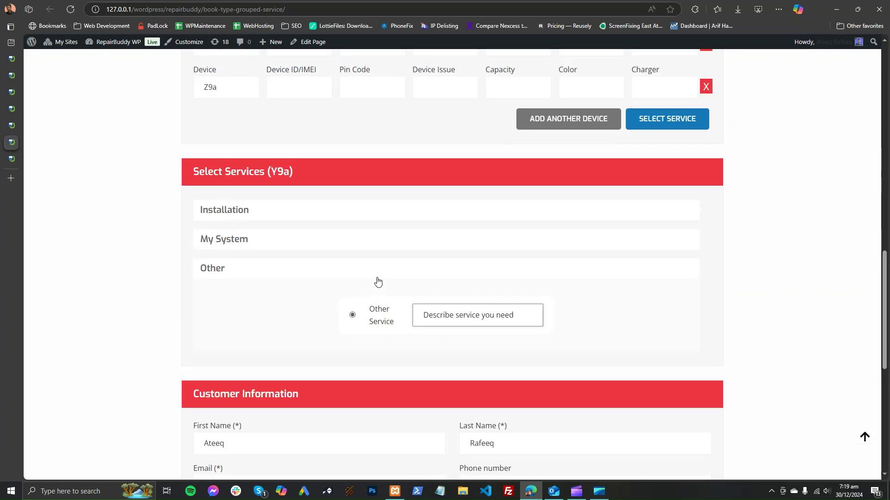
key(Tab)
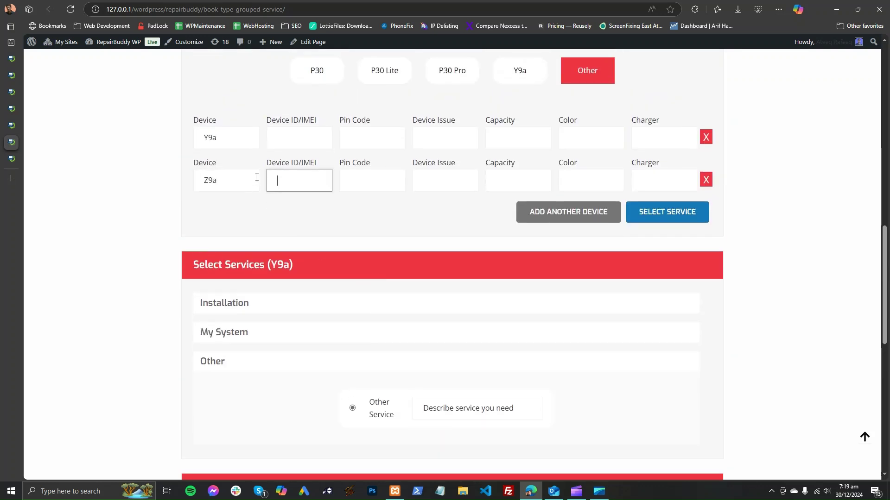
scroll(278, 248, down, 8)
scroll(291, 281, up, 5)
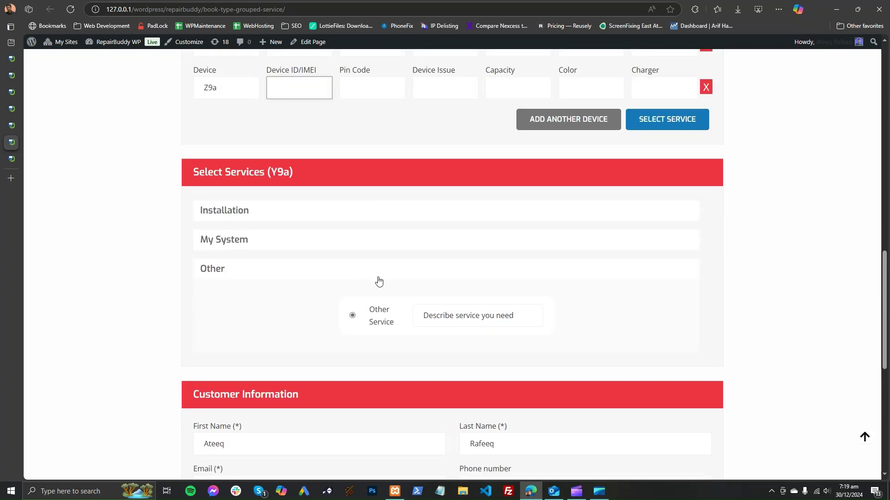
click(369, 246)
scroll(374, 272, up, 2)
scroll(385, 299, up, 10)
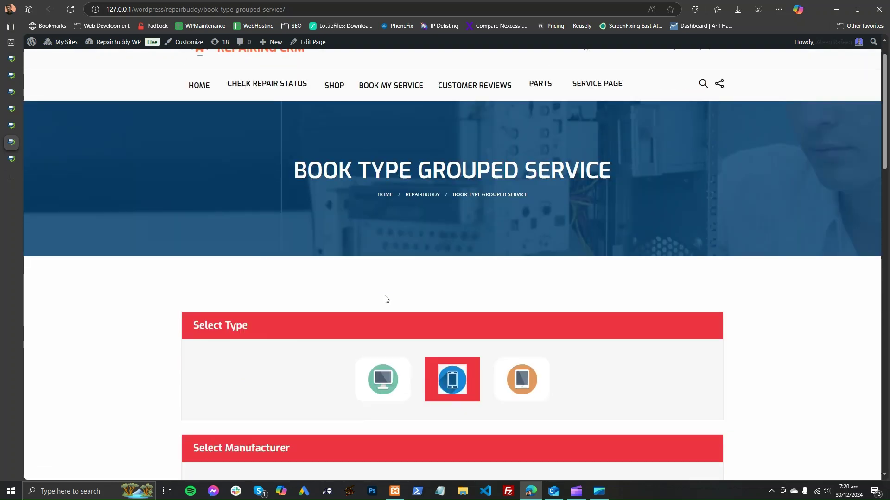
scroll(361, 303, down, 15)
scroll(363, 306, up, 3)
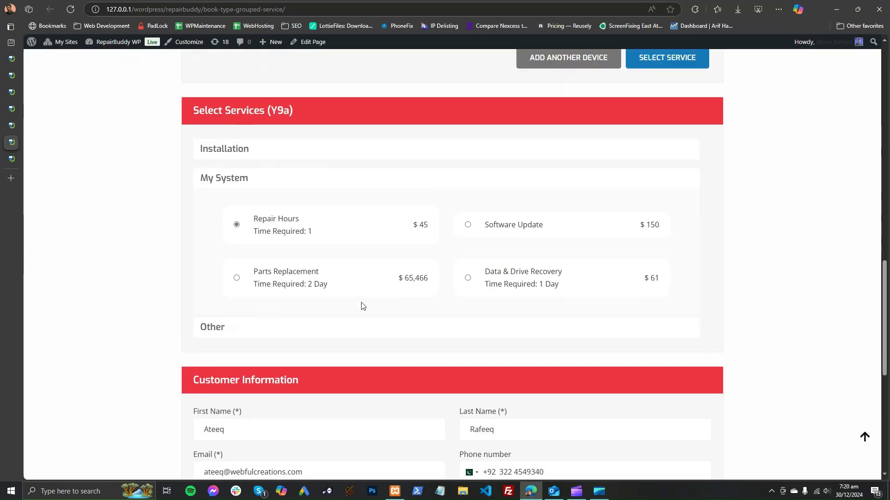
scroll(417, 293, up, 5)
click(290, 258)
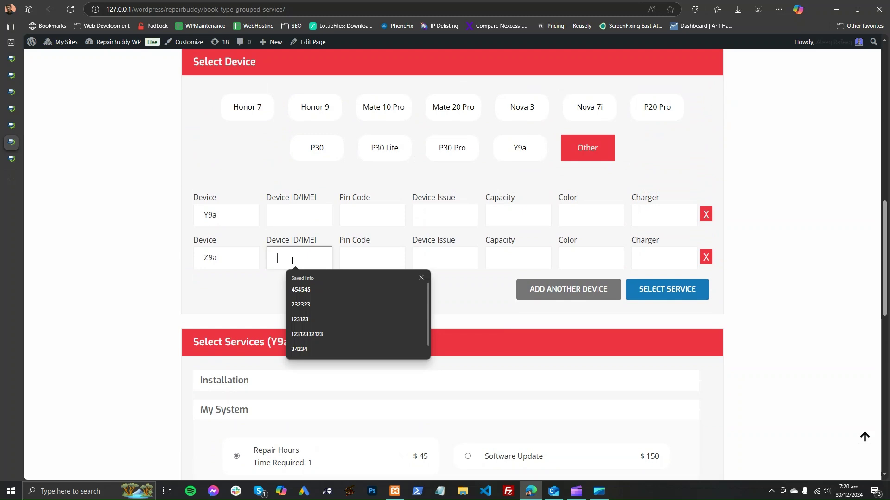
text(54654545)
key(Tab)
text(654654654)
key(Tab)
text(654654)
key(Tab)
text(654654)
key(Tab)
text(654654)
key(Tab)
text(654)
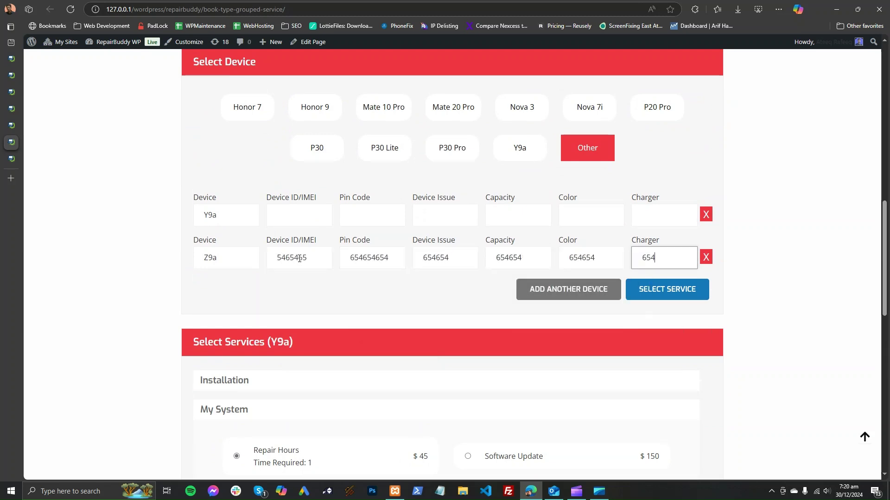
Step: Change the email to the support address, write 'fix my phone', accept privacy, and submit
scroll(315, 281, down, 5)
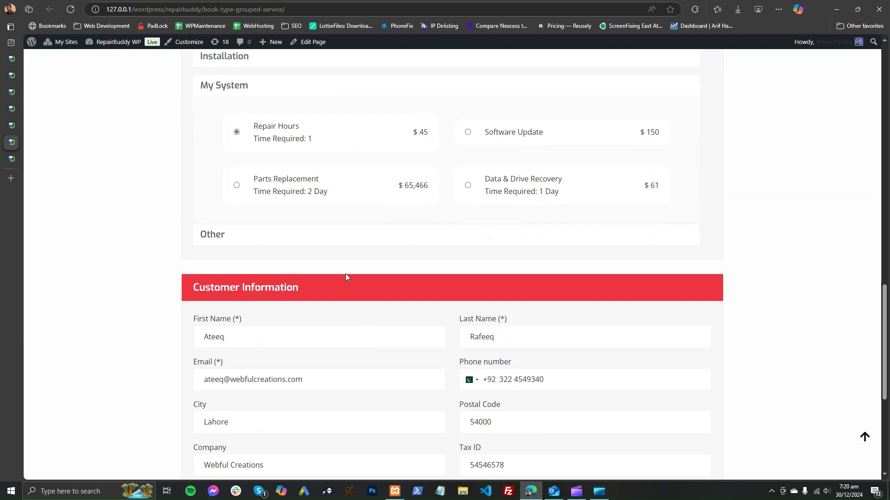
scroll(343, 274, down, 4)
double_click(206, 149)
text(support)
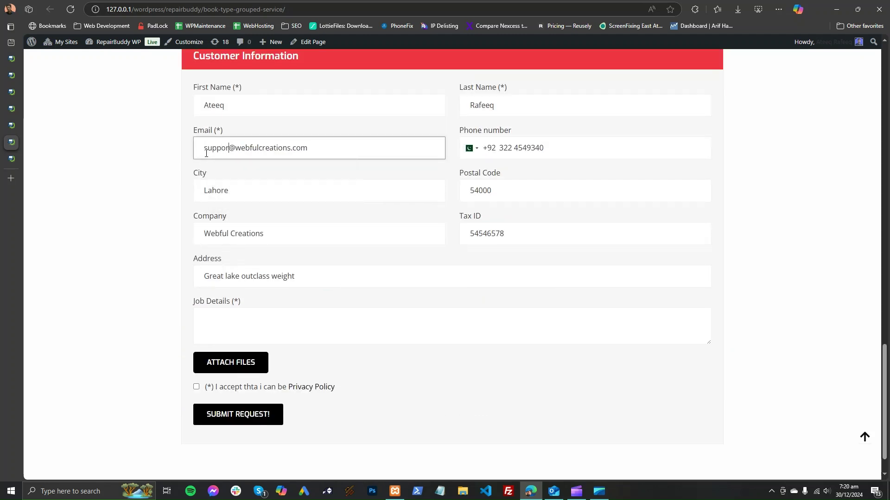
click(357, 344)
text(fix my ph)
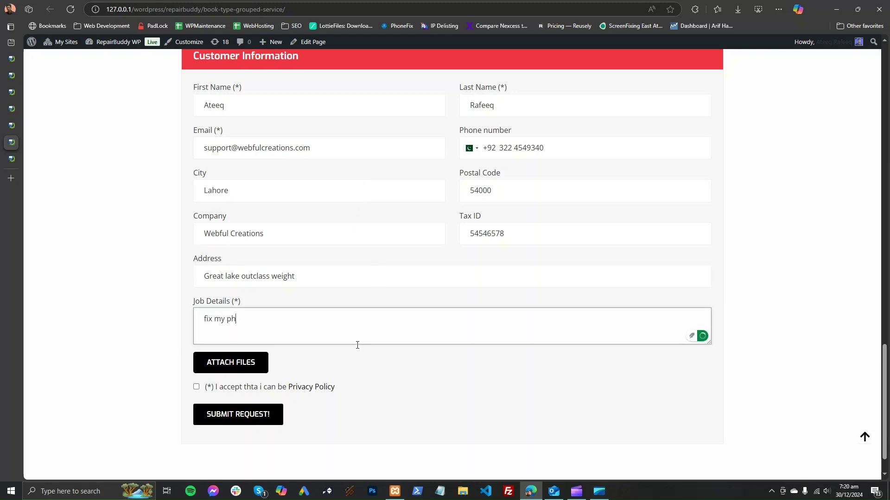
click(197, 388)
click(229, 420)
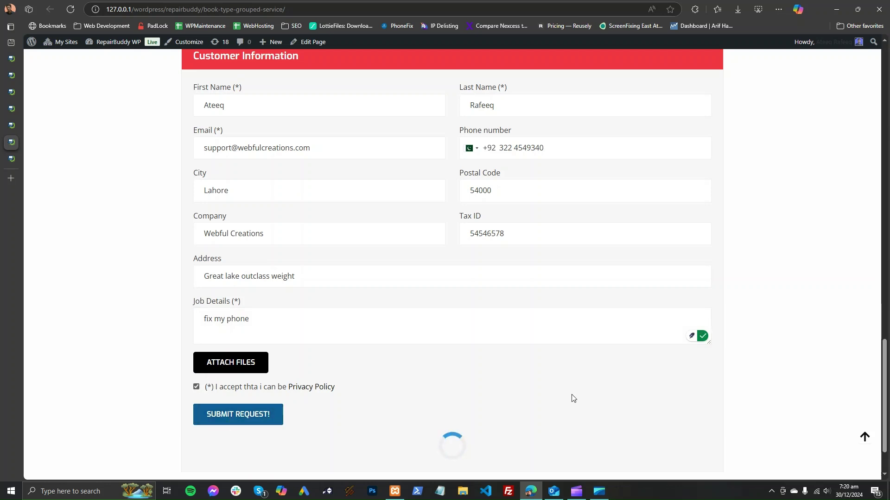
scroll(574, 398, up, 6)
scroll(573, 399, down, 7)
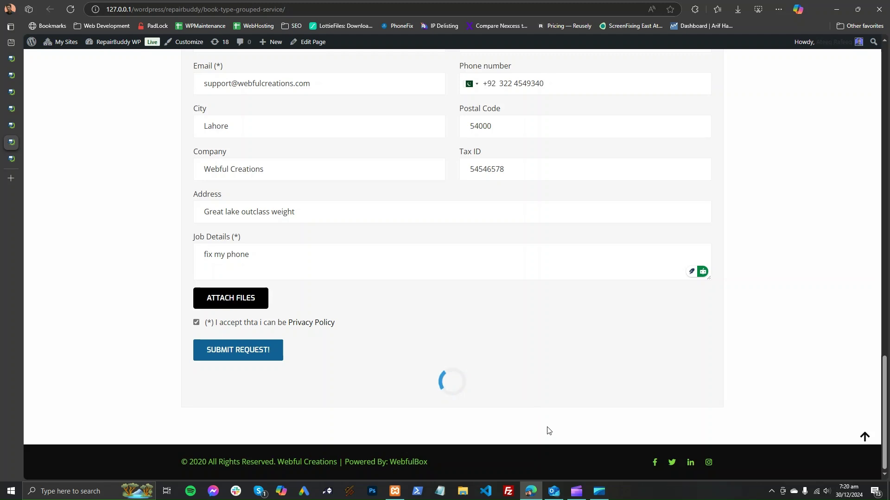
Step: Read the new booking order email's estimate in Outlook, then return to the browser
click(560, 498)
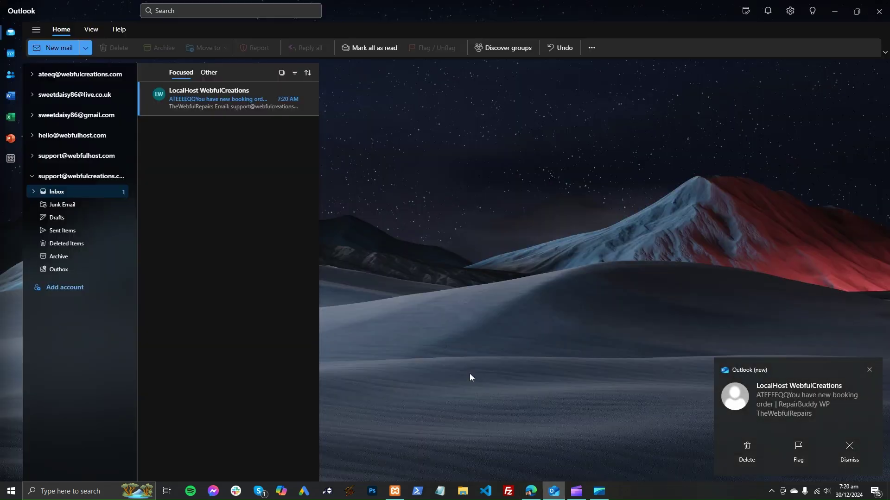
click(227, 101)
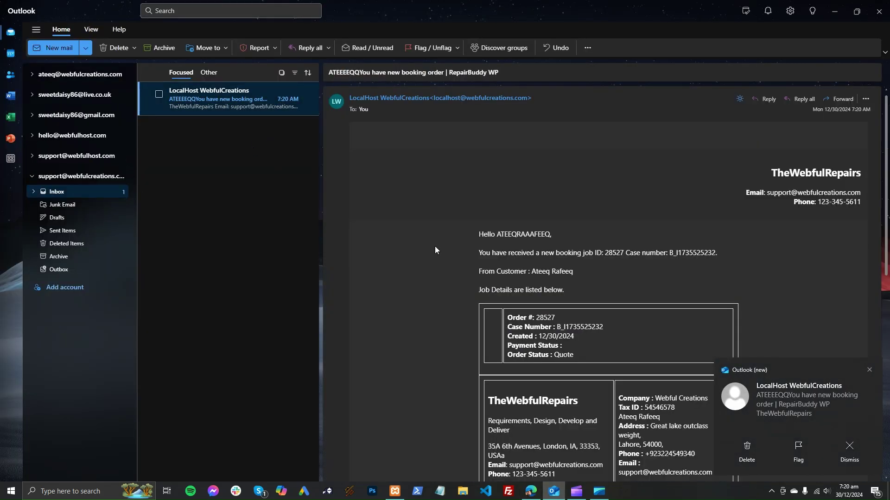
scroll(435, 246, down, 5)
scroll(635, 395, down, 3)
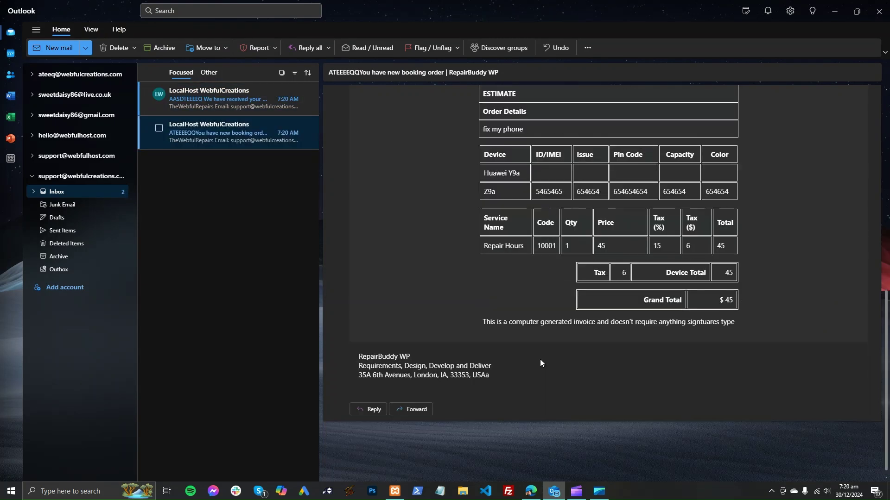
scroll(540, 359, up, 10)
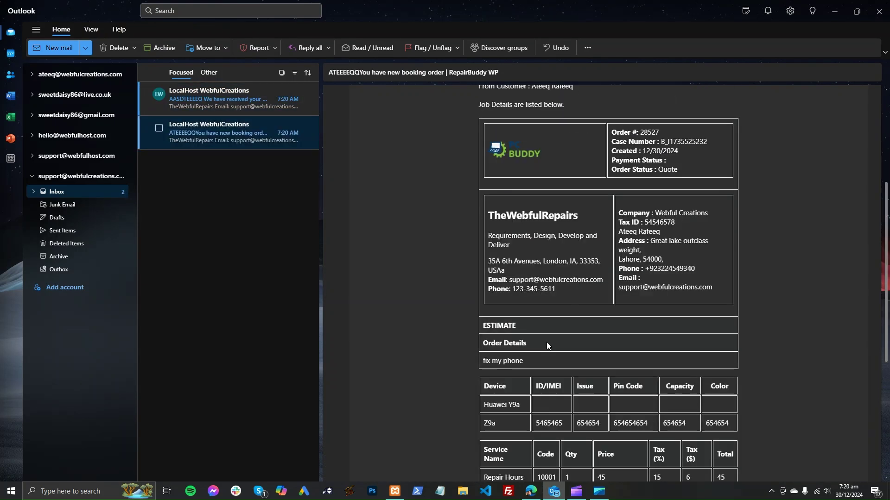
click(558, 494)
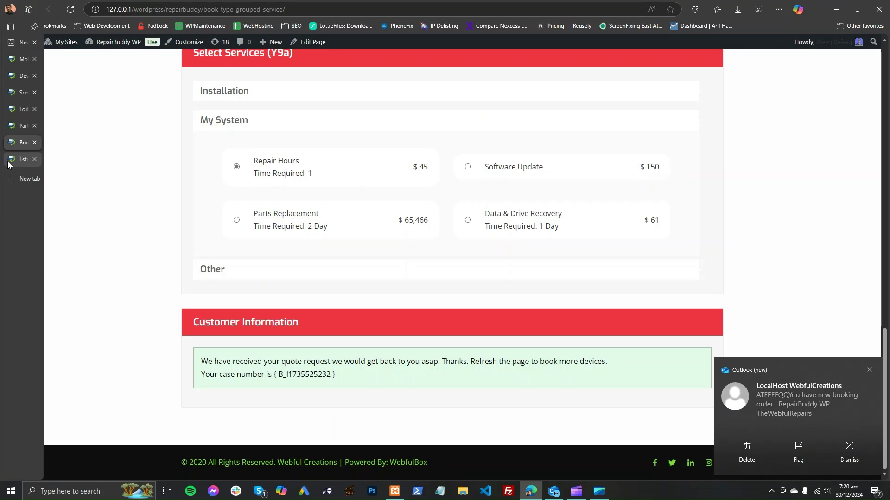
Step: Reload the Estimates list so the new $45 Huawei Y9a and Z9a draft estimate tops it
click(10, 161)
click(42, 364)
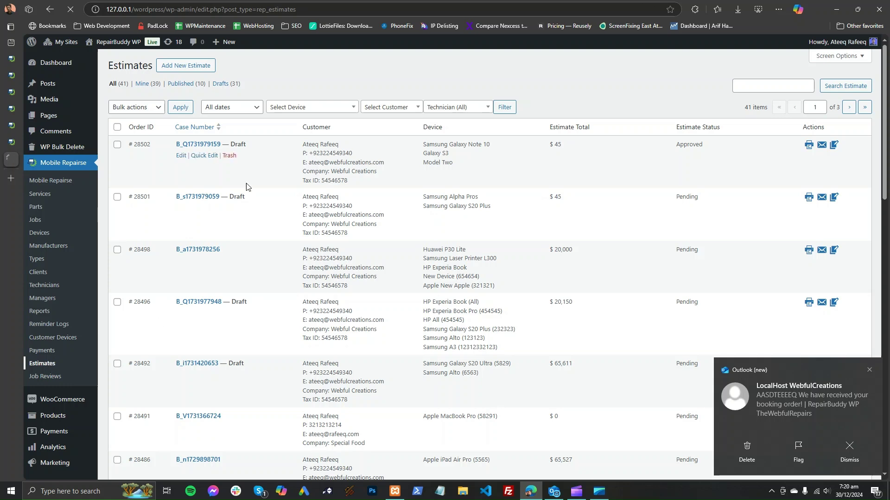
double_click(429, 145)
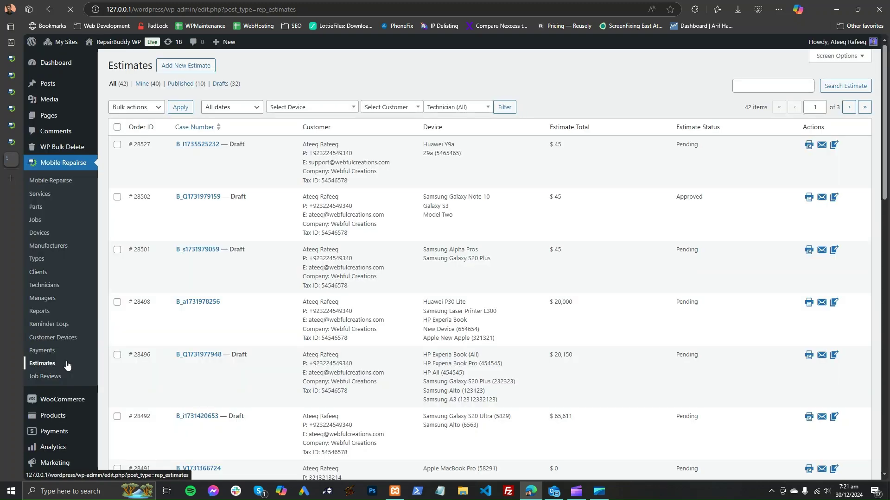
click(207, 145)
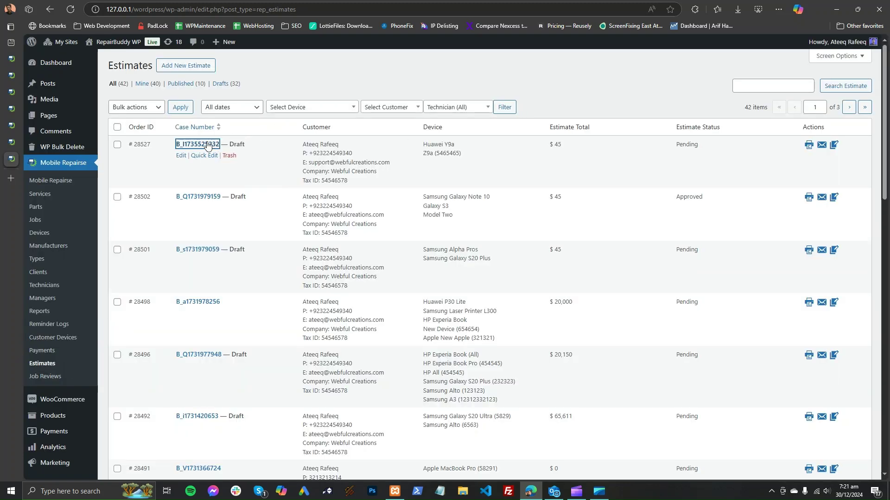
click(554, 491)
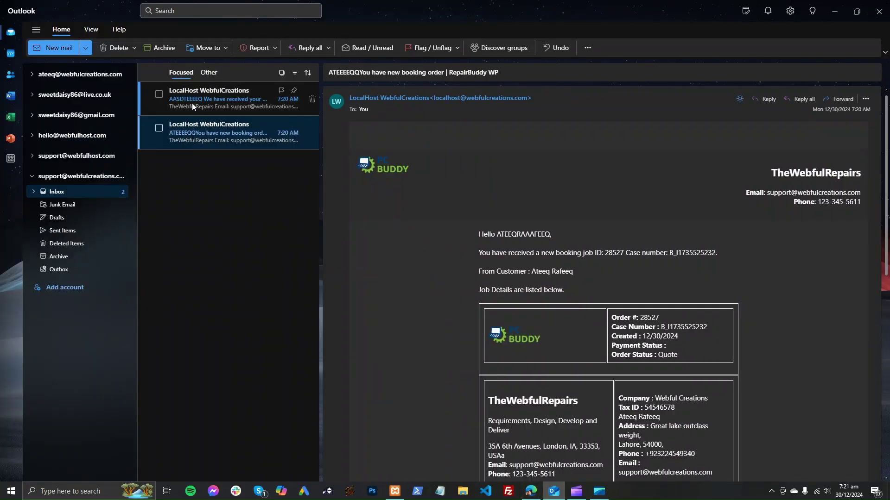
Step: Read and delete the booking confirmation and new booking order emails, leaving the inbox empty
click(192, 103)
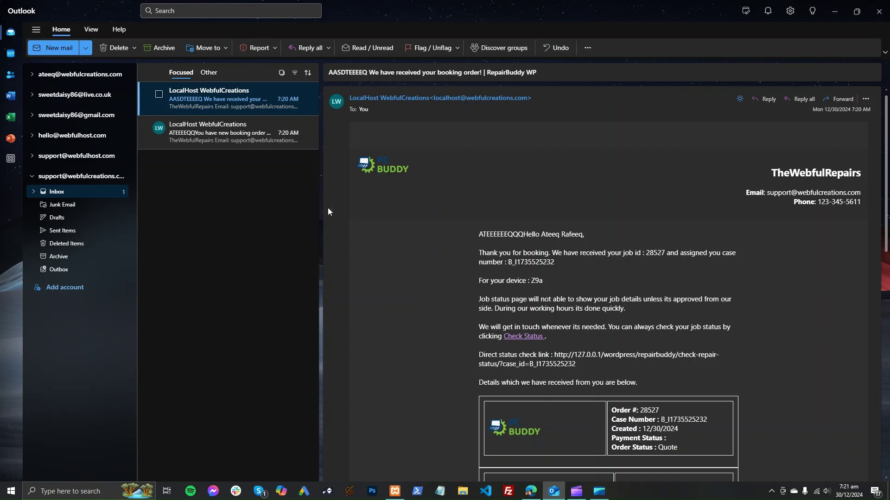
click(244, 133)
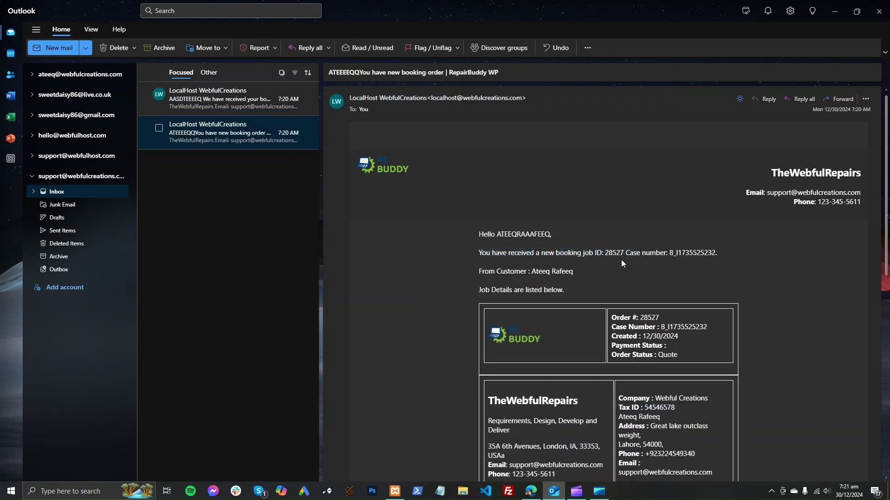
click(312, 132)
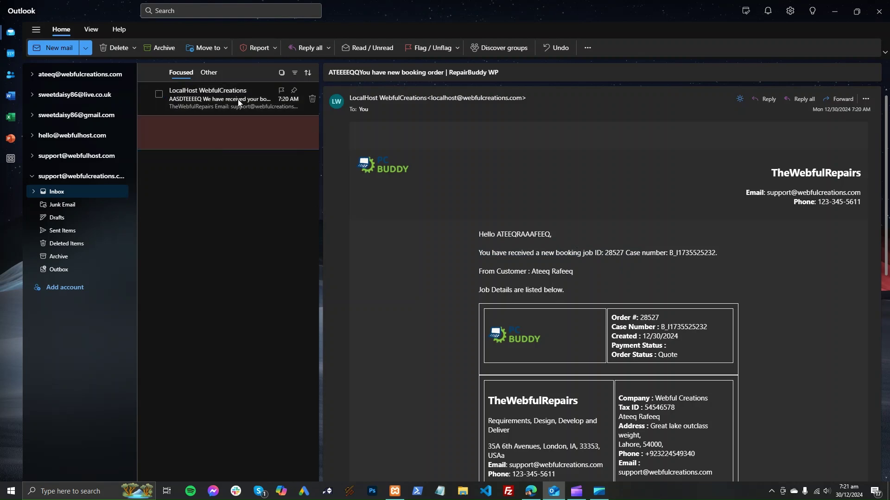
scroll(437, 283, down, 10)
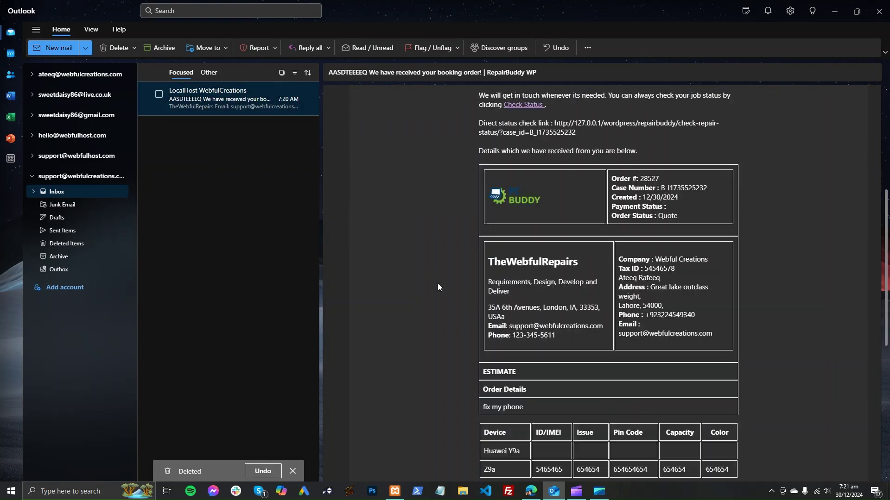
click(312, 98)
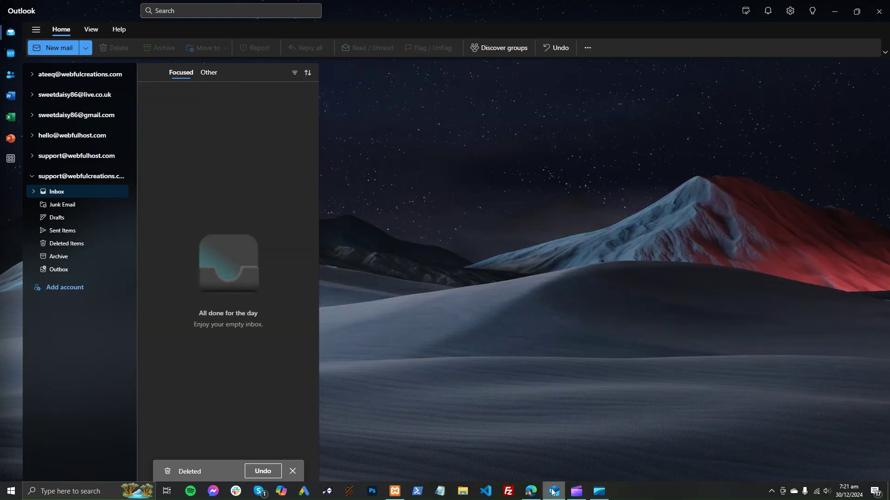
click(530, 491)
Step: Add the Data & Drive Recovery service to the estimate and publish it
scroll(306, 324, down, 5)
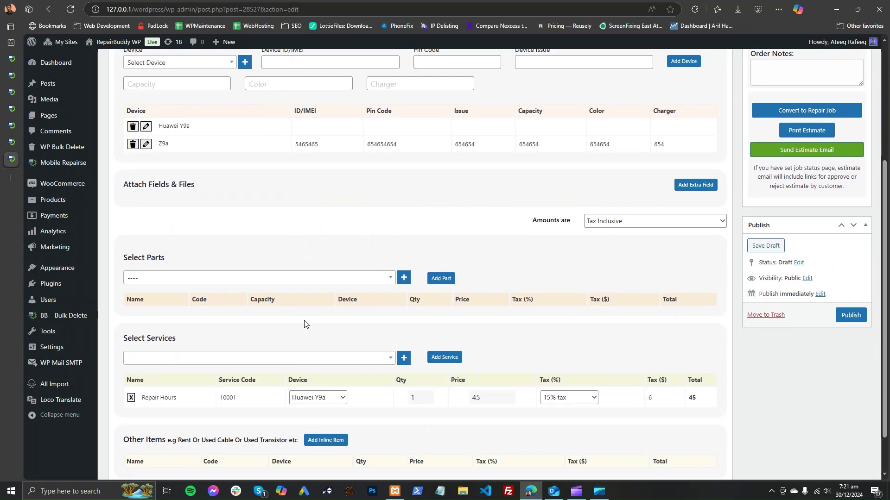
click(373, 309)
click(292, 360)
click(441, 310)
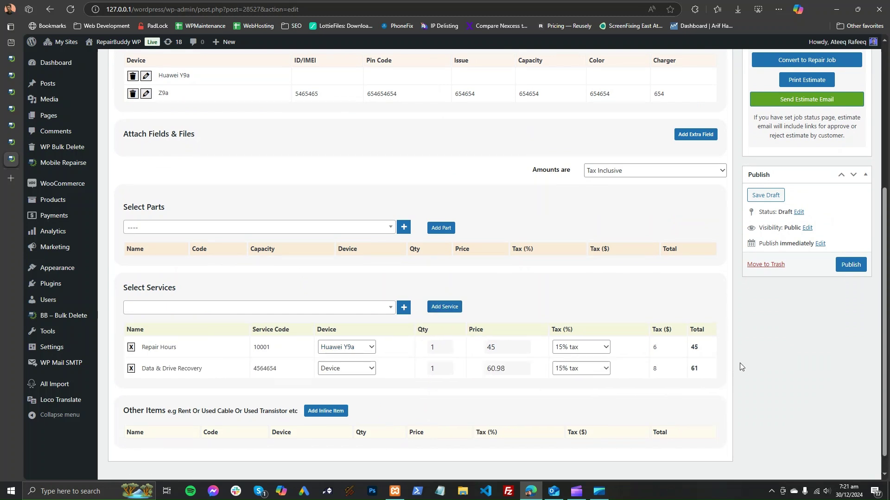
click(851, 265)
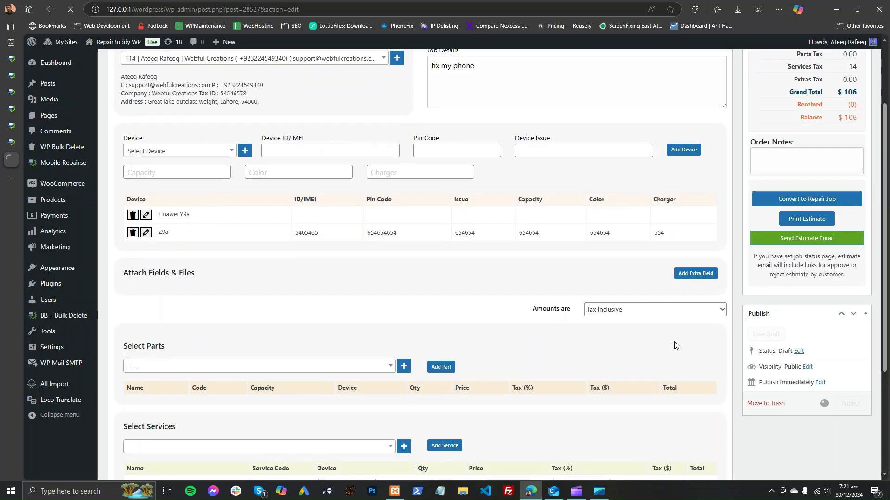
Step: Keep the estimate's amounts tax inclusive
scroll(662, 366, down, 3)
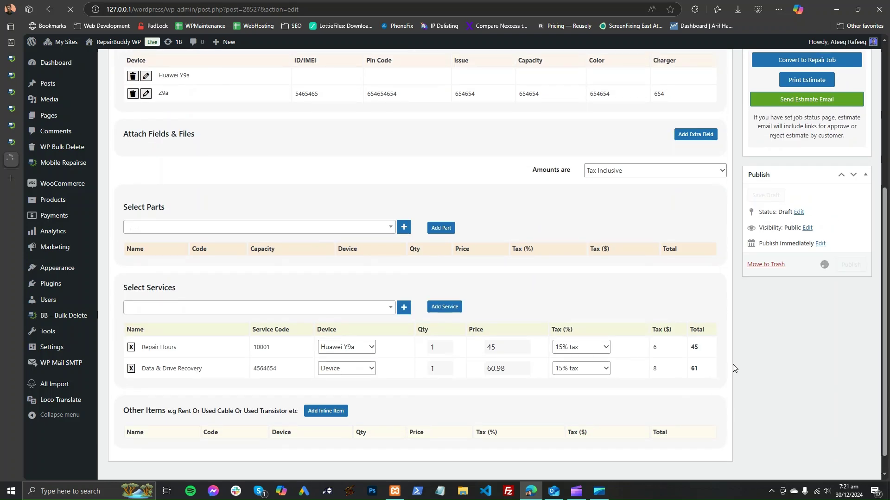
scroll(733, 364, up, 1)
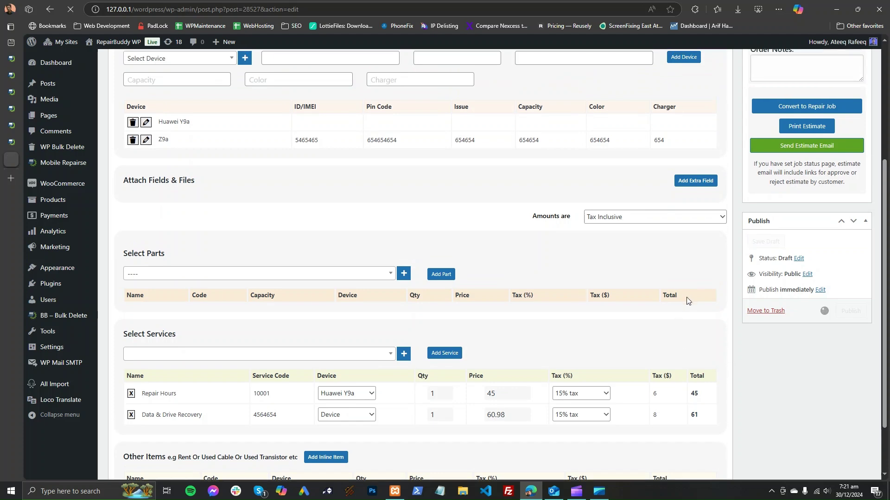
scroll(686, 301, up, 2)
click(656, 310)
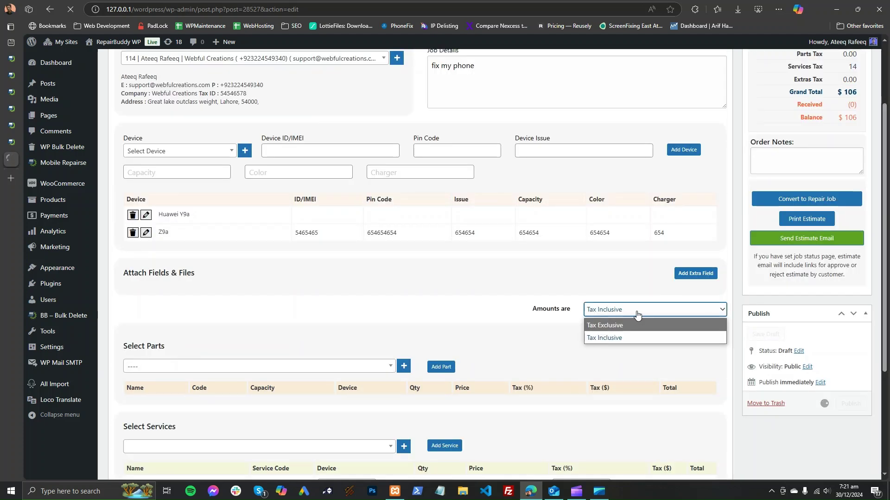
click(618, 335)
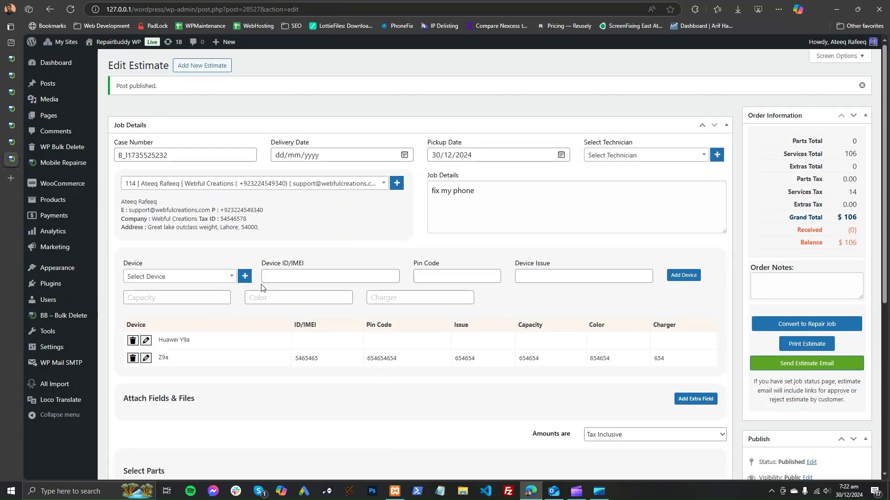
Step: Open and close the new device and extra field forms without saving
click(244, 277)
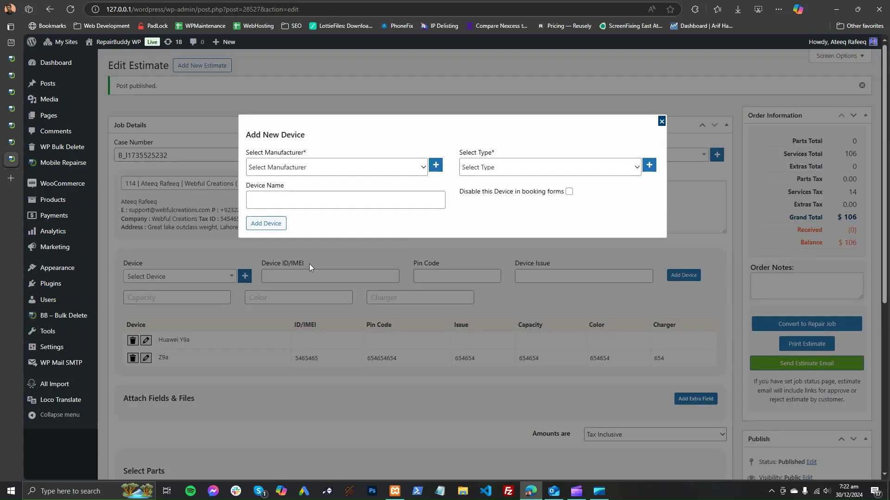
click(309, 264)
click(686, 276)
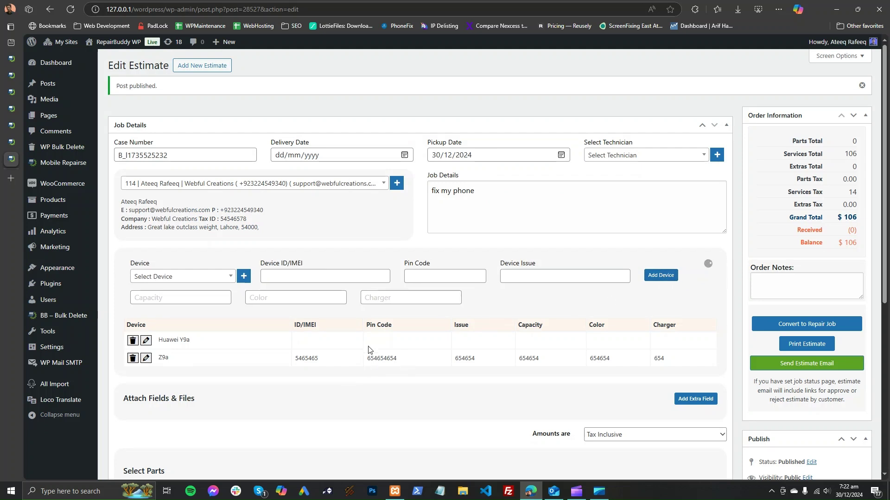
scroll(214, 272, down, 3)
click(695, 260)
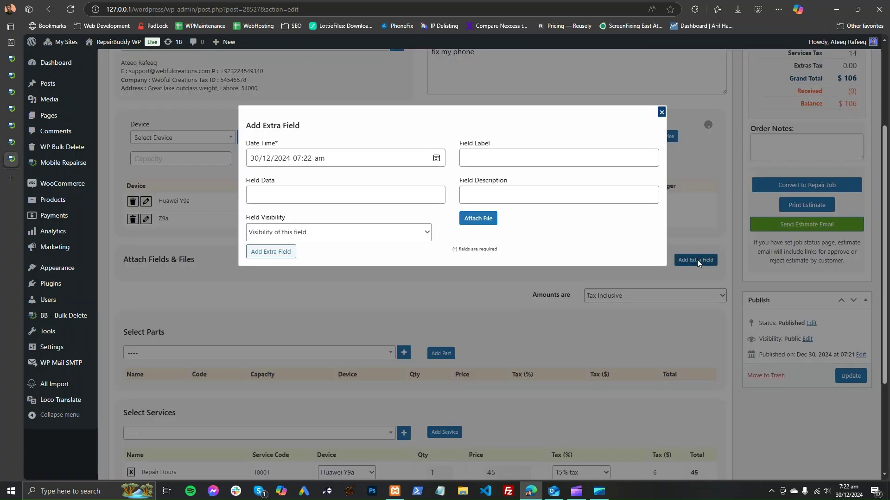
click(662, 114)
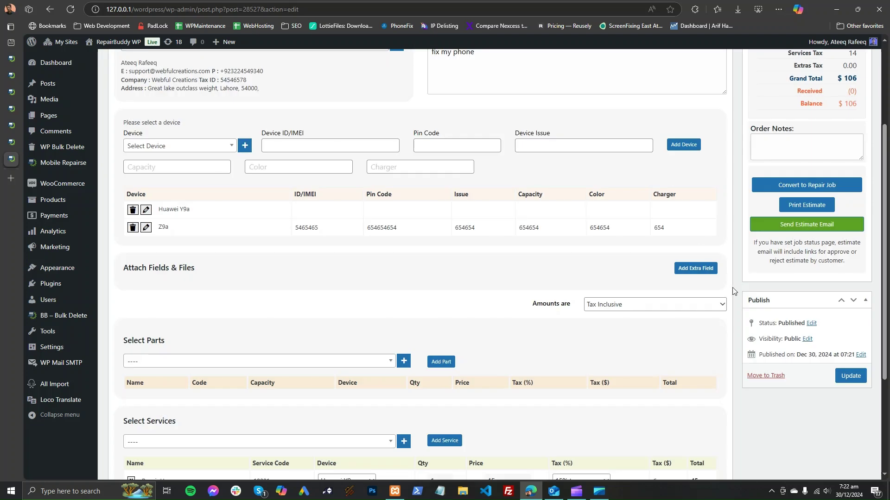
scroll(787, 323, up, 3)
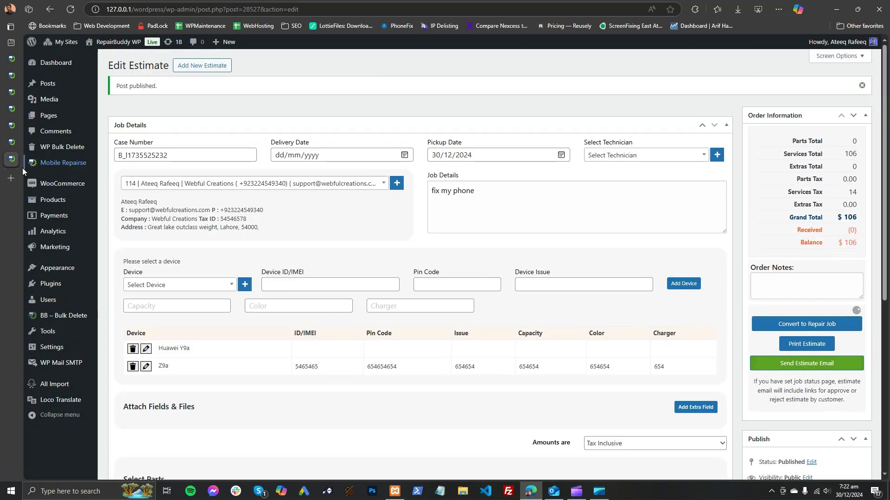
Step: Close the estimate tab and approve the estimate from its Outlook notification email
mouse_move(15, 164)
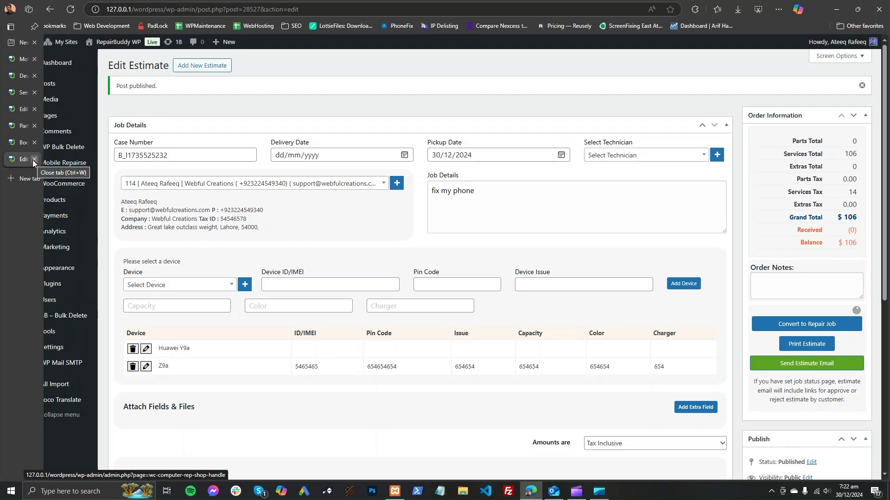
click(34, 159)
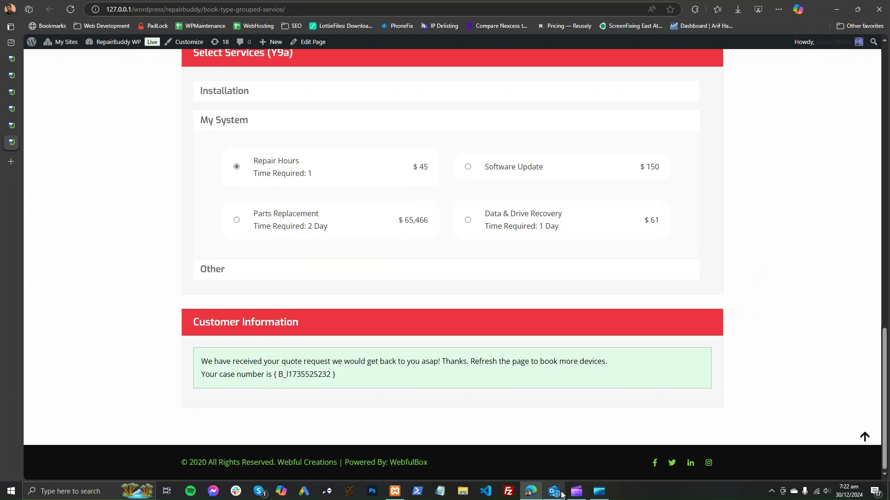
click(561, 494)
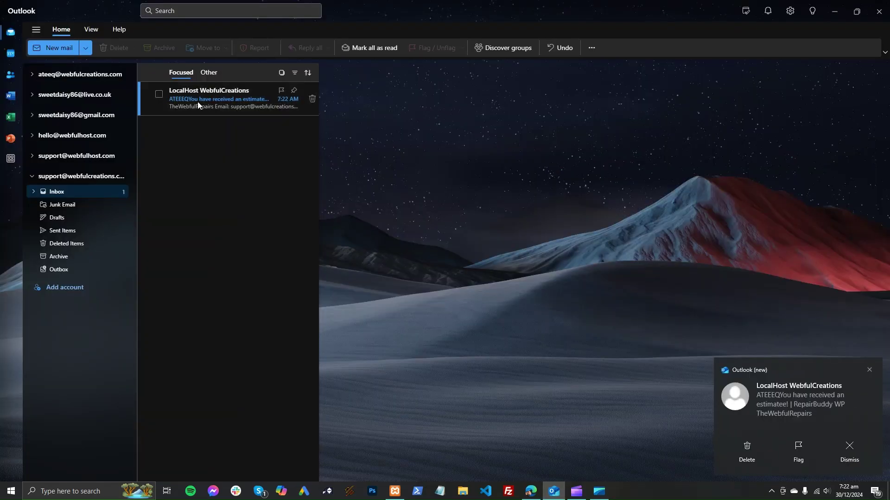
click(198, 102)
scroll(541, 263, down, 3)
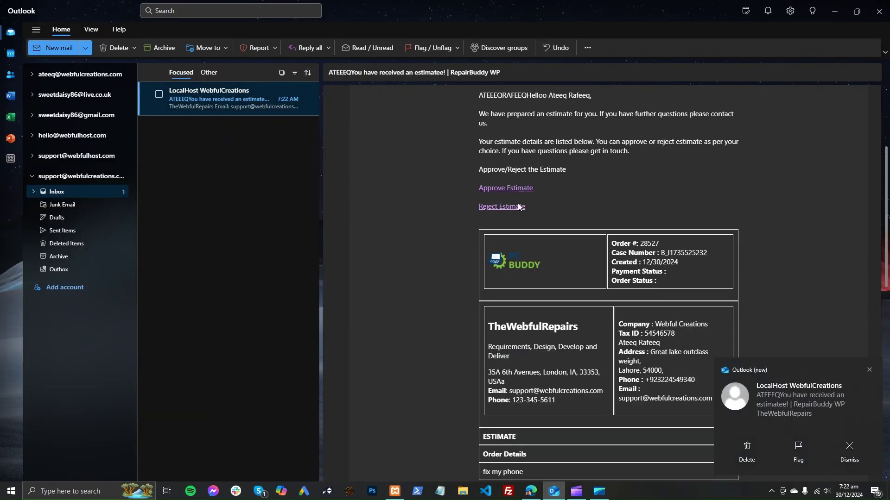
click(499, 188)
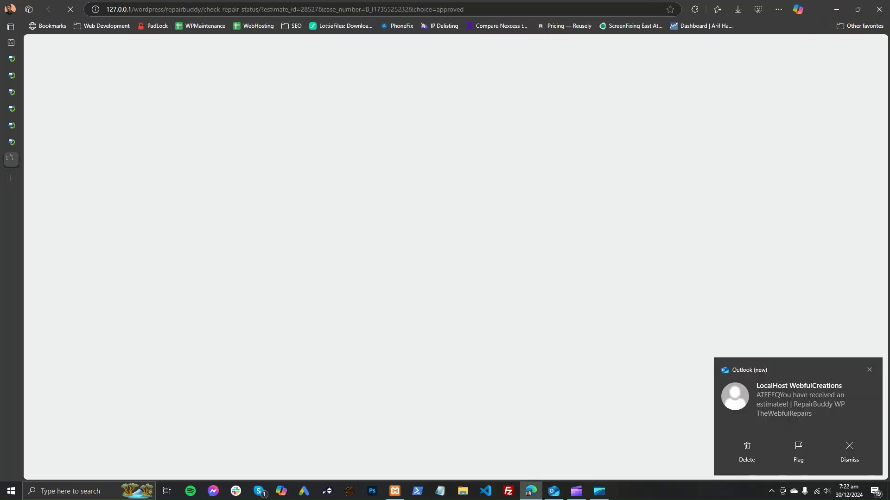
Step: Close the service booking and Parts Replacement tabs, then open the Mobile Repairse Jobs list
mouse_move(13, 147)
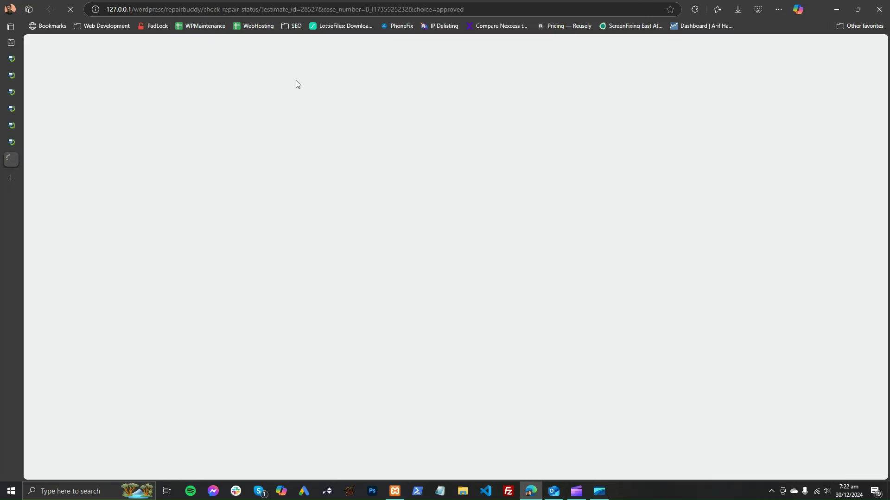
click(15, 145)
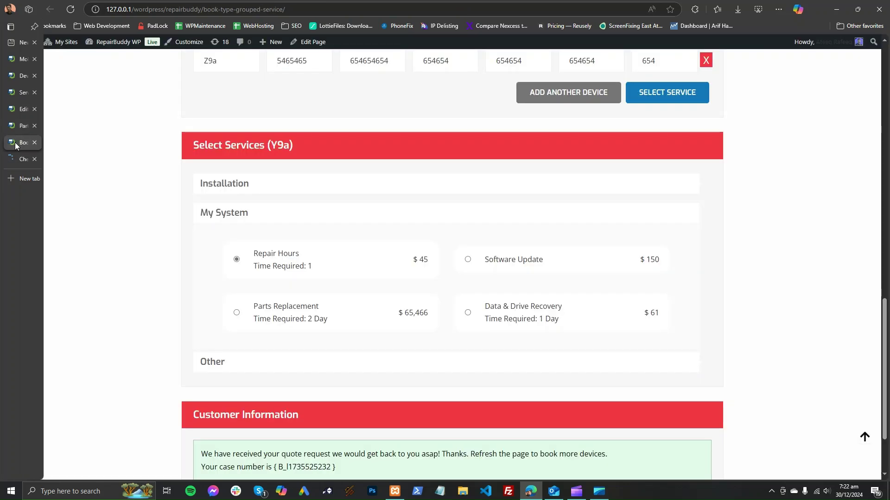
click(34, 142)
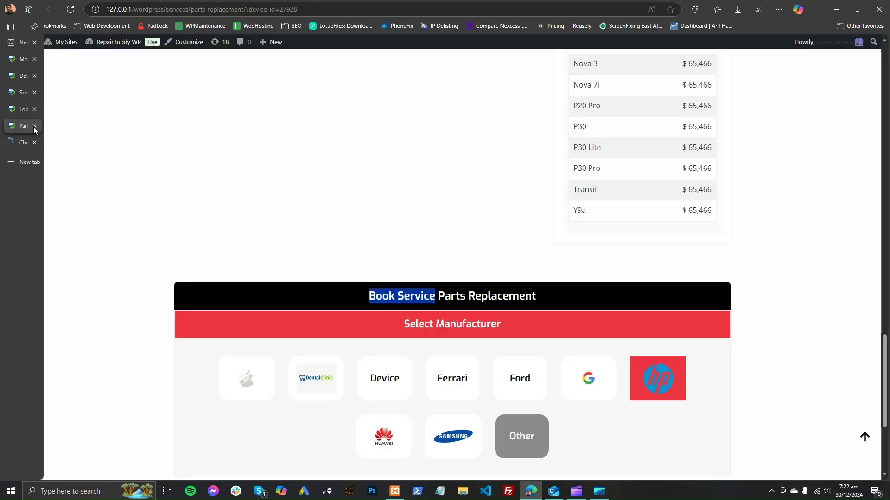
click(34, 126)
mouse_move(69, 163)
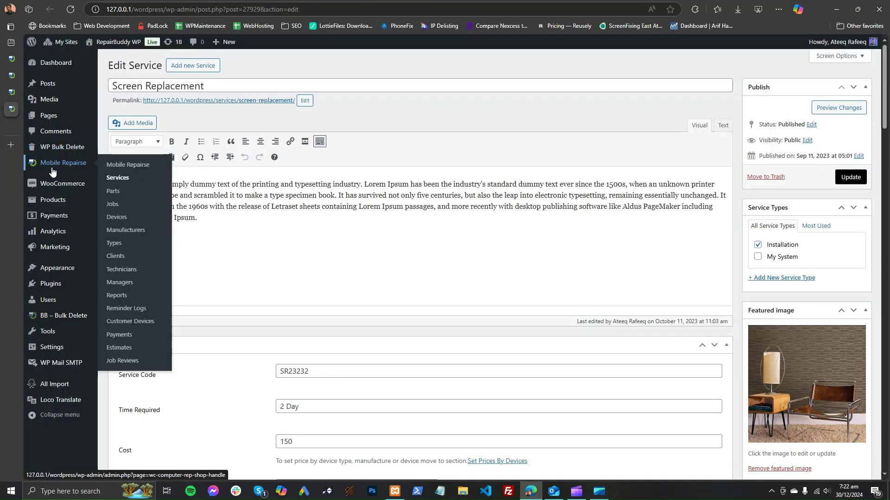
click(140, 209)
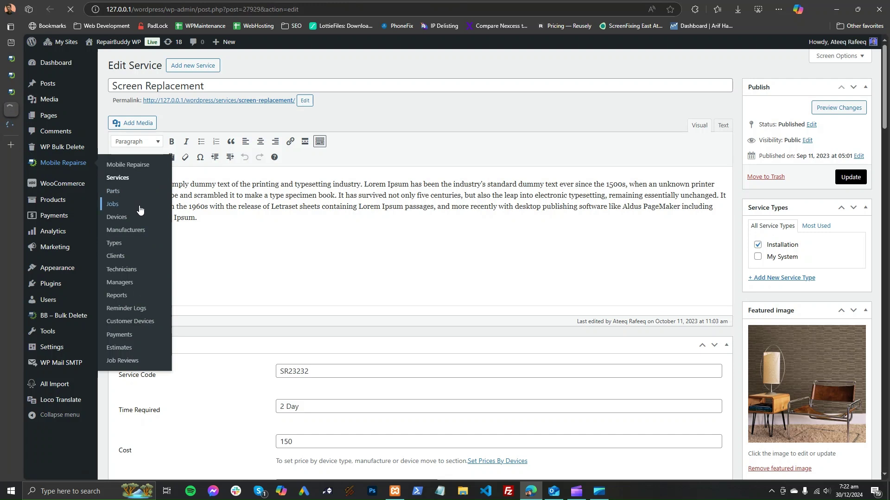
Step: Recheck the estimate email and approval page, then view the Jobs list topped by the new $106 job
mouse_move(14, 127)
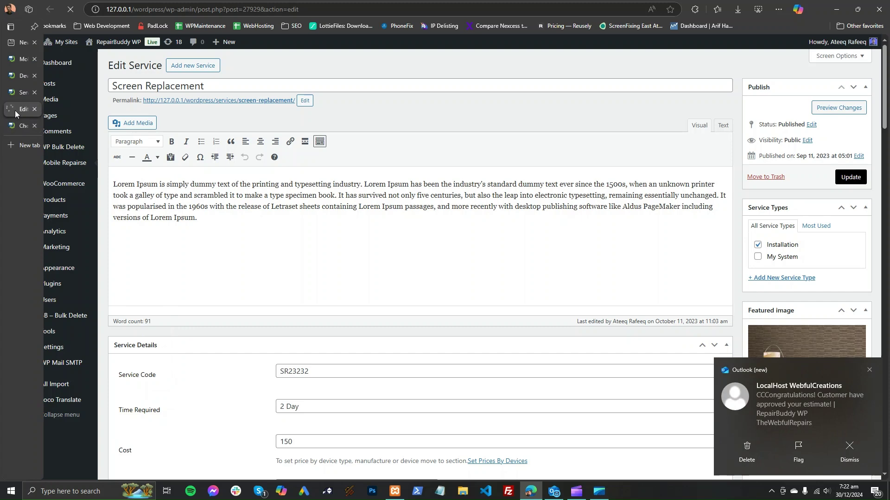
click(554, 491)
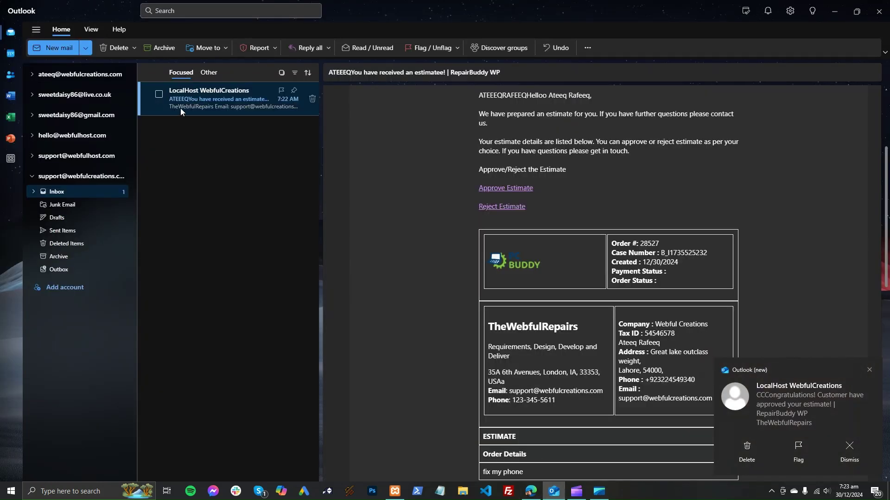
click(78, 192)
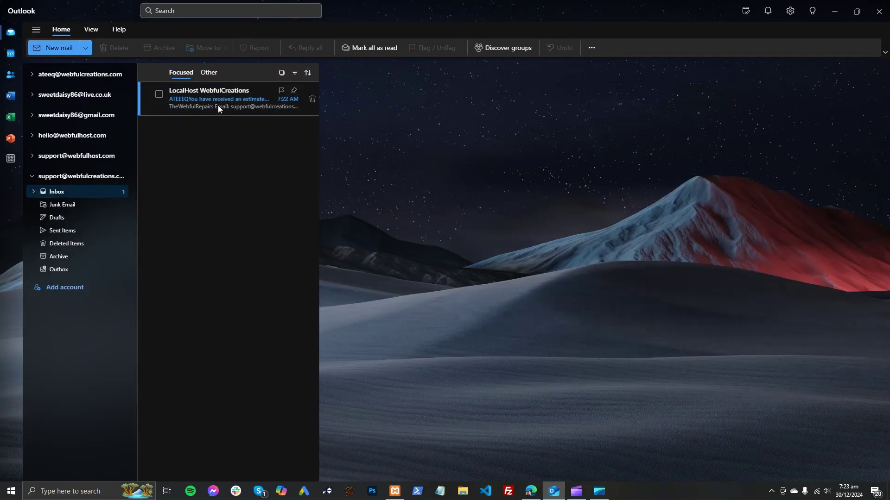
click(218, 105)
click(531, 492)
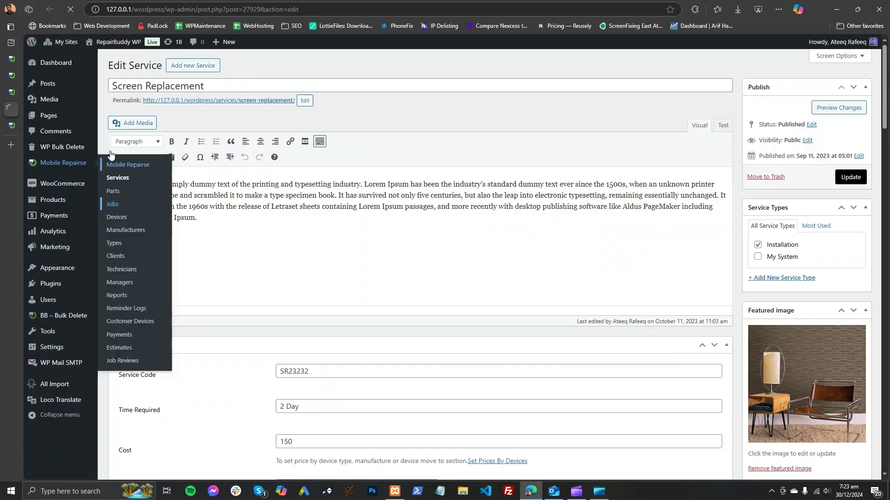
click(11, 125)
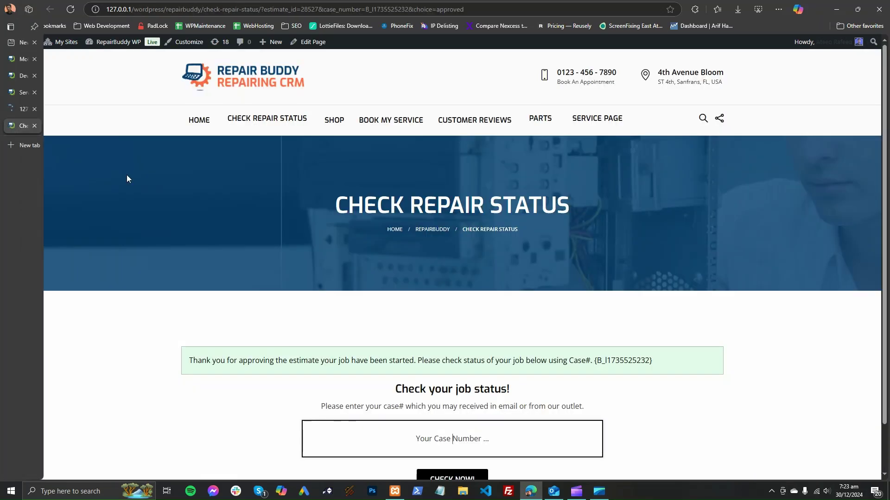
scroll(223, 265, down, 2)
click(13, 108)
click(11, 125)
Step: Select the new Huawei job's device entry in the Jobs list, then return to Check Repair Status
click(10, 109)
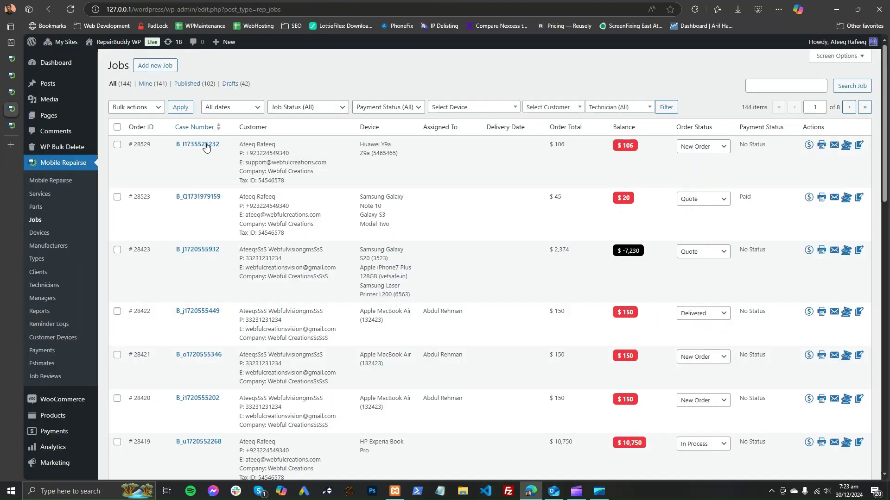
drag(360, 143, 391, 166)
click(392, 166)
double_click(370, 145)
triple_click(370, 145)
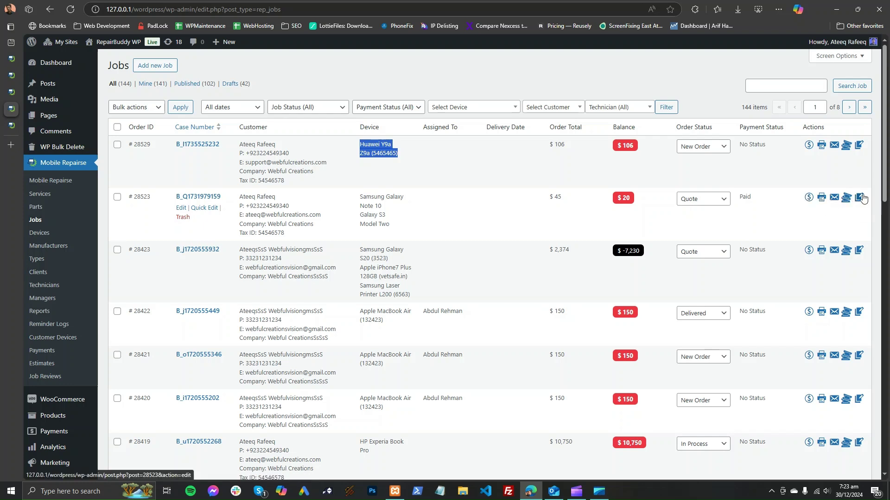
click(218, 197)
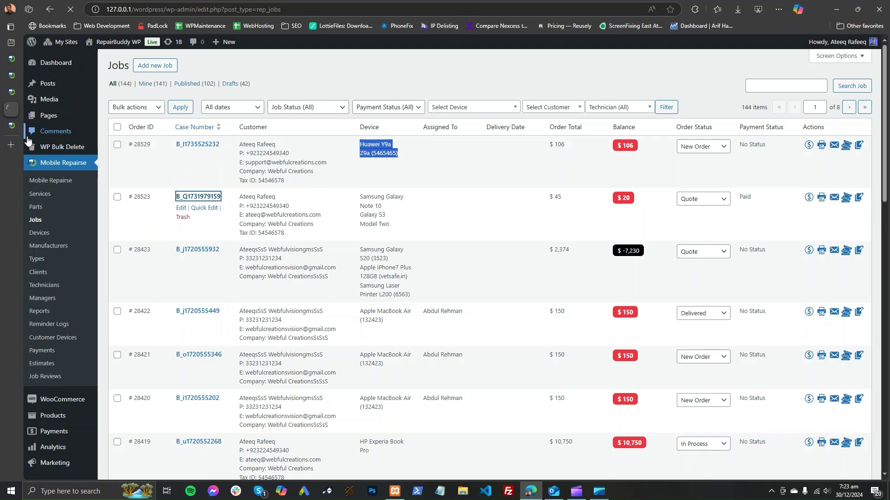
click(9, 126)
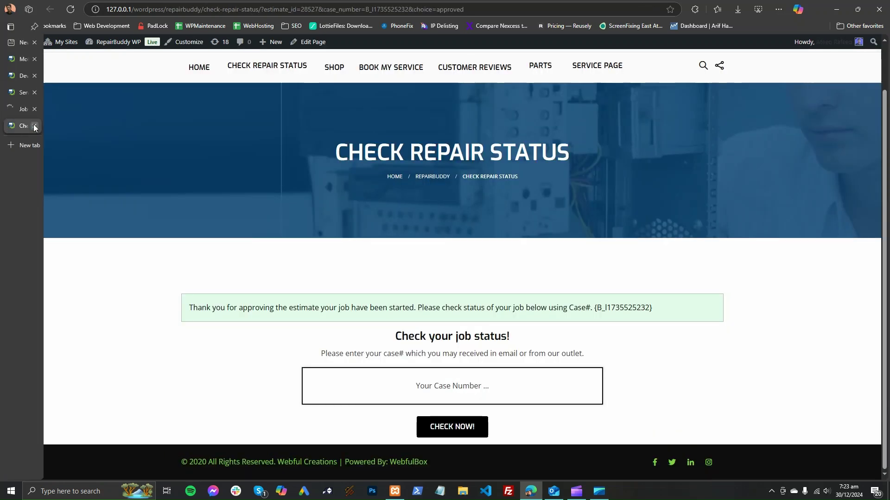
Step: Review the job's printable work order, with its $45 cost, terms QR code and signature lines, then close it
click(35, 126)
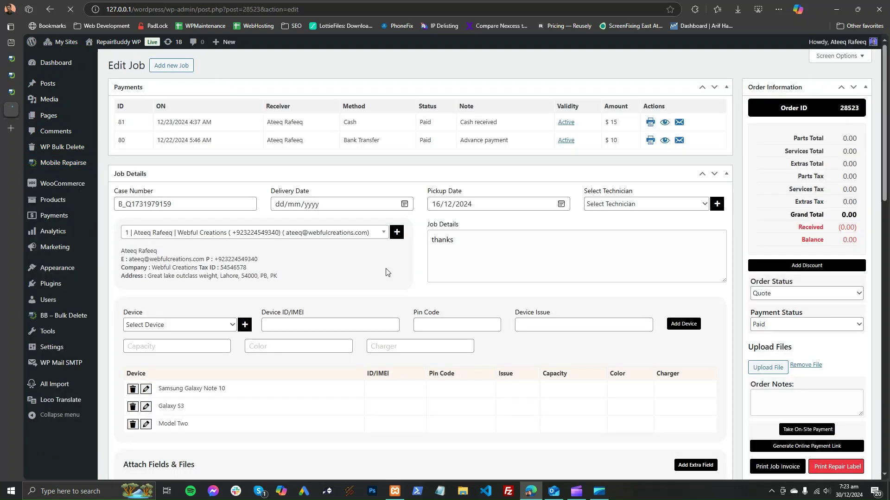
scroll(672, 252, down, 4)
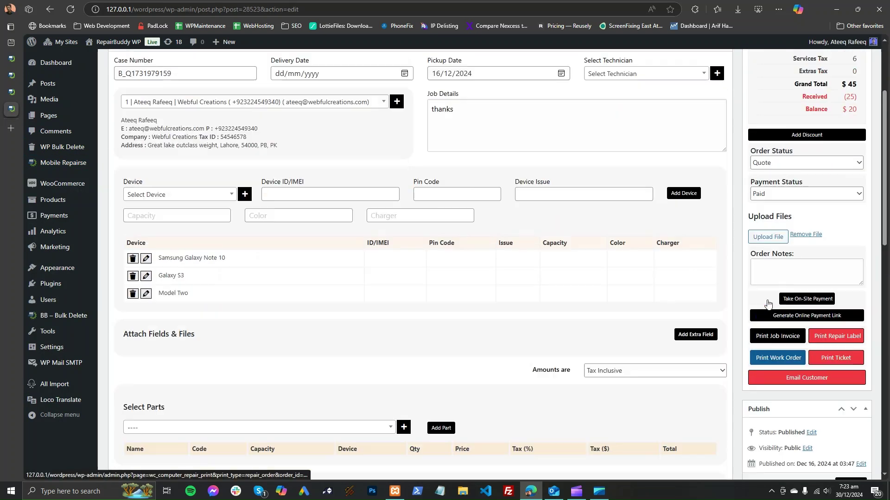
click(788, 304)
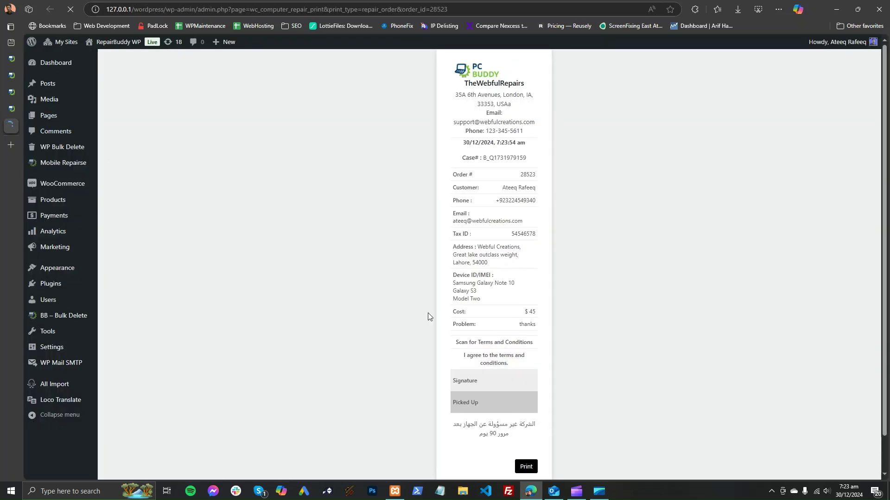
scroll(491, 357, down, 2)
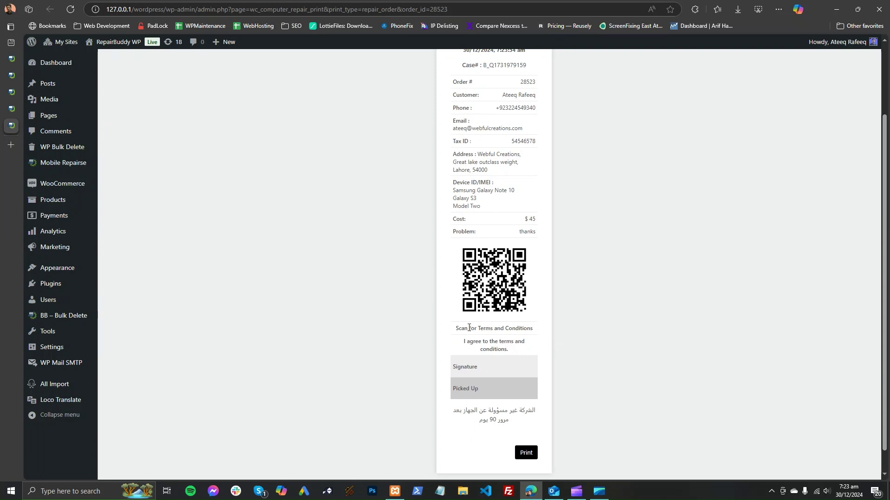
mouse_move(463, 328)
mouse_down()
mouse_move(533, 328)
mouse_move(455, 328)
mouse_up()
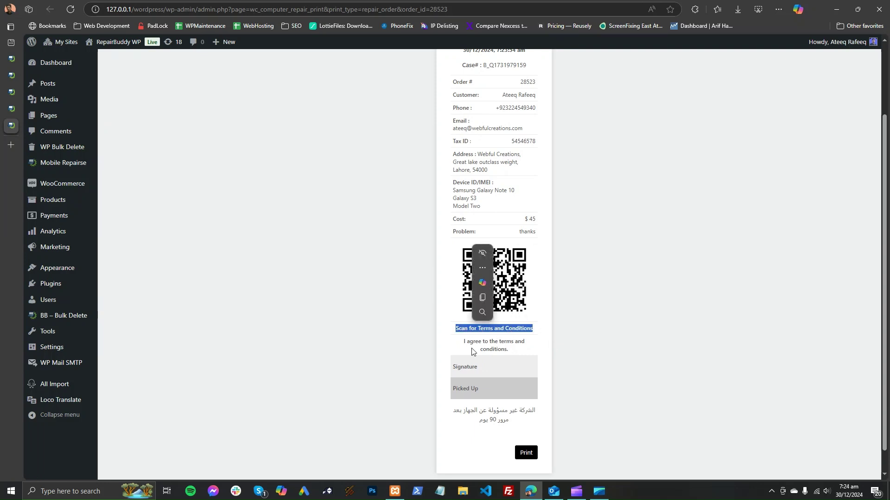
scroll(429, 351, up, 2)
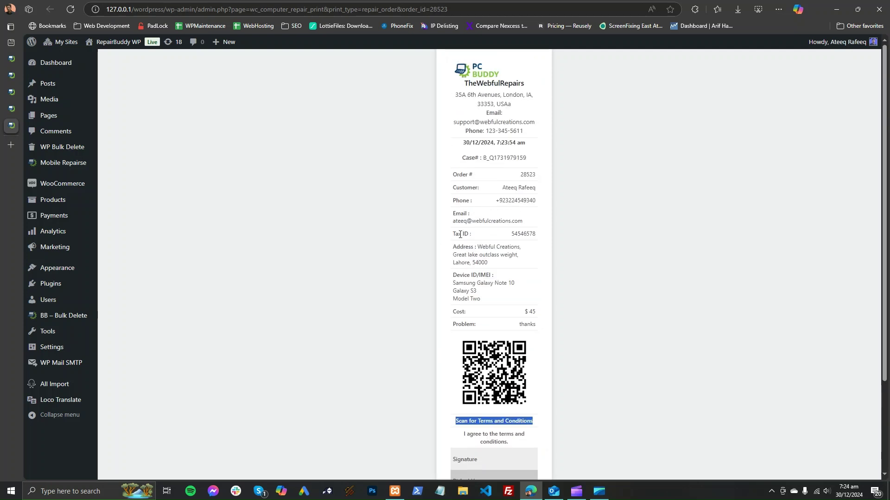
mouse_move(14, 129)
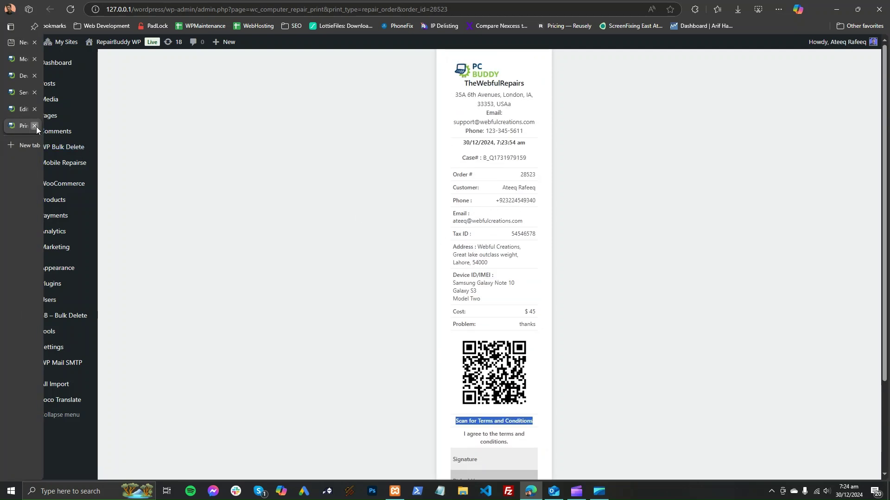
click(35, 126)
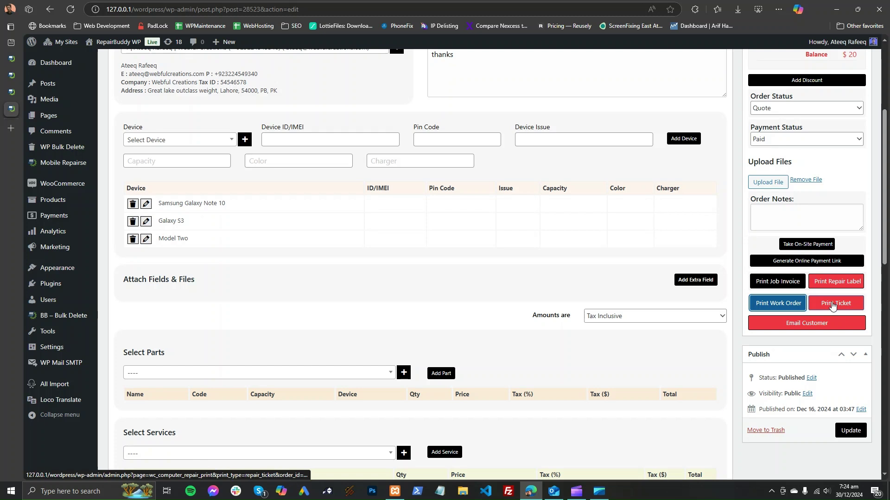
Step: Open the job's printable repair ticket and return to the Edit Job page
click(828, 304)
mouse_move(6, 111)
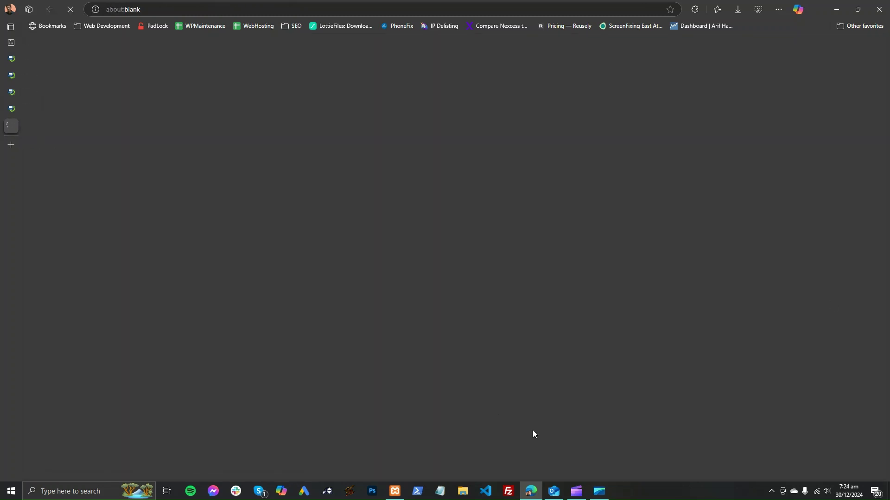
click(10, 108)
Step: Copy the job's case number, then view the repair ticket's $45 cost and $25 deposit
double_click(187, 207)
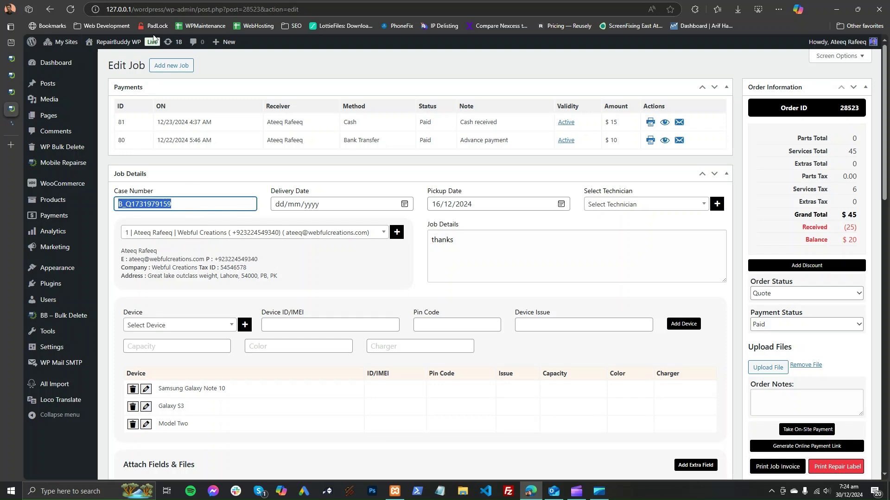
mouse_move(139, 41)
right_click(122, 62)
key(Escape)
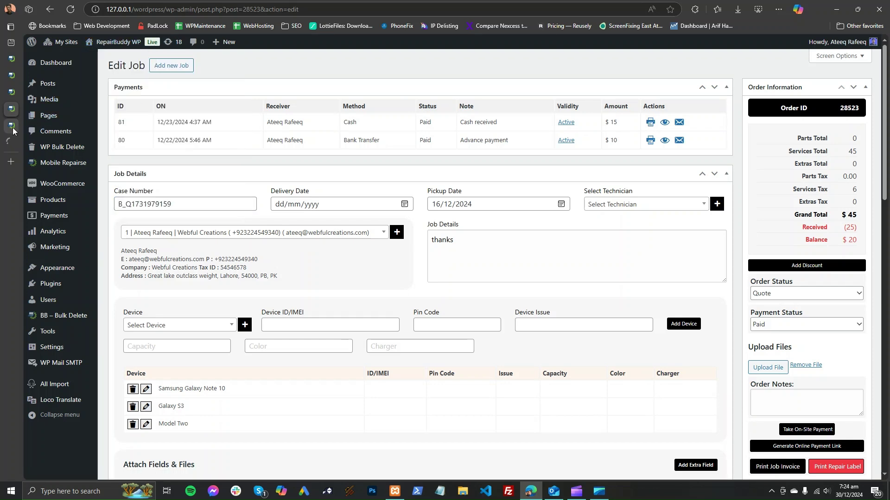
click(11, 126)
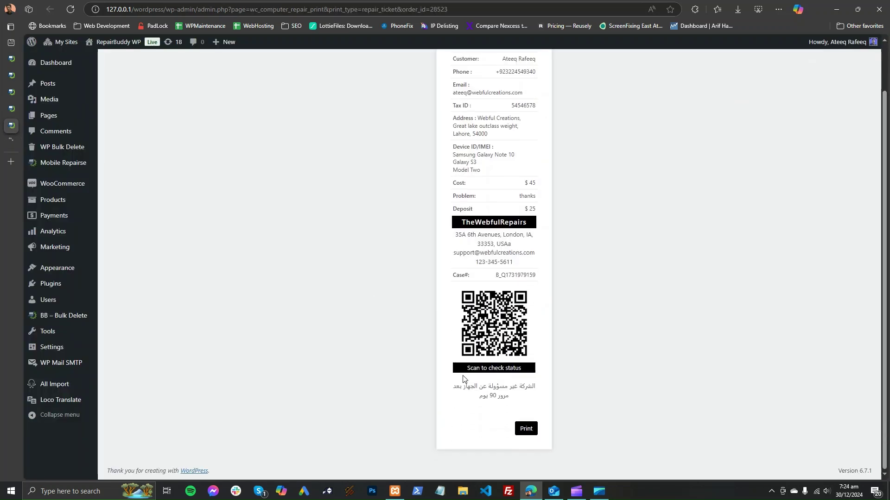
scroll(369, 265, up, 2)
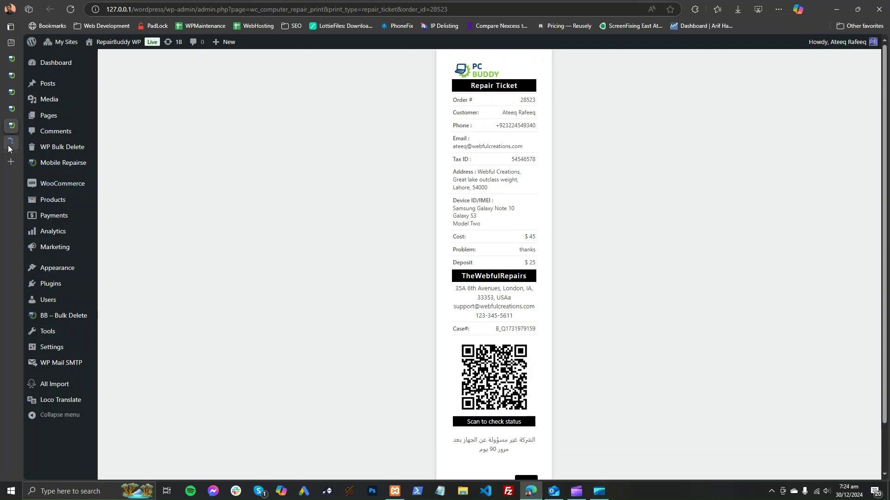
Step: Look up the saved case number on the site's Check Repair Status page
click(9, 145)
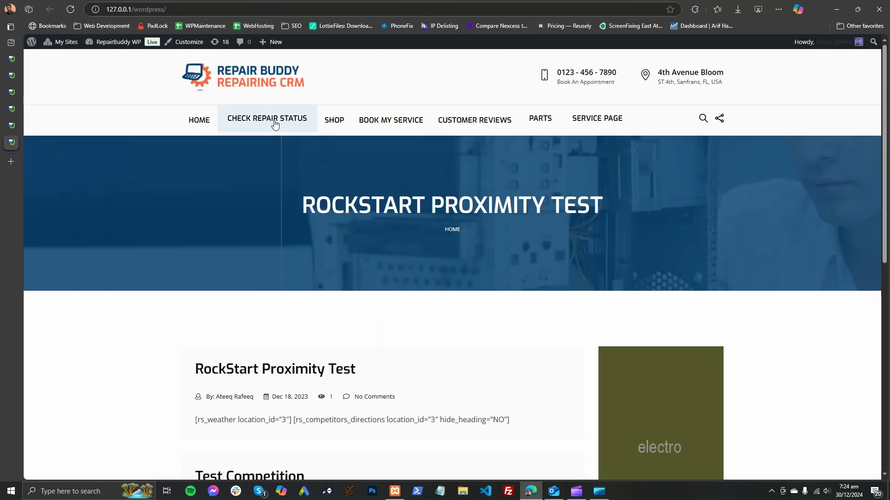
click(285, 126)
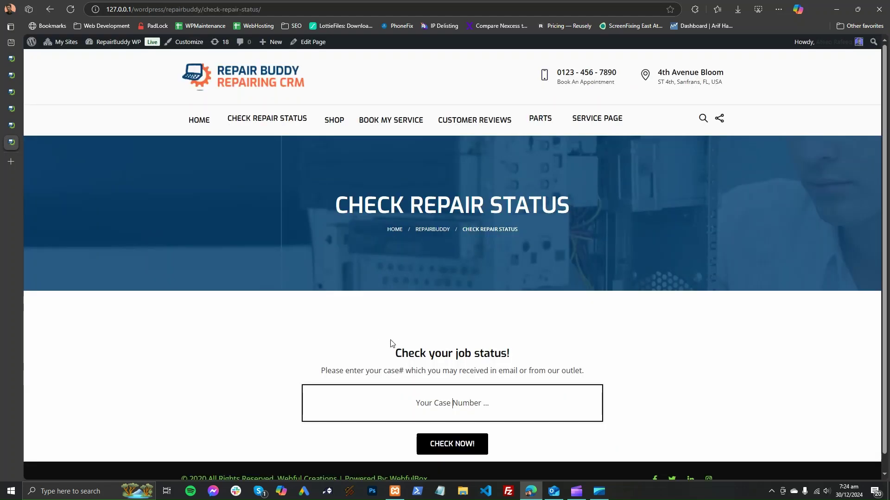
click(430, 414)
click(361, 312)
click(452, 444)
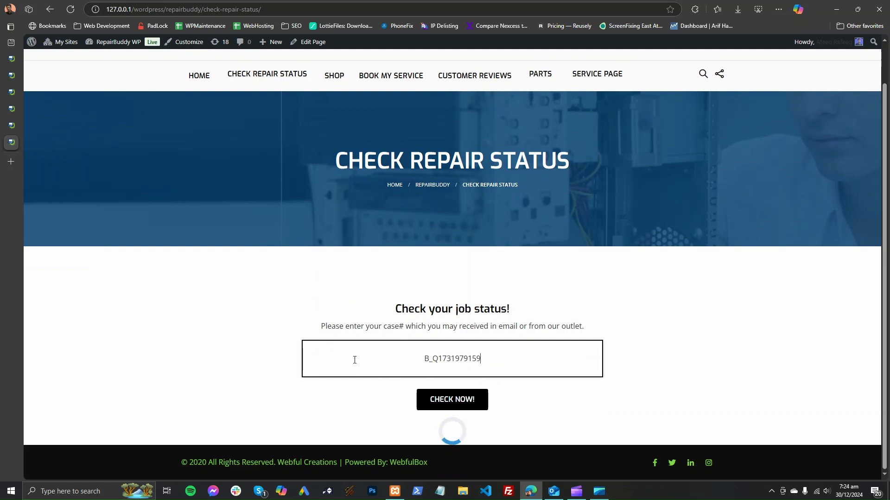
Step: Toggle the Add a message panel and scroll through the job history and $45 invoice
scroll(389, 304, down, 5)
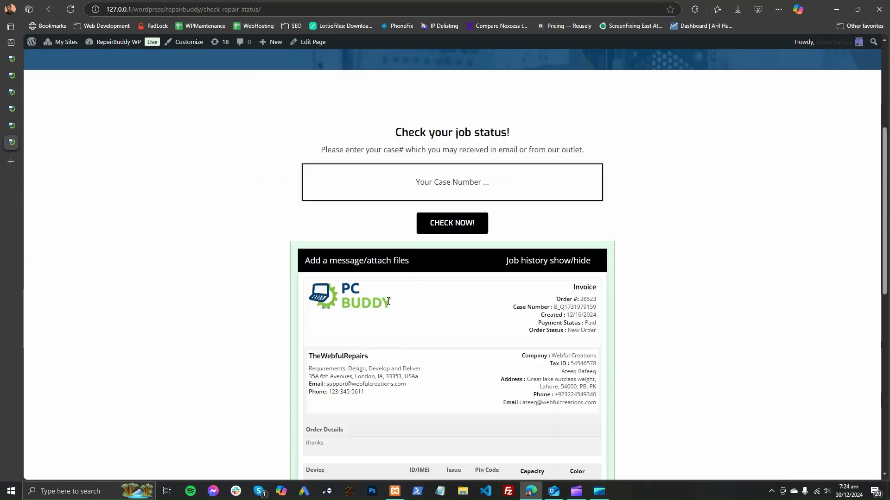
click(417, 200)
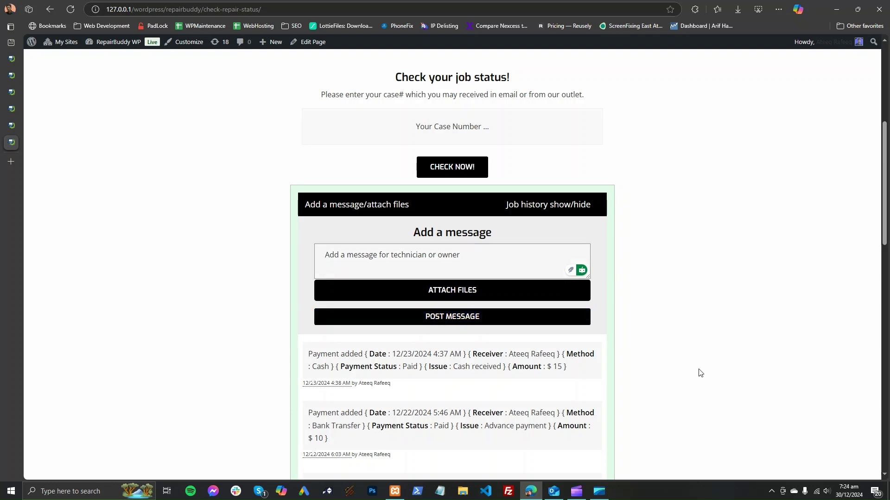
click(457, 206)
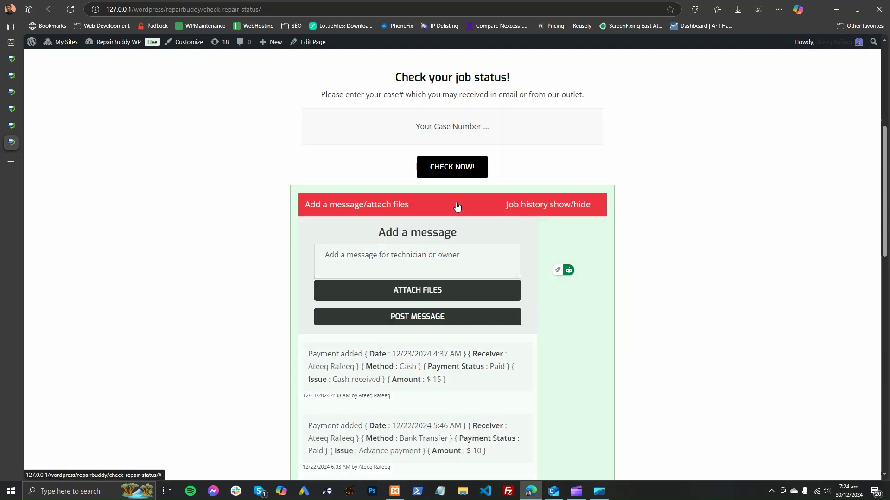
scroll(596, 324, down, 5)
scroll(535, 350, down, 3)
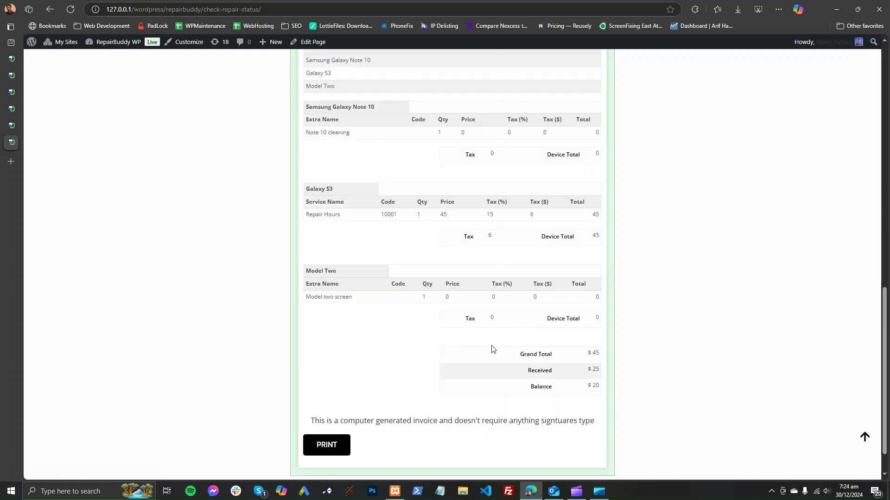
scroll(526, 348, up, 10)
click(400, 205)
scroll(453, 333, down, 10)
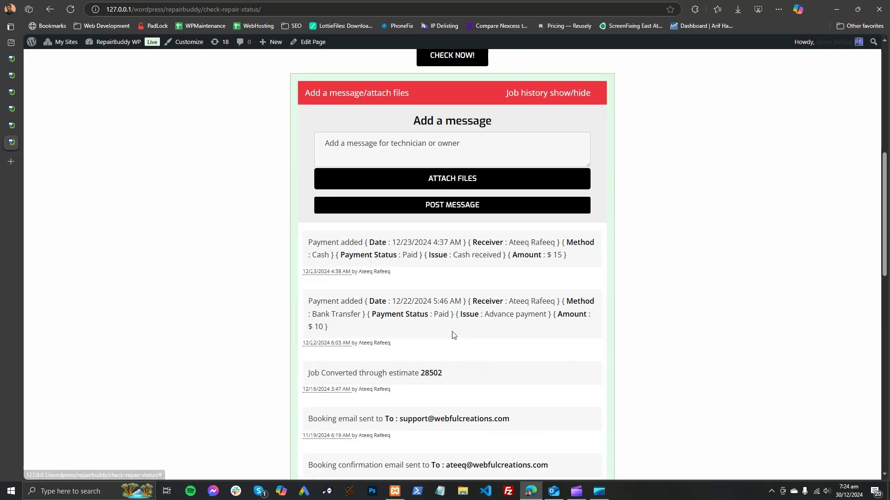
scroll(499, 384, down, 3)
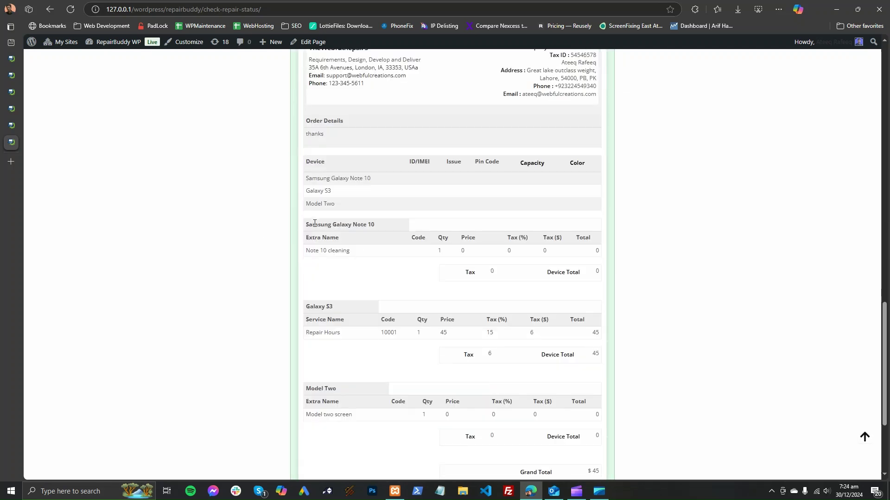
Step: Highlight the Samsung Galaxy Note 10 and Galaxy S3 device headings in the invoice
triple_click(323, 223)
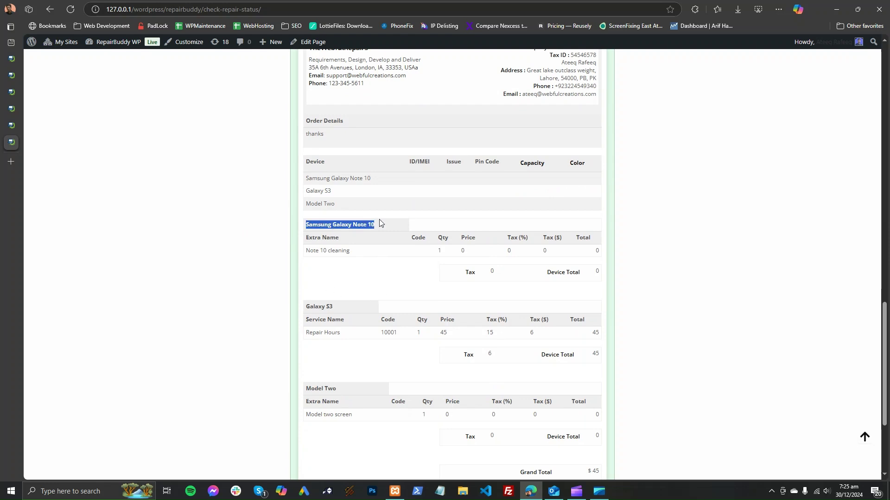
triple_click(327, 307)
click(349, 345)
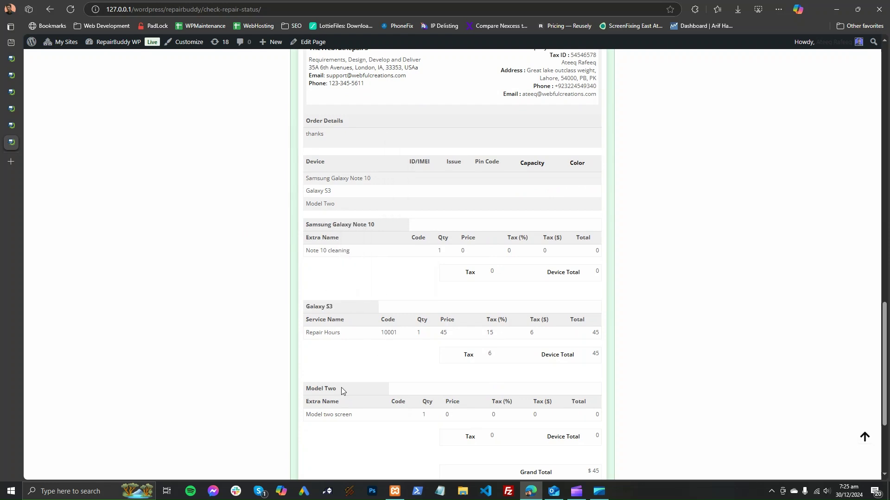
scroll(399, 361, up, 15)
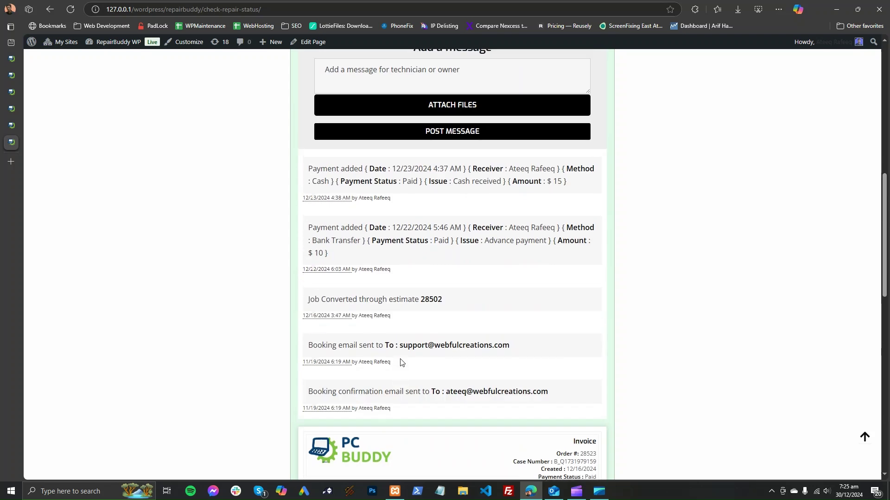
scroll(513, 292, up, 6)
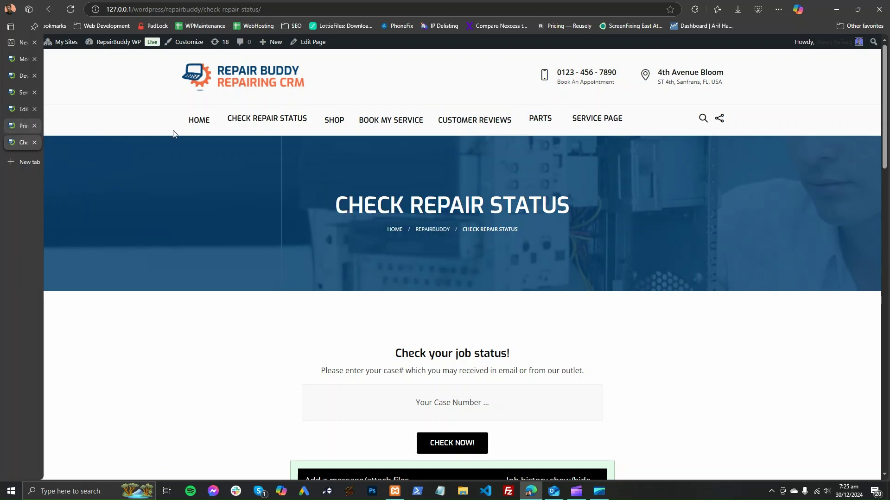
Step: Open the CR My Account page and view the customer's Tickets list
mouse_move(395, 125)
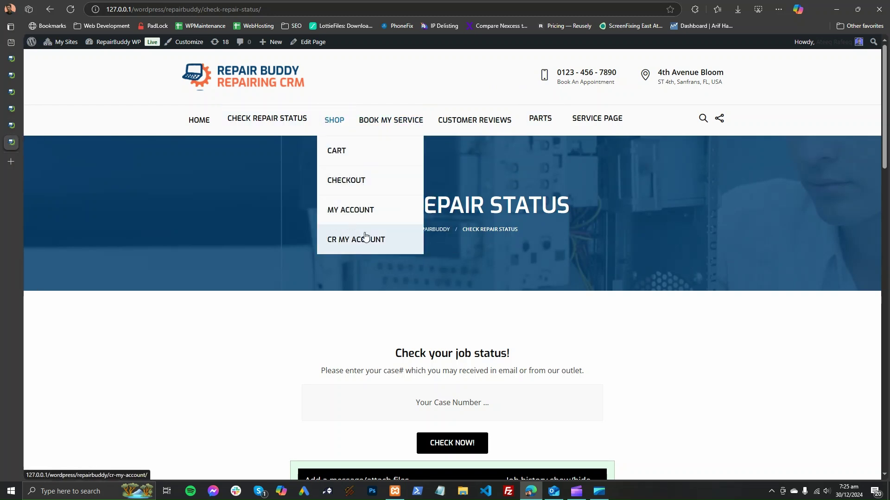
click(366, 237)
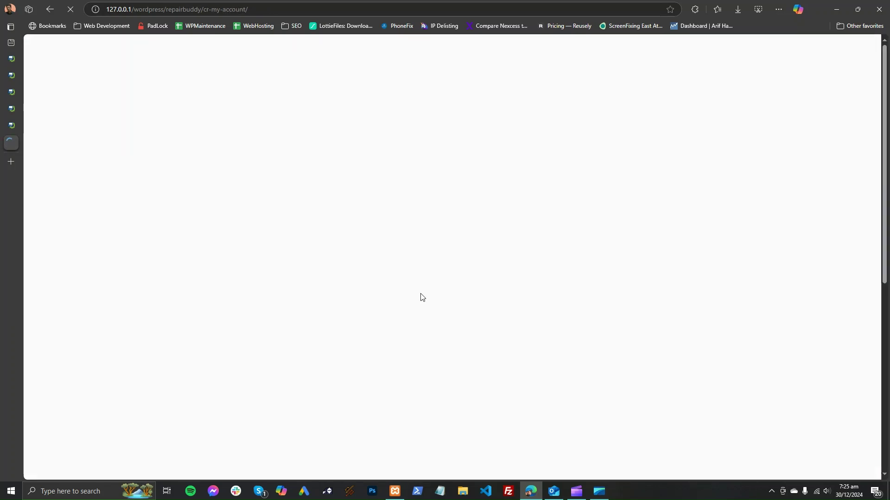
scroll(422, 299, down, 9)
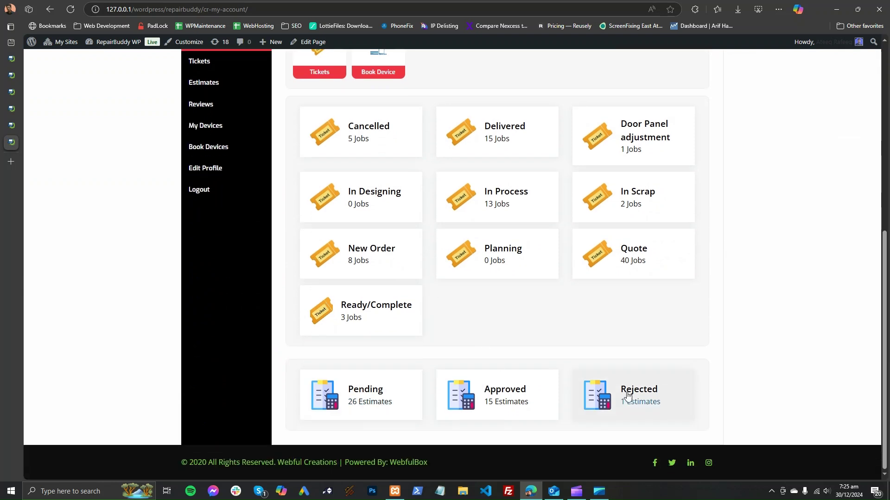
scroll(489, 382, up, 2)
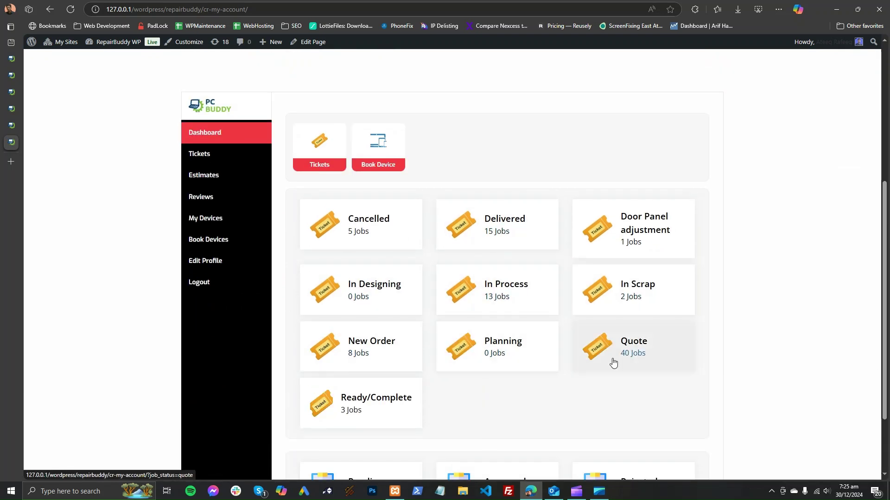
click(228, 157)
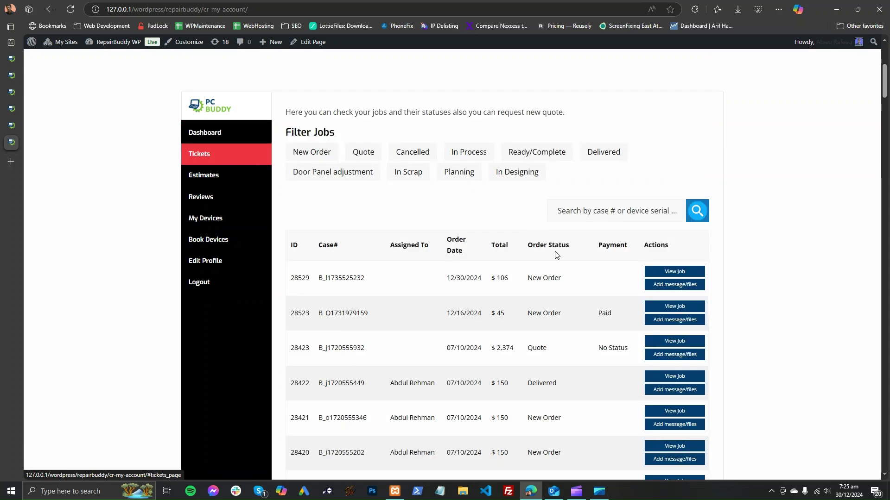
click(607, 204)
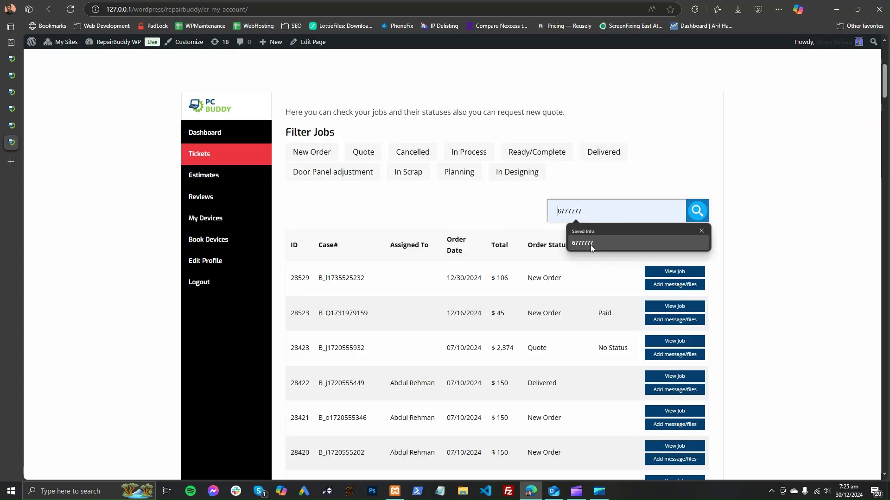
click(507, 213)
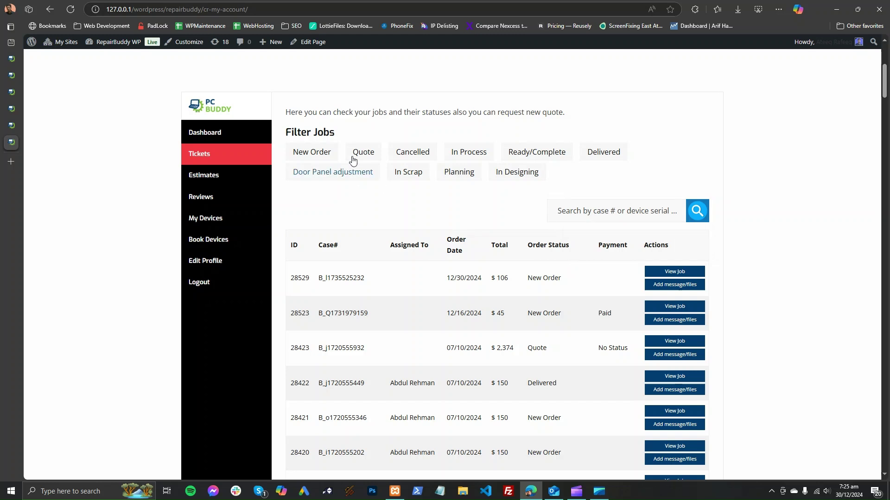
Step: Browse the account's Estimates, Jobs, Reviews, My Devices and Book Devices pages
click(223, 177)
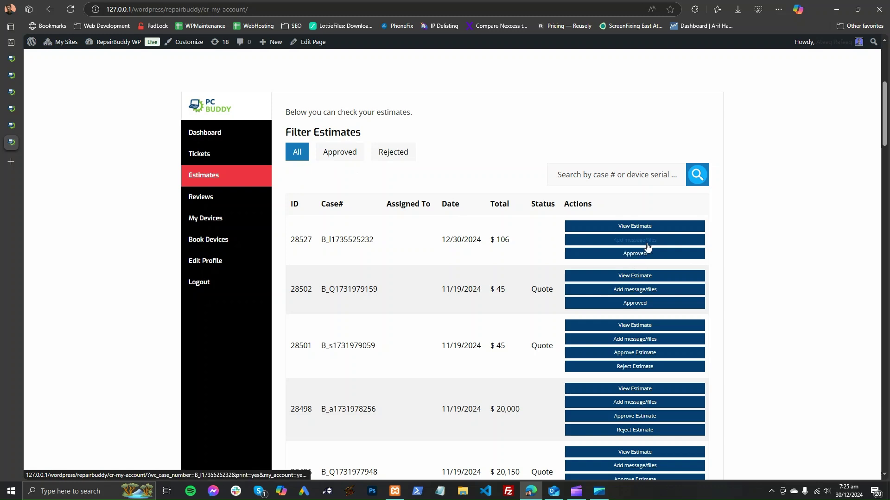
click(214, 155)
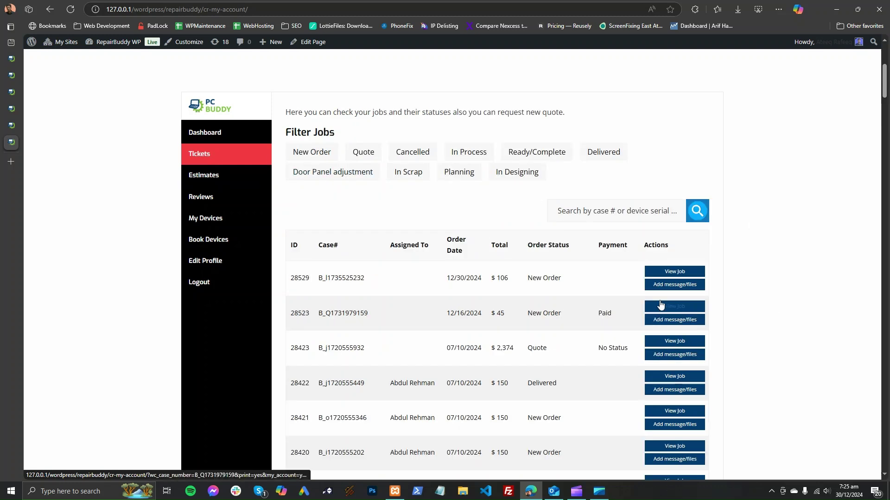
click(232, 177)
click(230, 198)
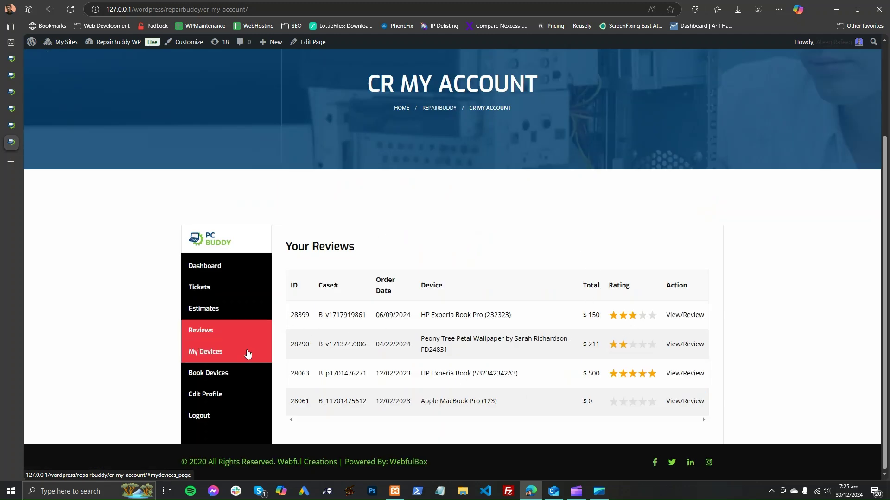
click(248, 353)
scroll(493, 302, down, 6)
scroll(401, 318, up, 5)
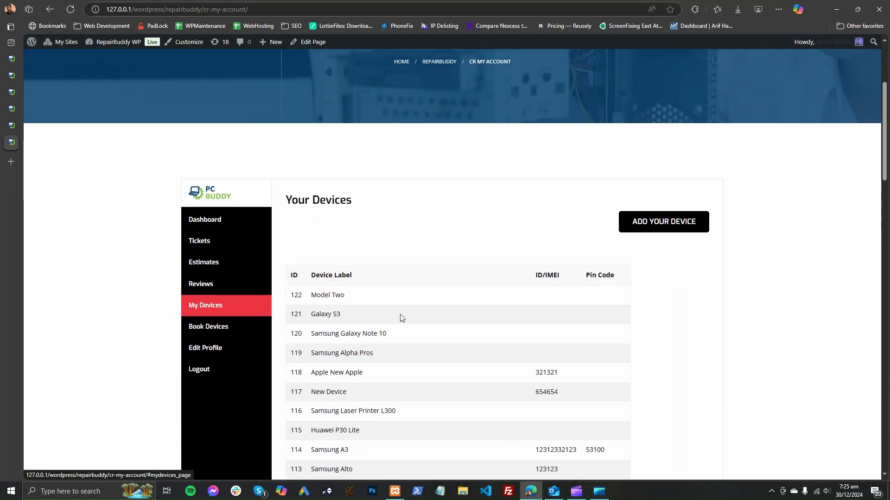
click(234, 330)
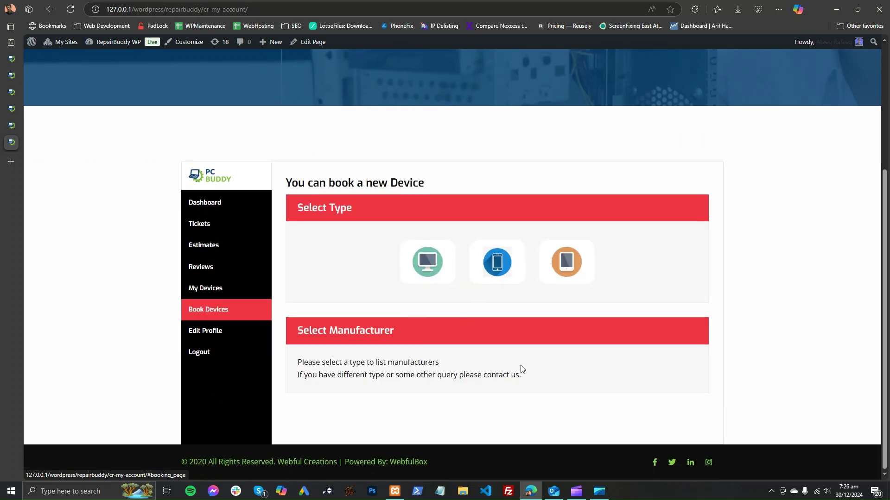
Step: Close the customer account and repair ticket tabs to reach the job's edit page
click(33, 142)
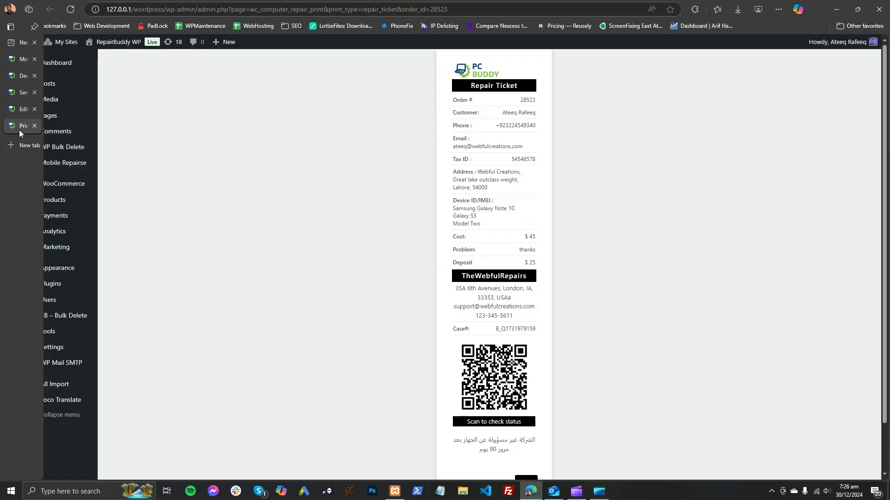
click(34, 125)
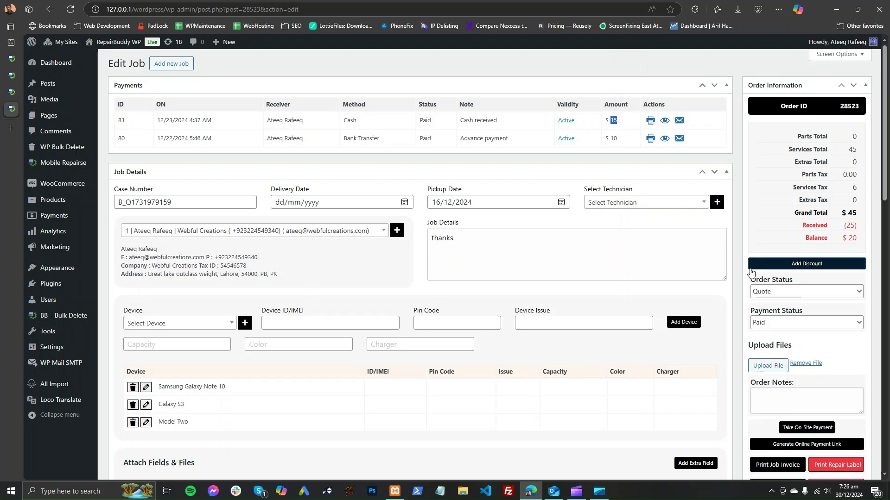
scroll(765, 264, down, 2)
scroll(533, 139, up, 2)
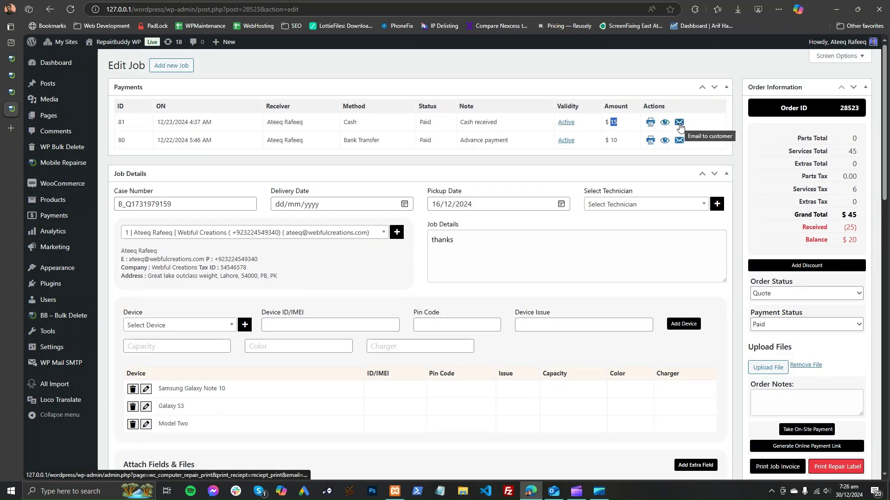
Step: View the receipt for the $15 cash payment, then return to the job's edit page
click(651, 123)
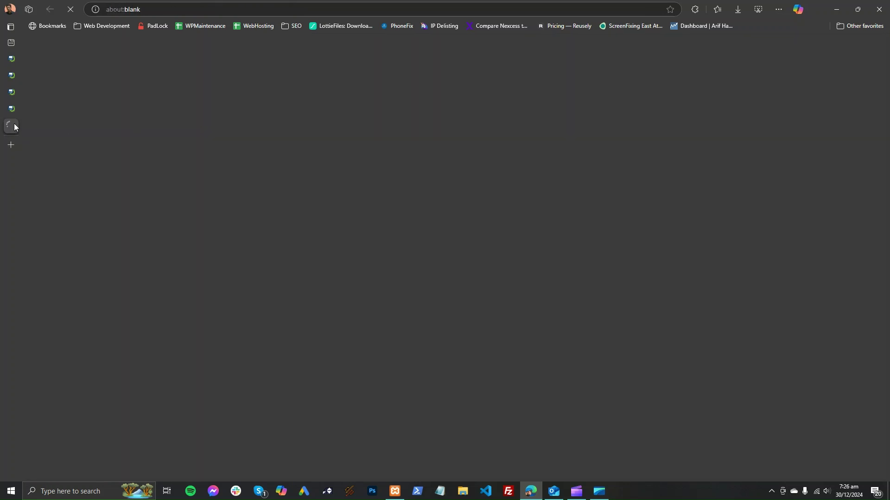
mouse_move(10, 112)
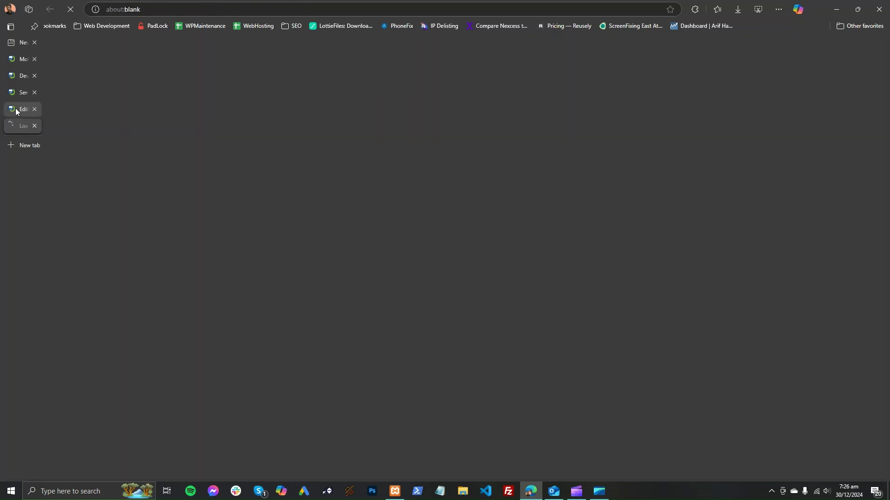
click(17, 112)
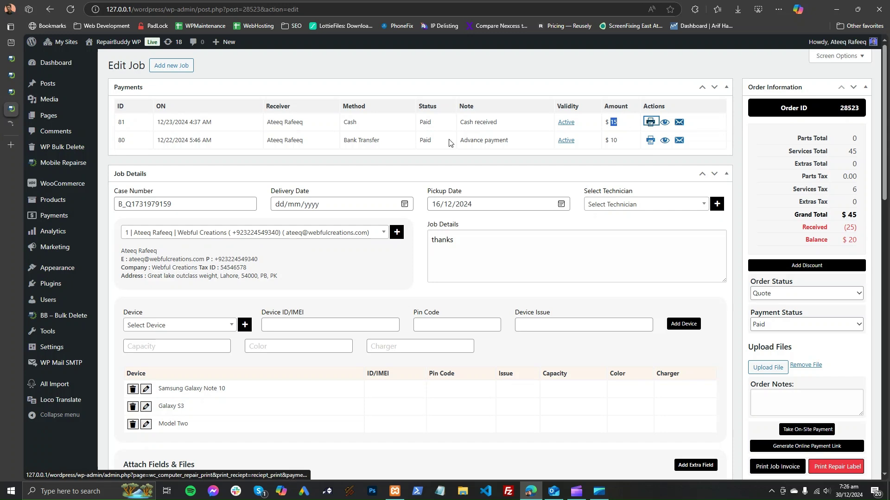
click(11, 126)
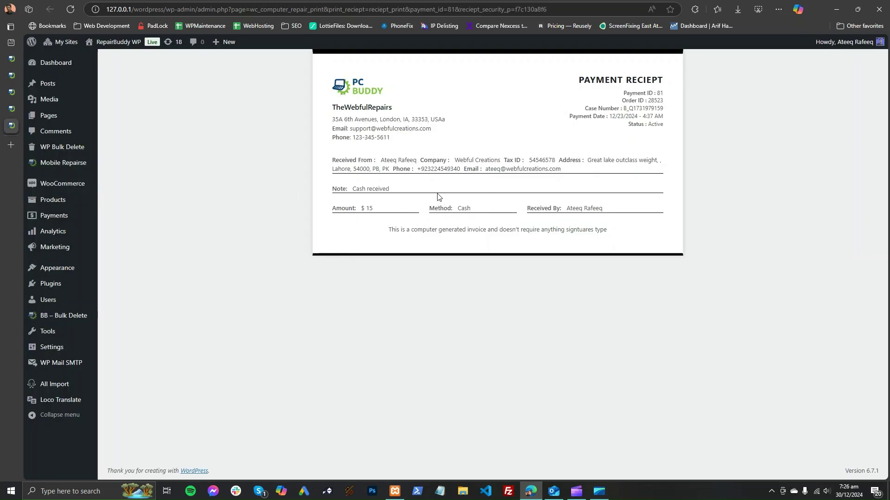
click(16, 115)
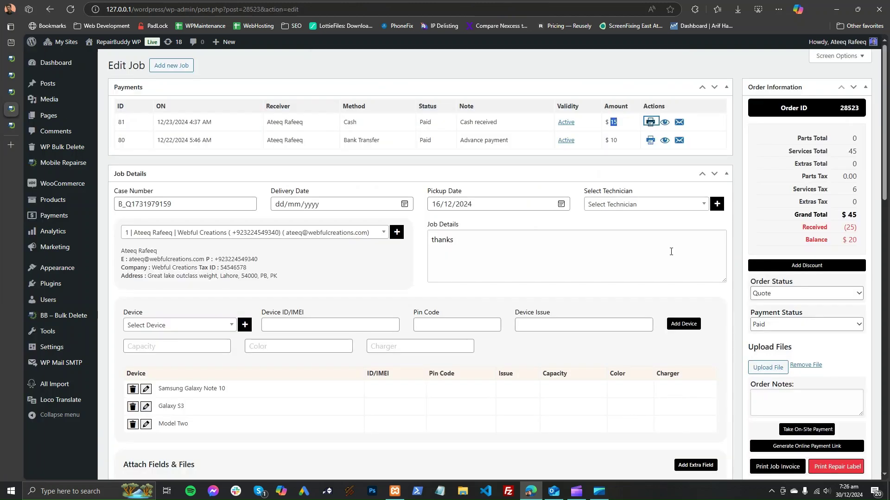
Step: Open the job's printable invoice and check the payment status and reports/invoices settings
scroll(790, 360, down, 5)
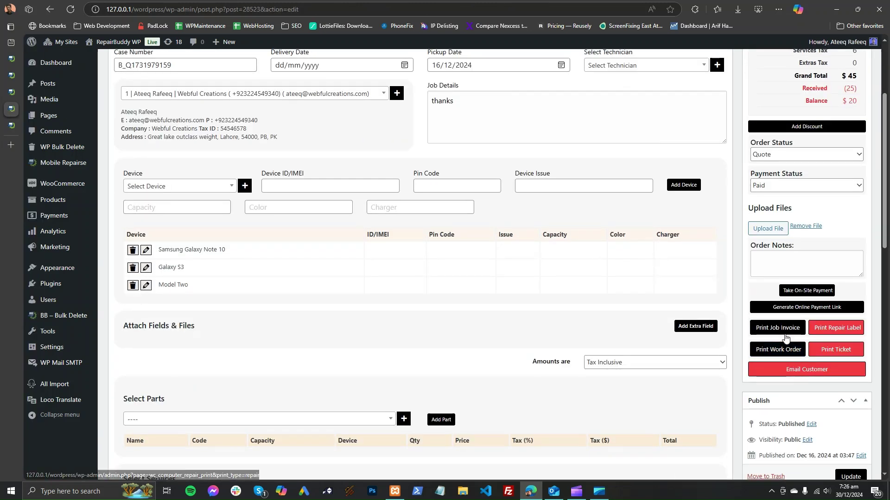
scroll(783, 329, down, 1)
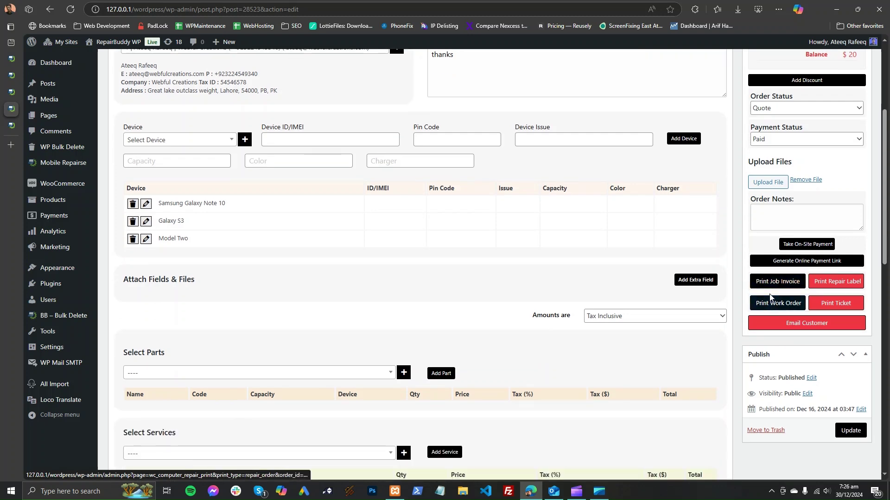
click(788, 283)
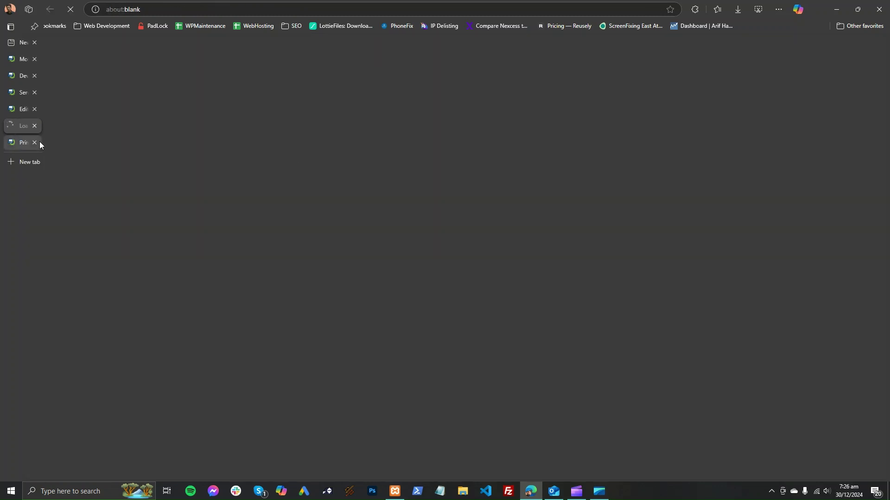
click(21, 65)
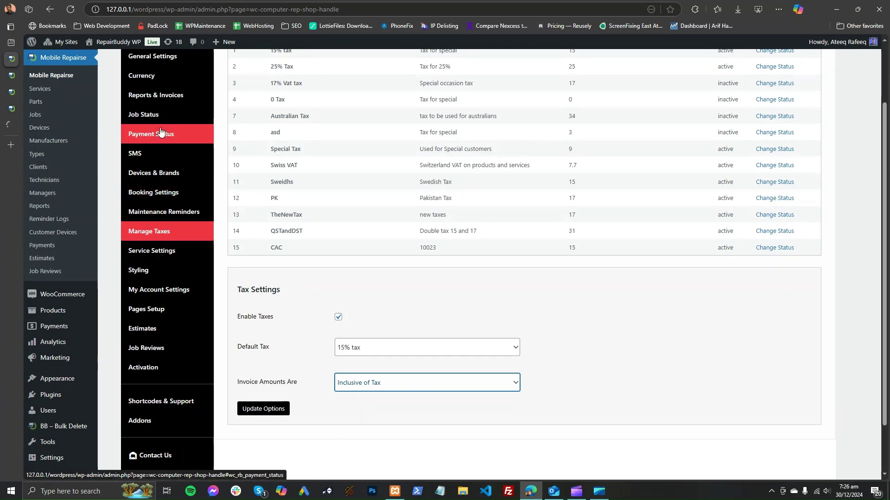
click(160, 134)
click(157, 95)
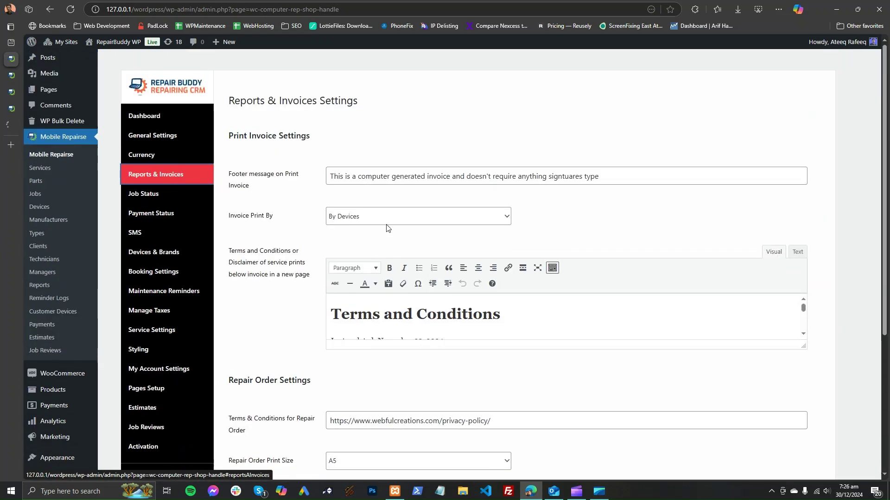
click(383, 215)
Step: Review the job invoice's $45 total, $25 received and $20 balance, then close it
click(11, 126)
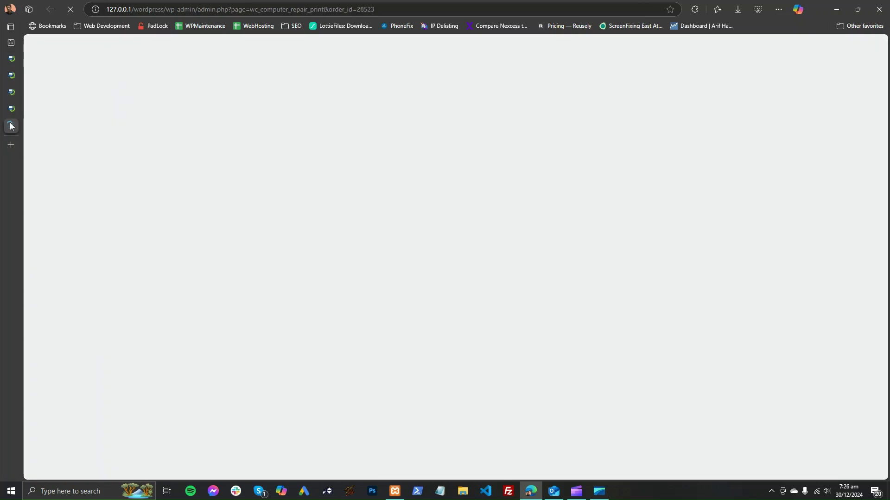
scroll(371, 233, down, 3)
scroll(371, 233, down, 5)
scroll(372, 233, up, 4)
scroll(372, 232, down, 5)
drag(324, 158, 501, 375)
scroll(476, 353, up, 10)
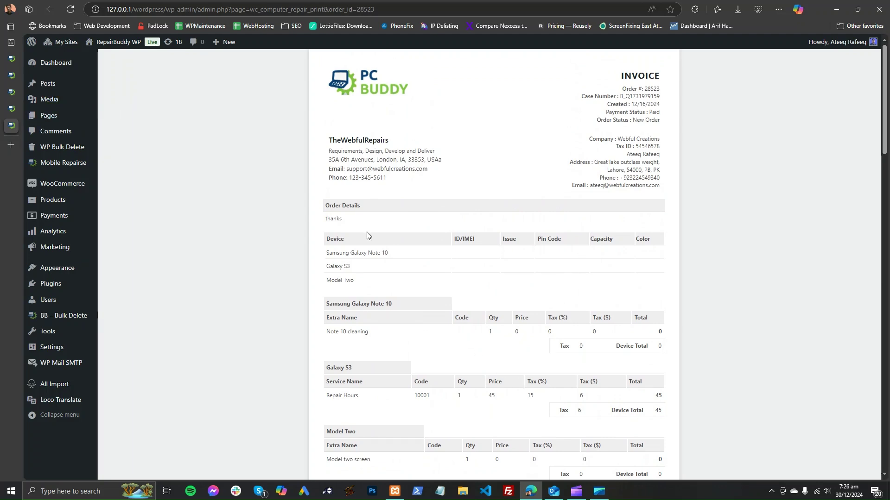
scroll(423, 233, down, 8)
scroll(405, 250, up, 8)
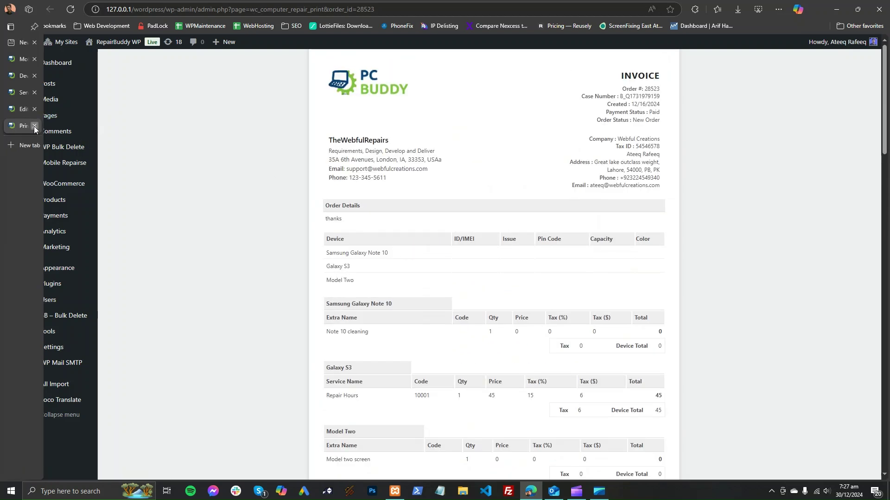
click(33, 124)
Step: Review the job's available order statuses and its empty feedback Request History
scroll(755, 232, up, 2)
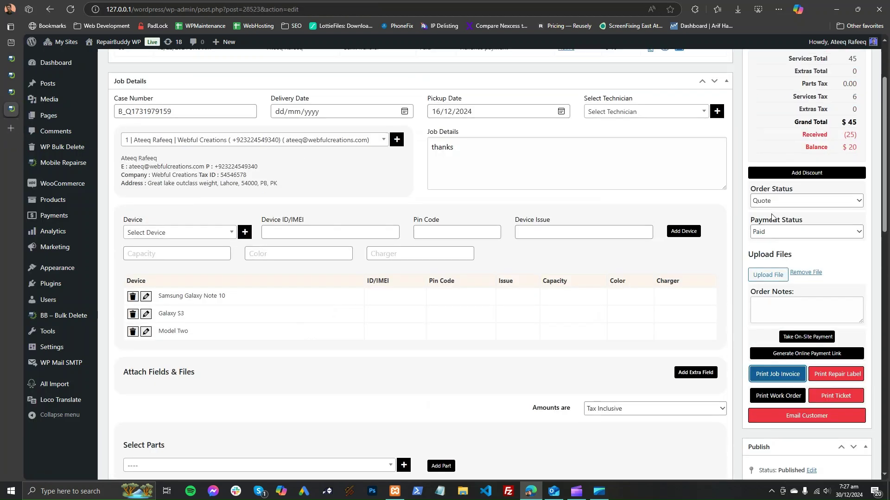
click(778, 202)
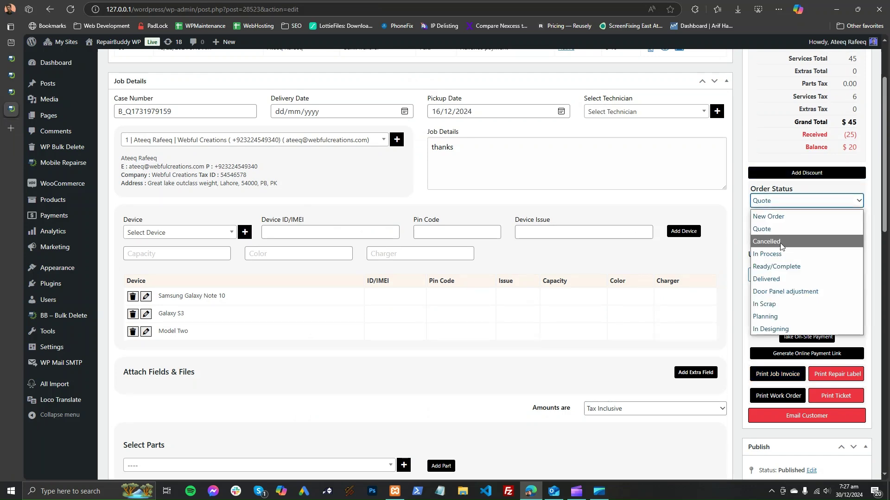
scroll(512, 328, down, 10)
scroll(514, 327, down, 3)
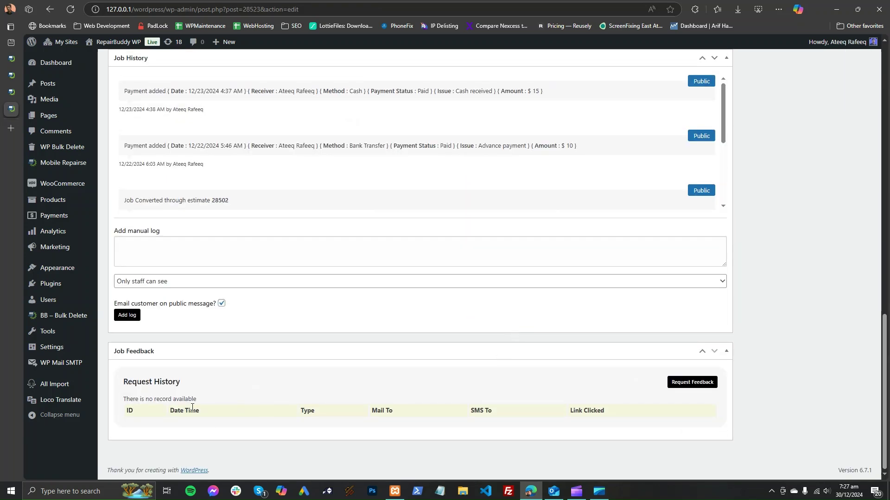
drag(125, 392, 200, 414)
click(177, 381)
drag(123, 384, 197, 391)
click(198, 389)
Step: Confirm in the job review settings that Delivered is the status triggering review requests
click(12, 63)
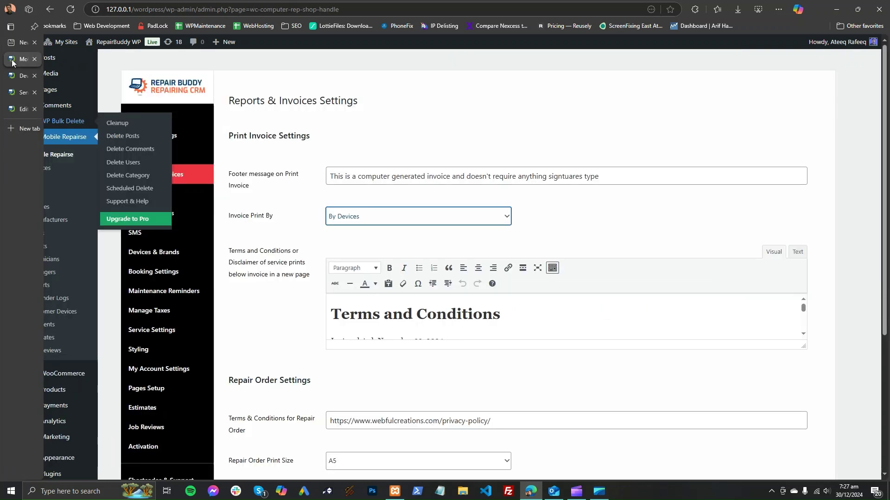
click(160, 429)
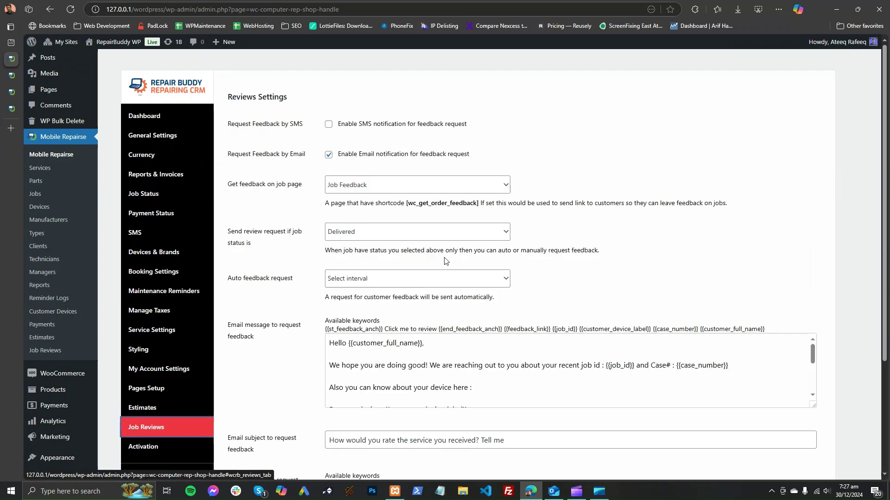
click(404, 231)
key(Escape)
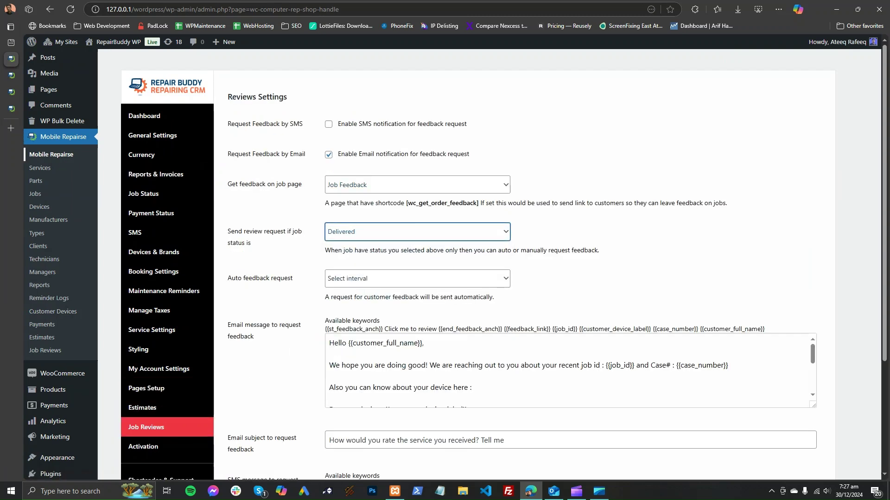
Step: Send the customer a feedback request from the job, then visit the public site
click(13, 110)
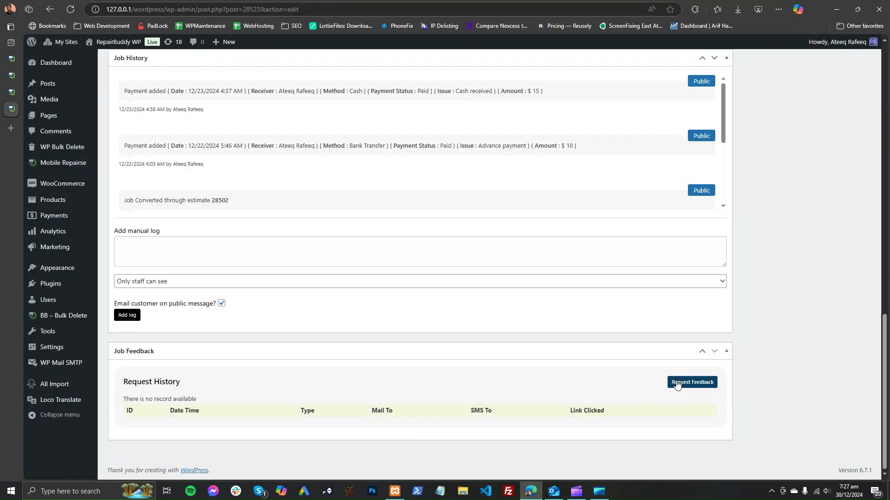
click(704, 388)
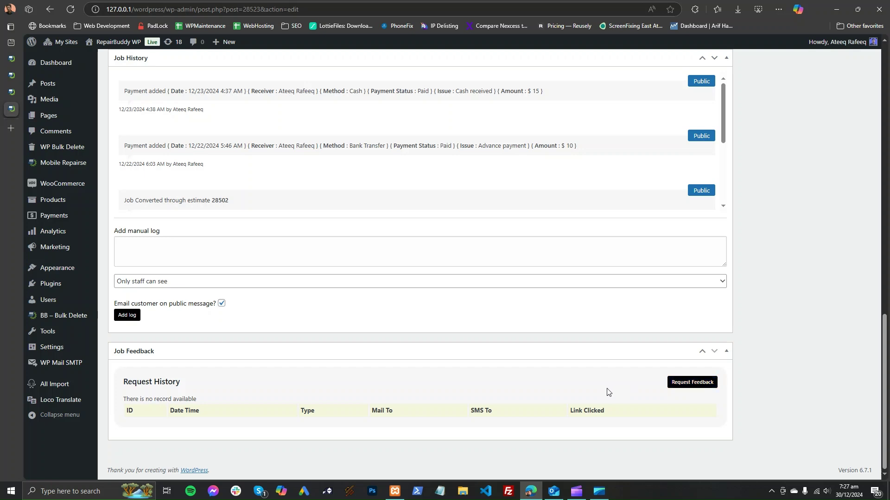
click(10, 97)
click(11, 110)
scroll(210, 258, up, 7)
scroll(211, 263, down, 7)
click(109, 64)
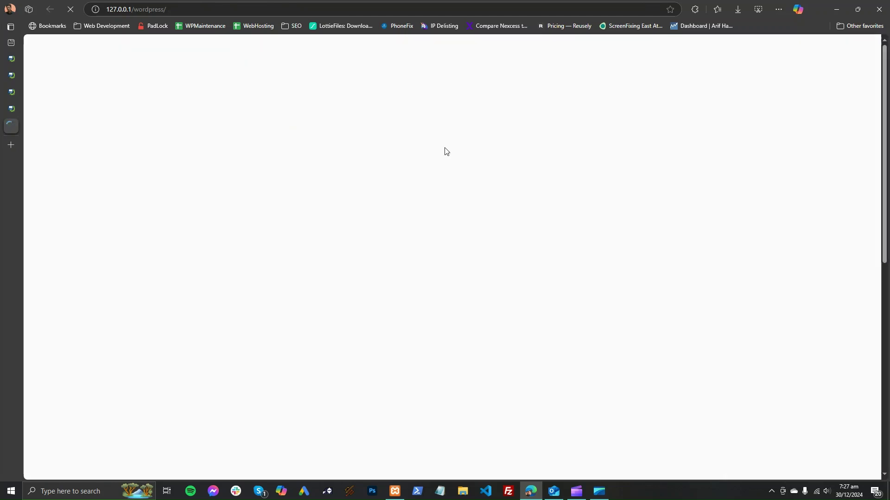
Step: On the Job Feedback page, paste the job's case number and click REVIEW NOW!
mouse_move(450, 129)
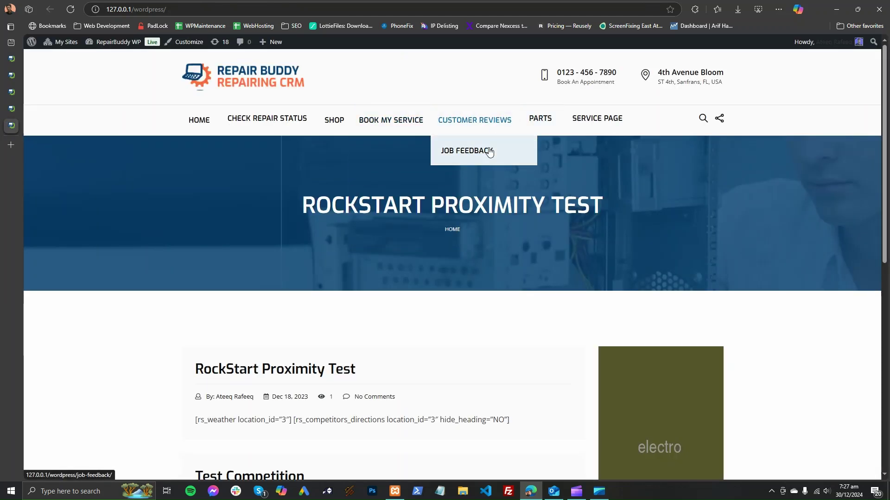
click(487, 151)
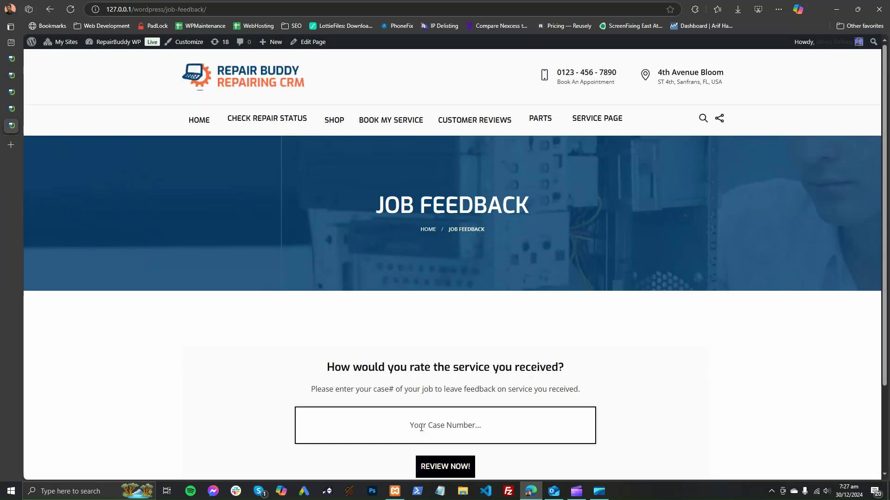
right_click(418, 434)
click(452, 355)
scroll(451, 371, down, 2)
click(452, 372)
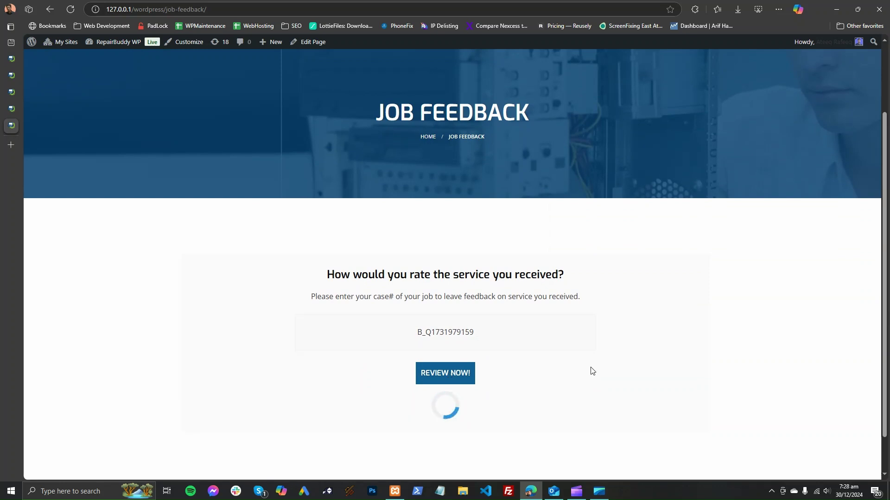
Step: Check the rating form's Visibility options, keep Public, and return to the admin job editor
scroll(593, 371, down, 1)
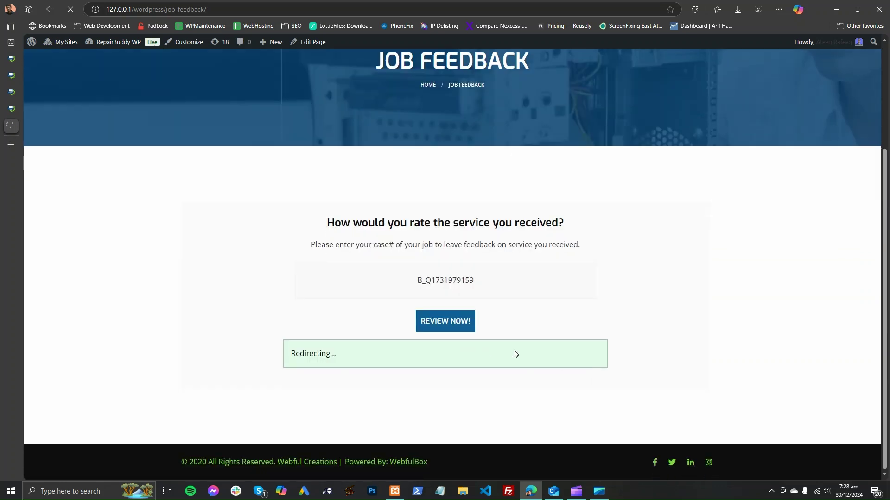
scroll(516, 354, down, 3)
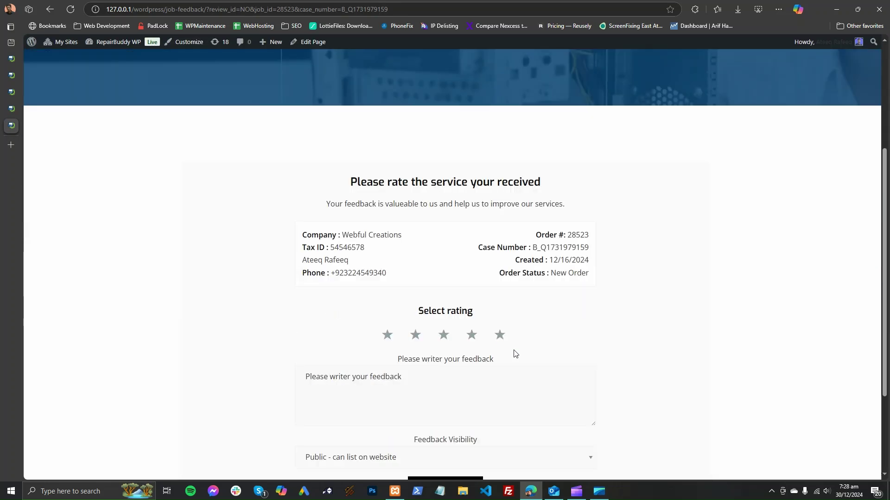
scroll(371, 288, down, 3)
click(473, 329)
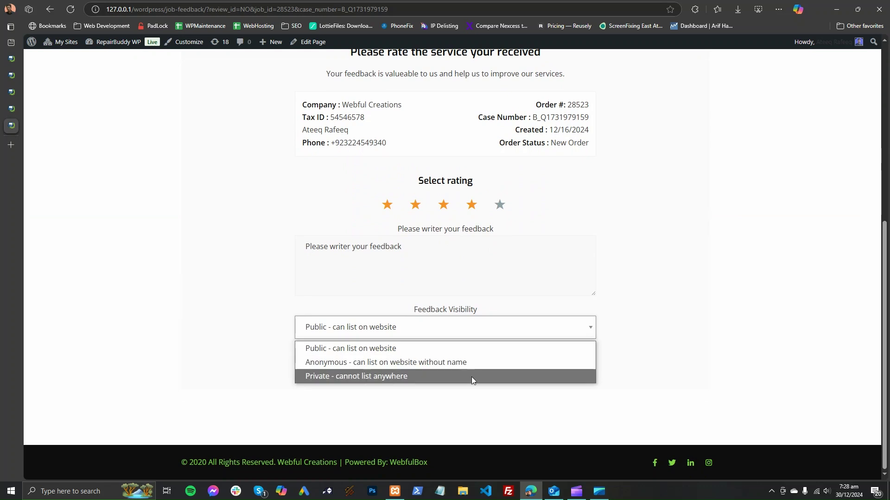
click(191, 208)
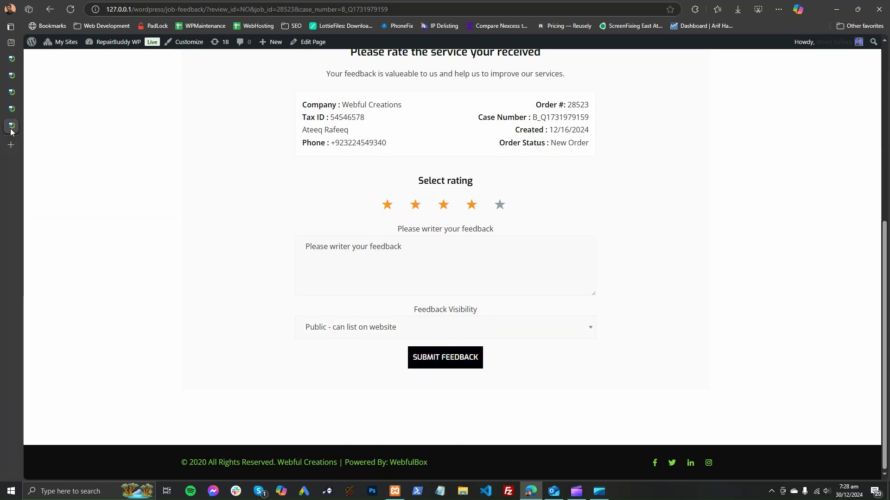
click(11, 109)
Step: Open Mobile Repairse > Job Reviews and scroll through the reviews list
mouse_move(72, 167)
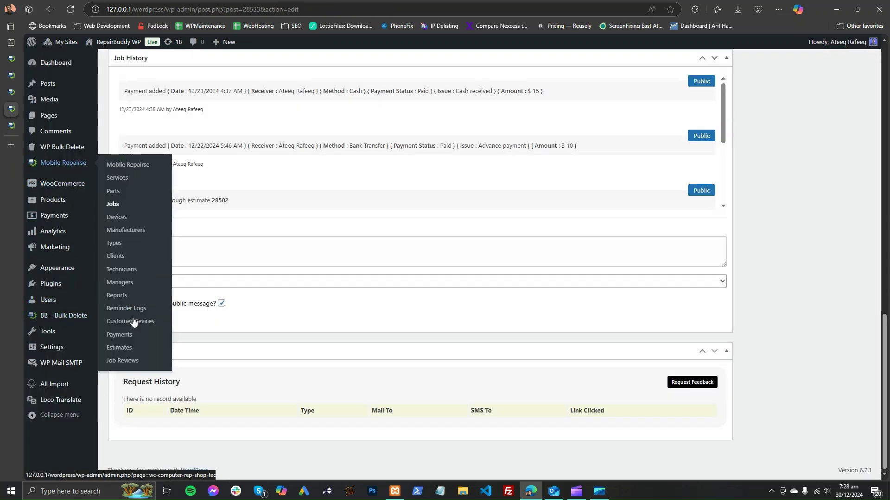
click(124, 361)
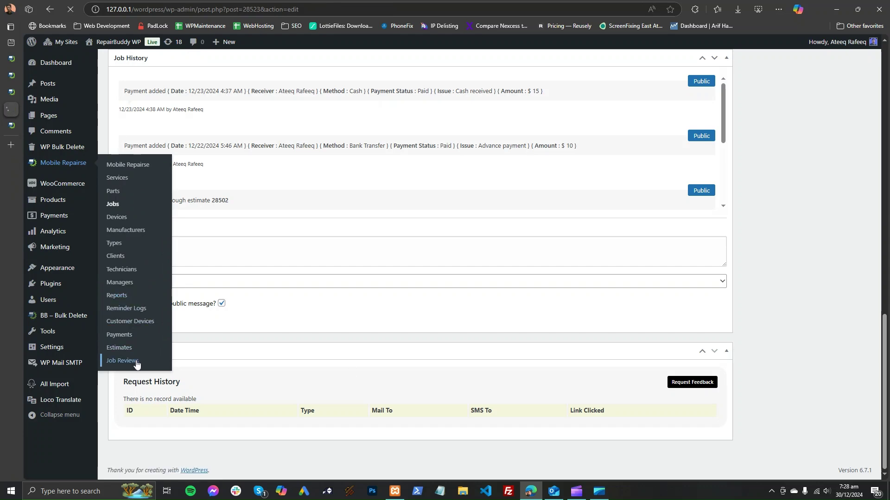
scroll(481, 367, up, 10)
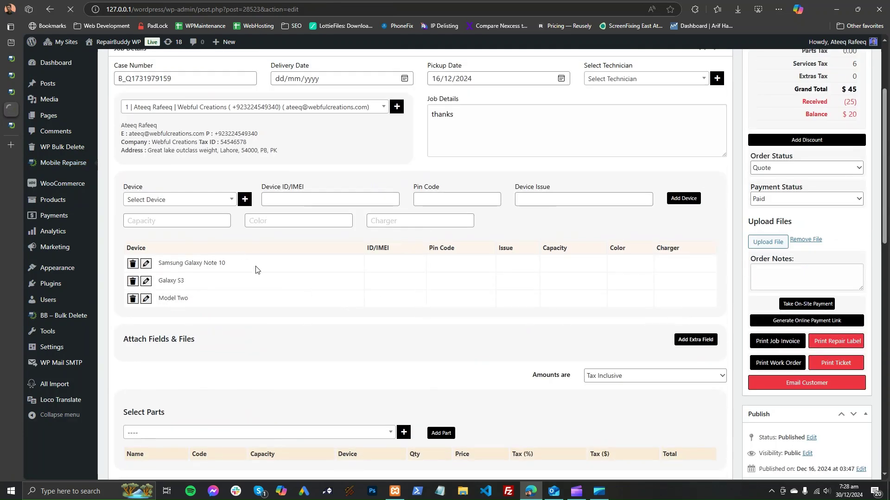
scroll(255, 270, down, 3)
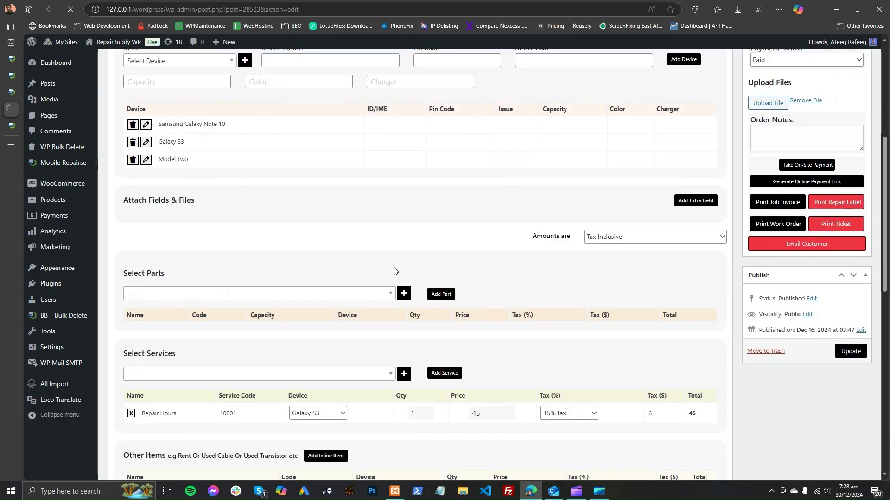
scroll(394, 271, up, 7)
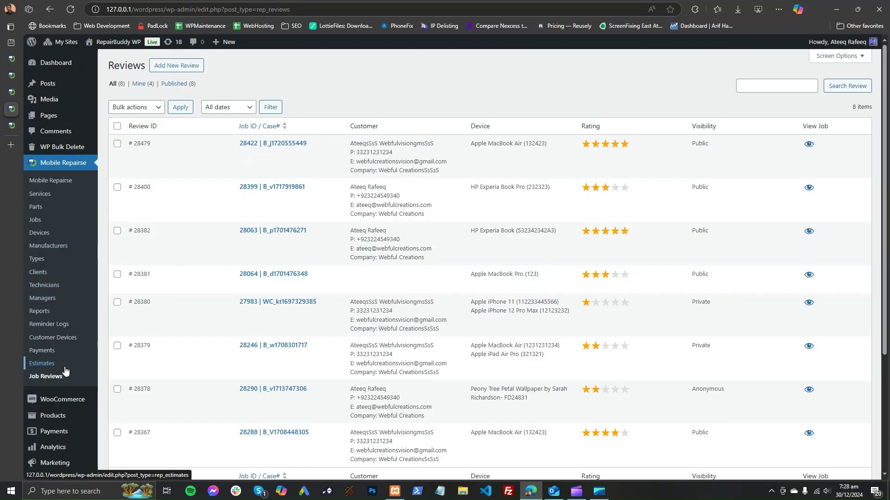
Step: Open Reminder Logs, then Maintenance Reminders with reminder ID 23, and preview the Add New reminder form
click(64, 331)
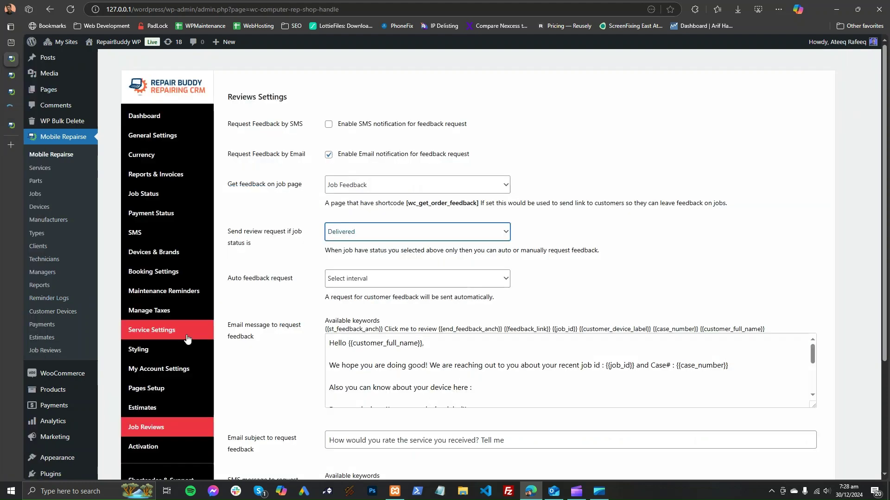
click(172, 299)
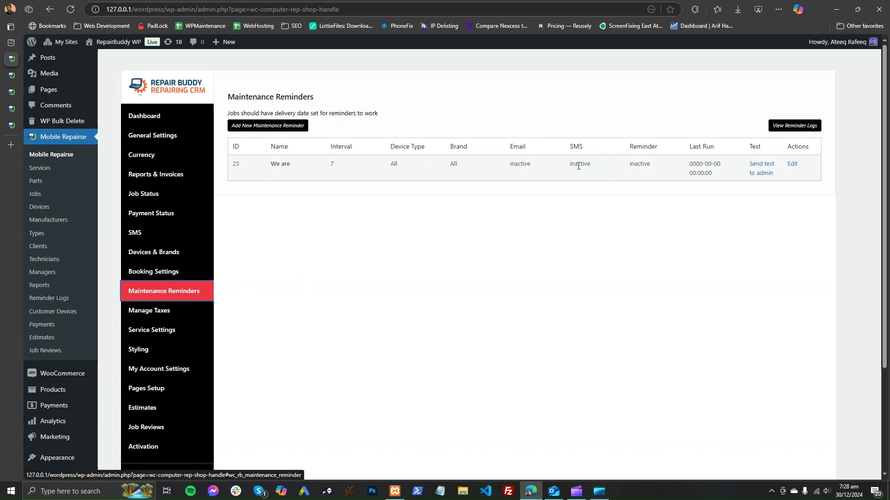
drag(345, 166, 323, 171)
click(350, 233)
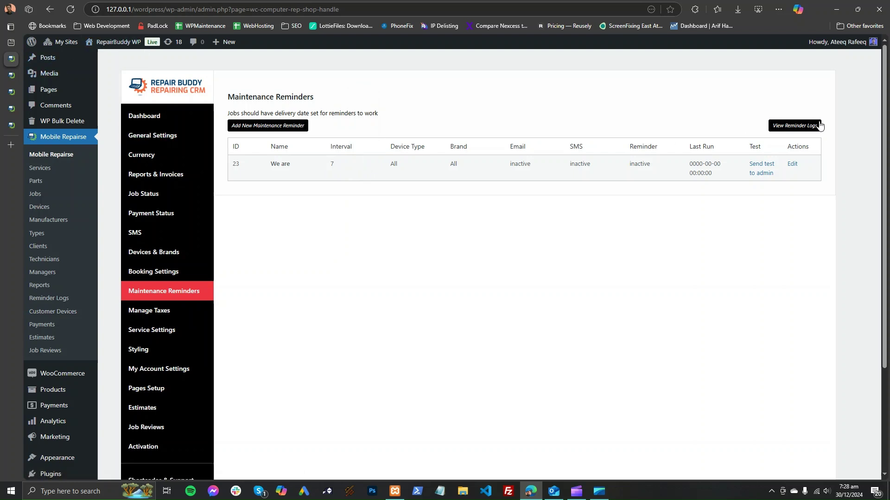
click(283, 126)
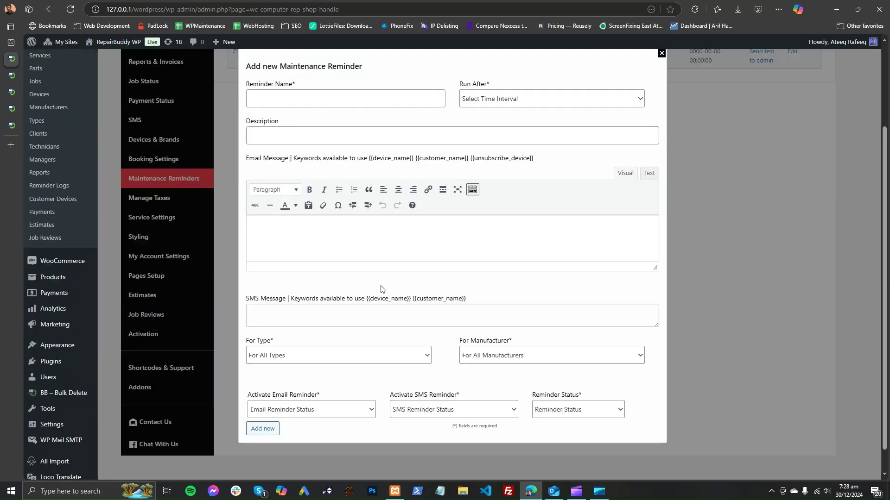
click(718, 302)
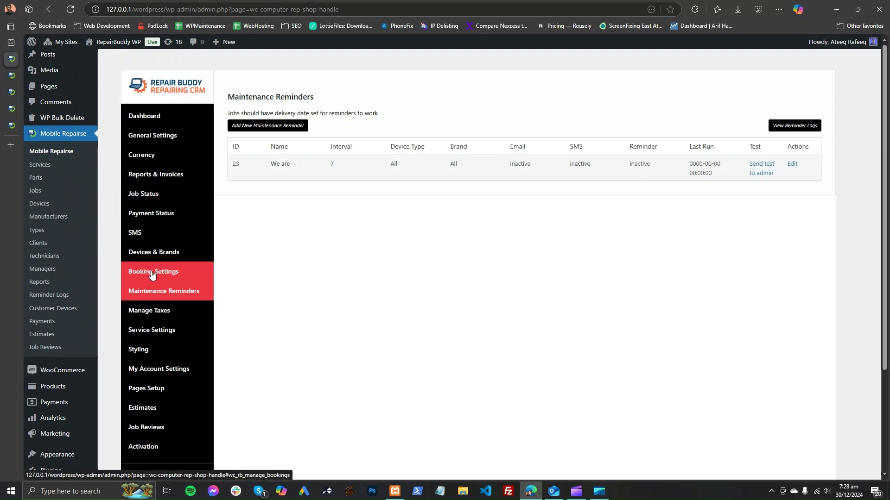
Step: Look through the booking settings and the estimate settings
click(152, 274)
scroll(308, 246, down, 5)
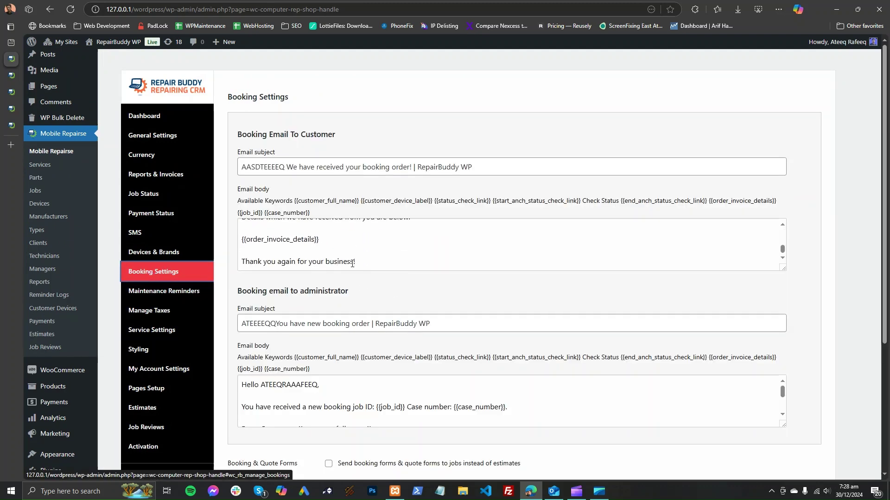
scroll(347, 287, down, 3)
scroll(350, 305, down, 2)
scroll(324, 302, up, 5)
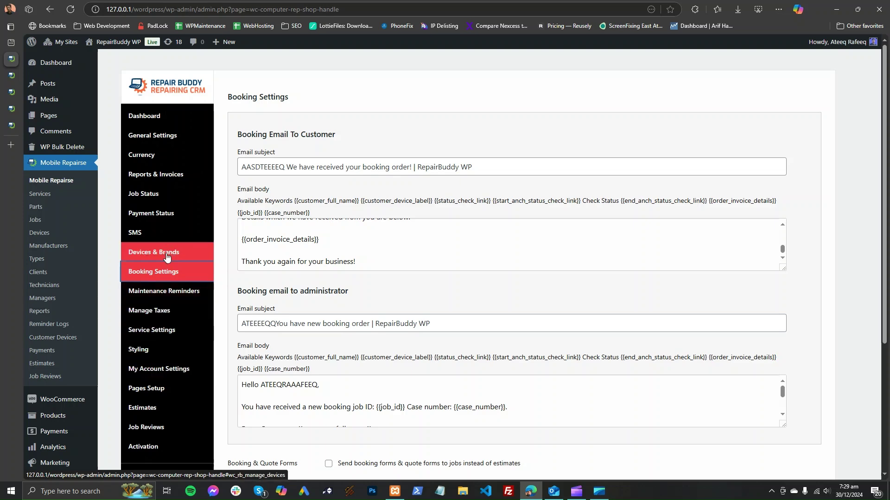
click(156, 407)
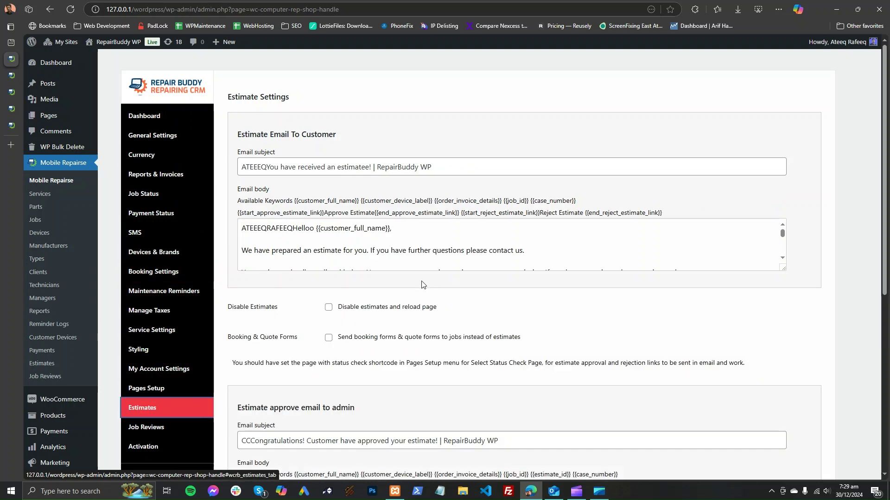
scroll(422, 285, down, 4)
scroll(422, 285, up, 4)
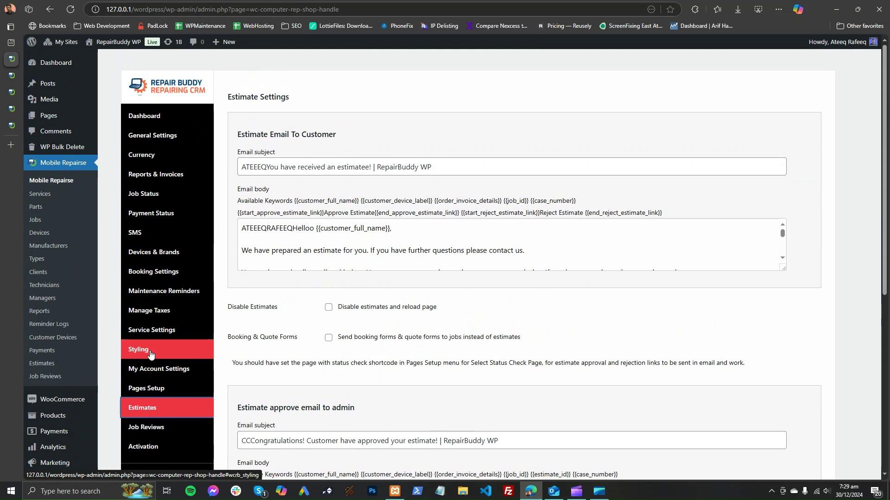
Step: Check job statuses and currency, and set General settings to use WooCommerce products instead of parts
click(155, 194)
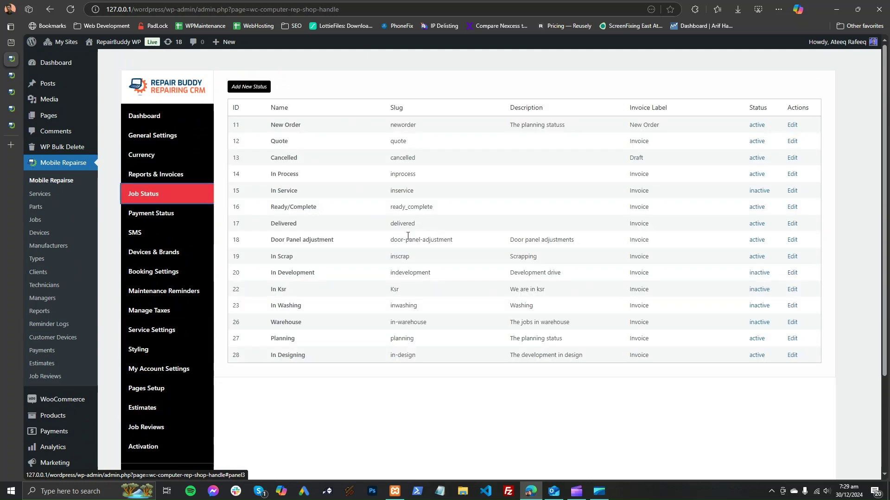
click(176, 160)
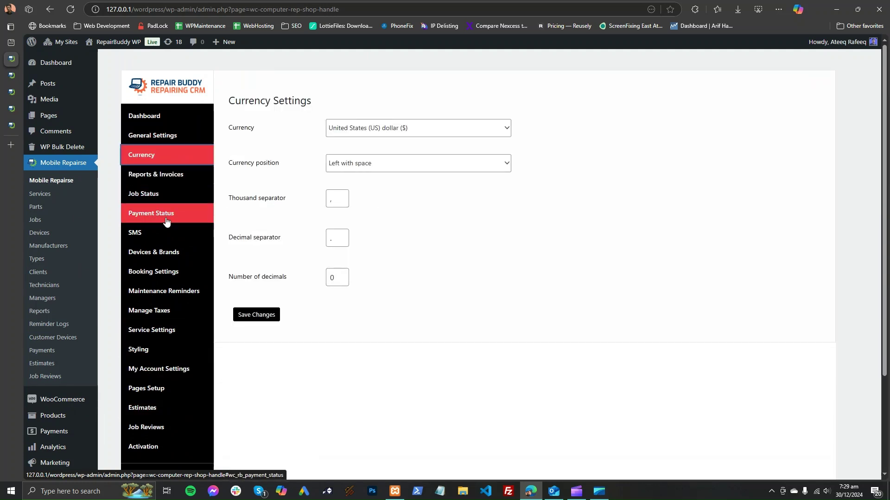
click(167, 139)
scroll(441, 257, down, 6)
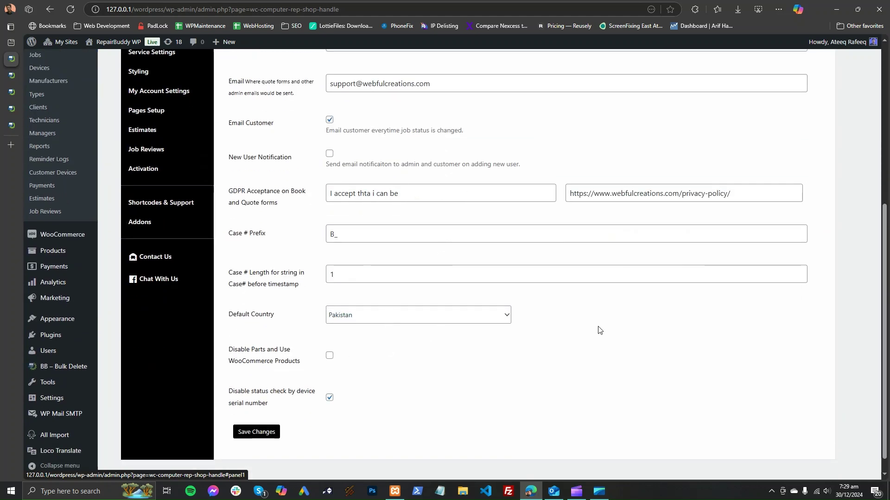
shift+click(240, 358)
click(308, 371)
shift+click(257, 361)
click(293, 366)
scroll(254, 330, up, 5)
Step: Review the available SMS gateways, the devices and brands settings, and the Service Settings
click(198, 186)
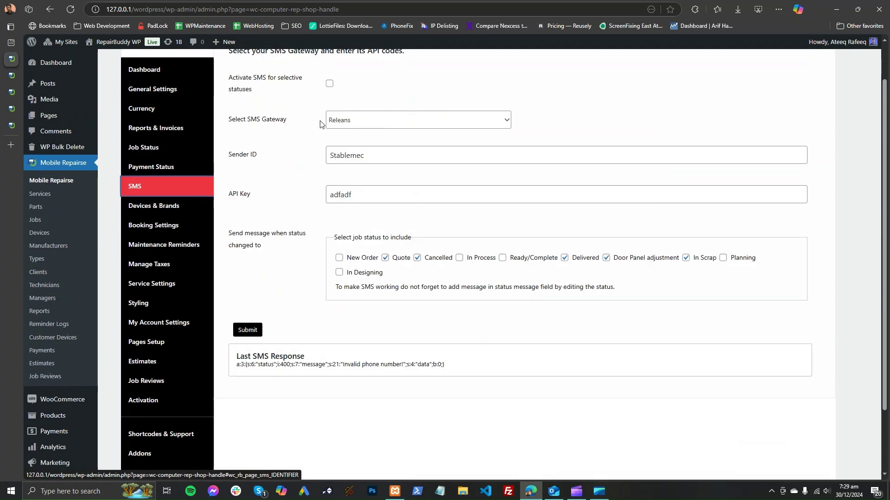
click(359, 124)
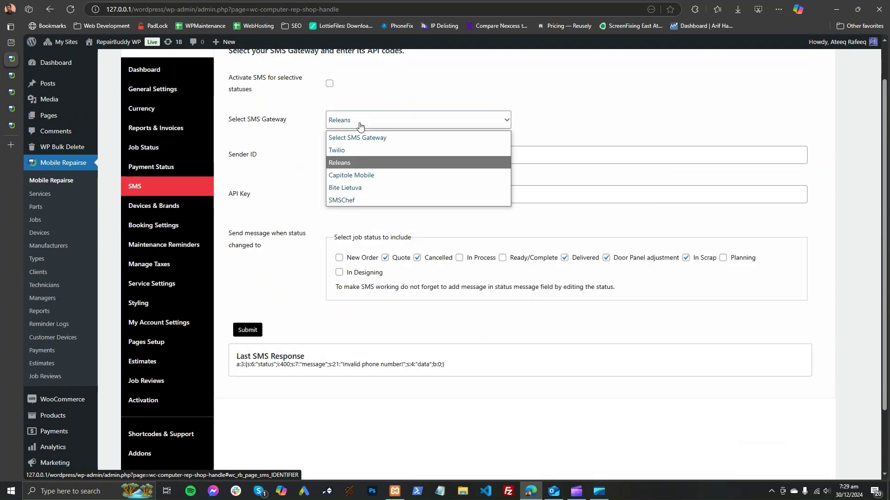
click(173, 211)
scroll(305, 219, up, 1)
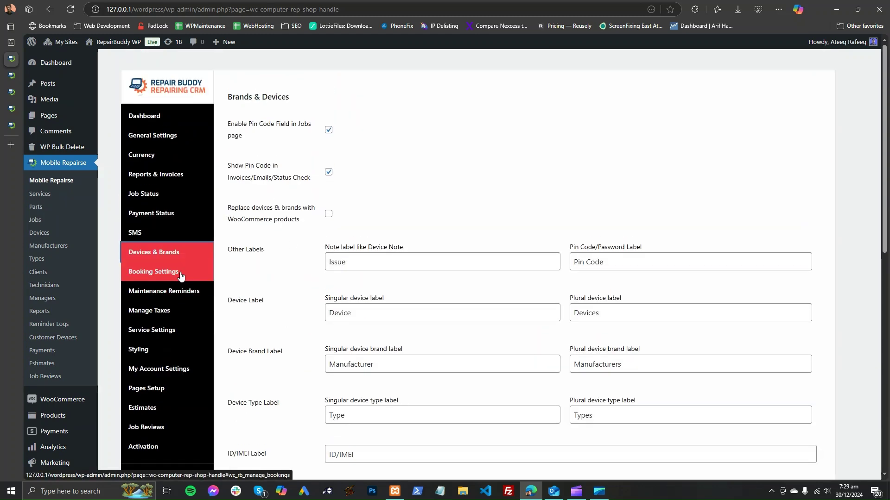
click(189, 330)
scroll(189, 364, down, 2)
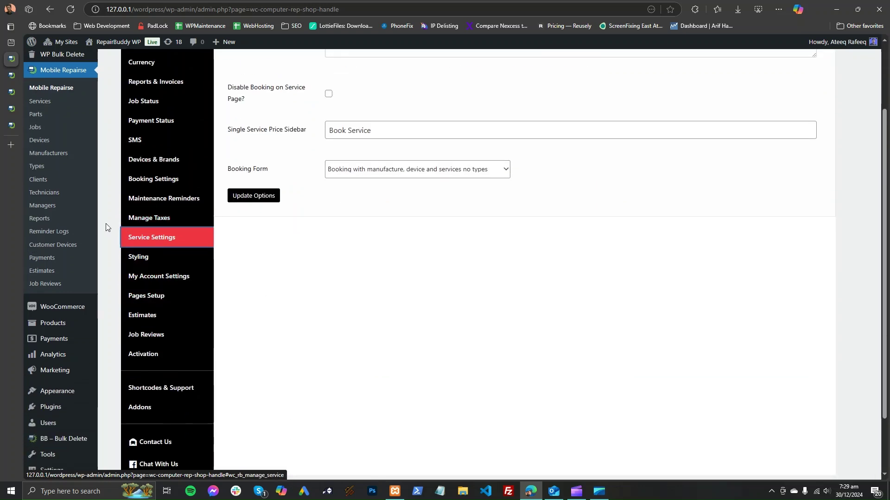
Step: Glance at the Job Feedback page, then open Mobile Repairse > Payments in the admin
click(14, 125)
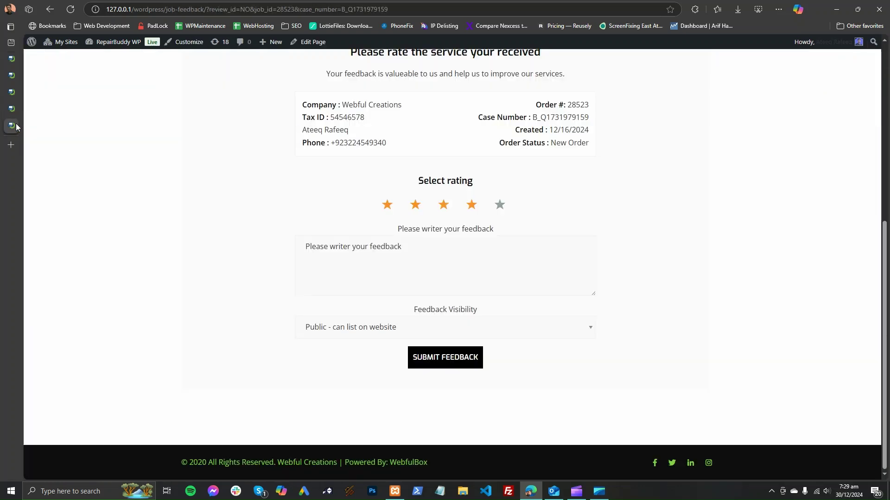
scroll(318, 234, up, 7)
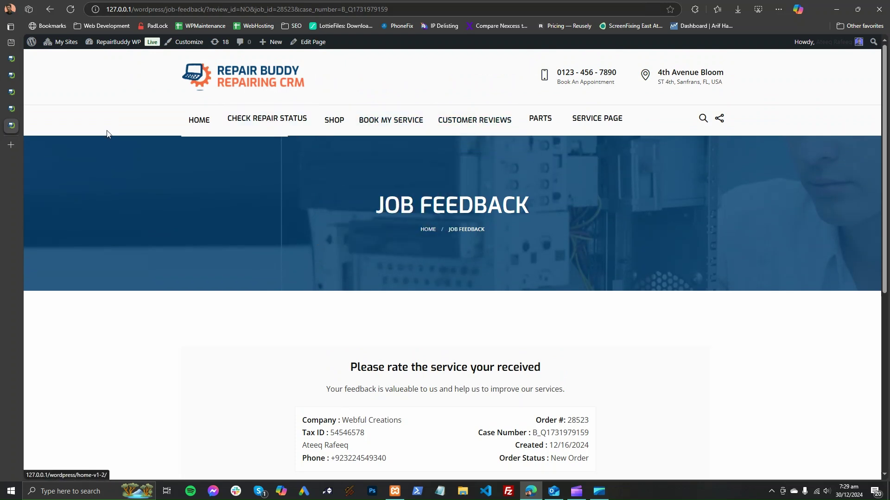
click(6, 112)
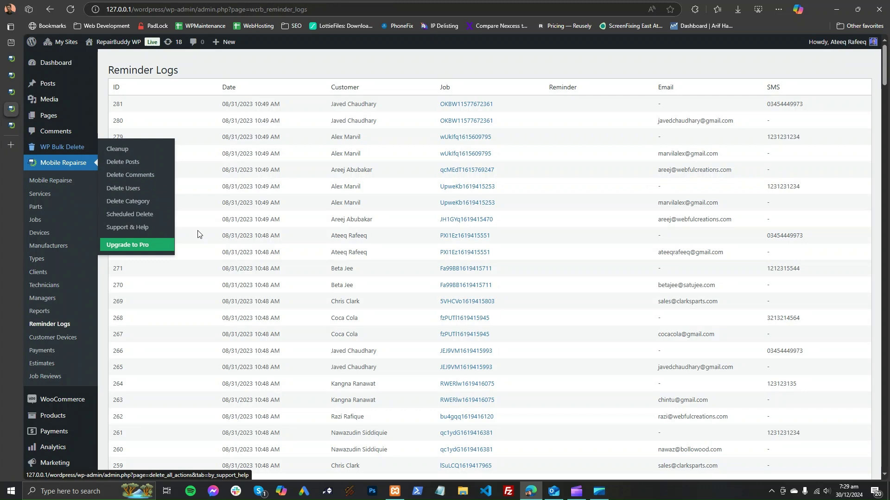
click(50, 354)
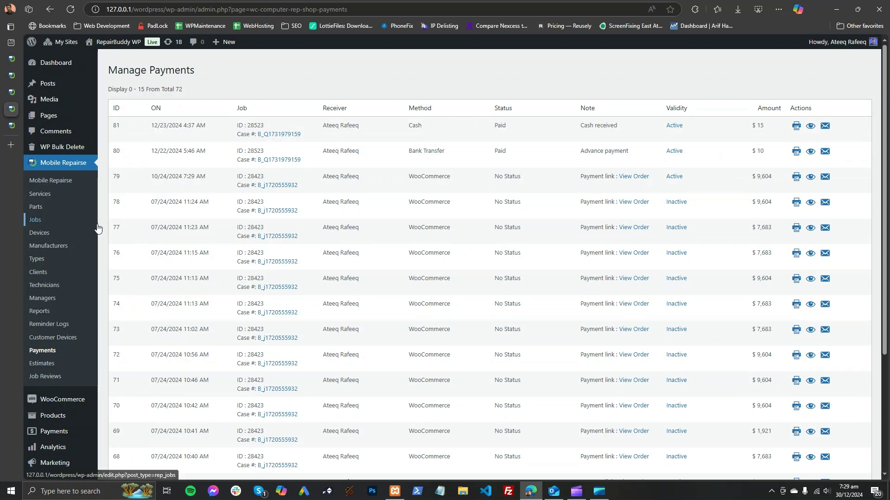
Step: Open the Jobs list and close the Job Feedback page
click(41, 220)
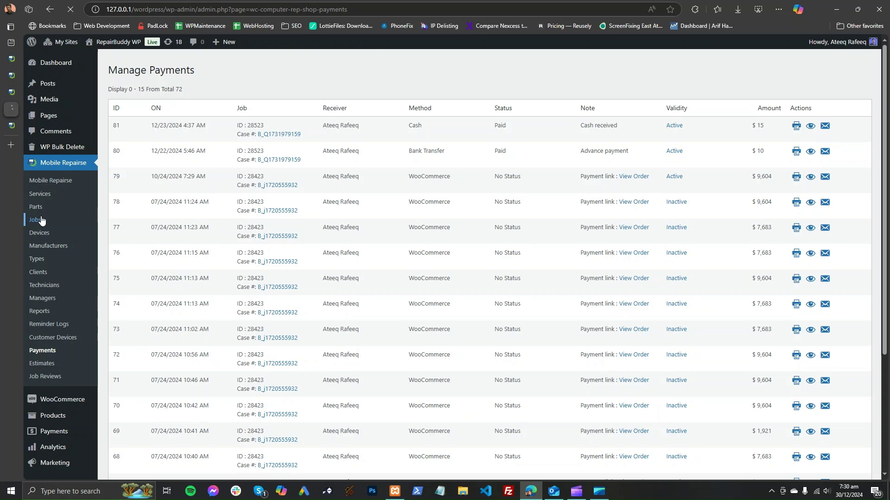
click(10, 127)
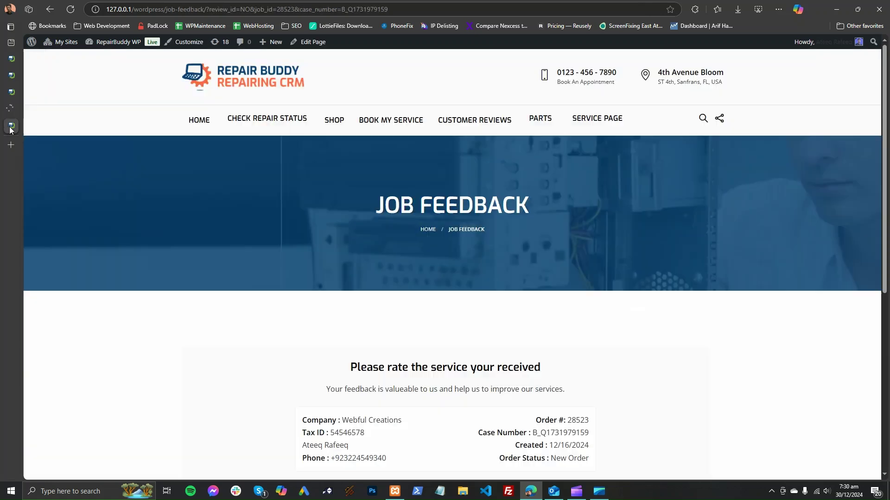
click(35, 126)
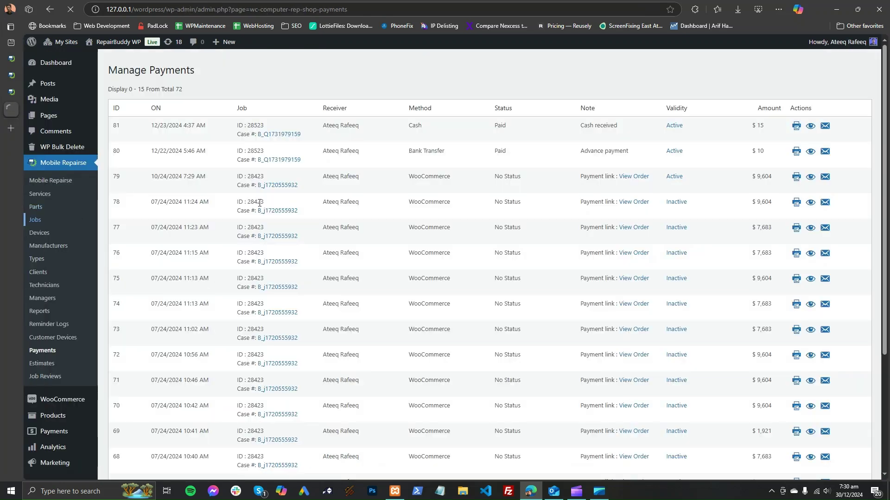
Step: Add a $20 Swipe Transaction on-site payment marked Partially Paid to job 28529
click(201, 146)
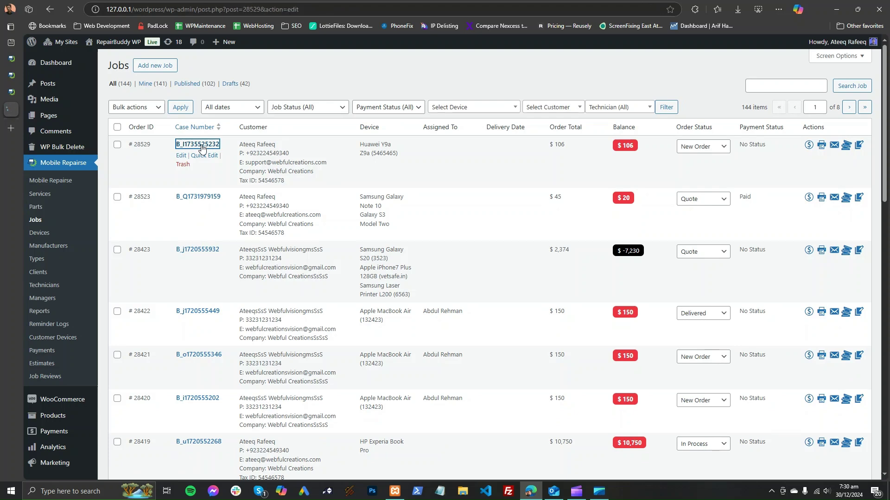
scroll(815, 338, down, 2)
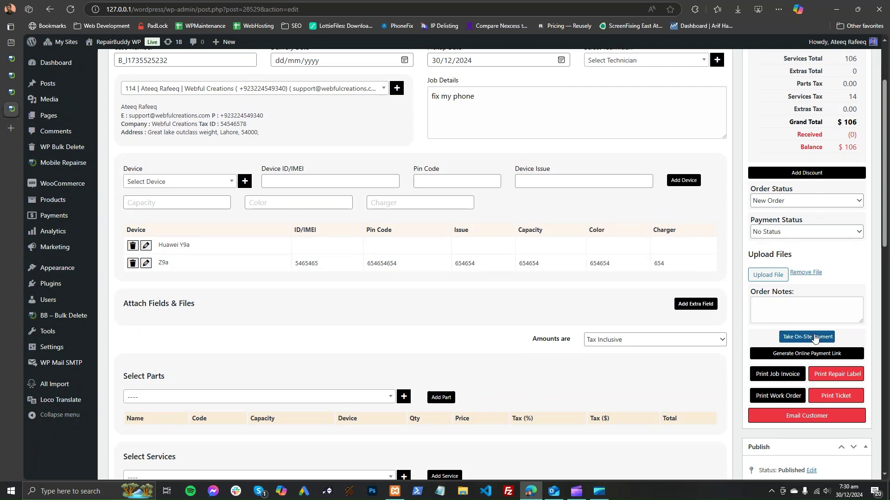
click(814, 337)
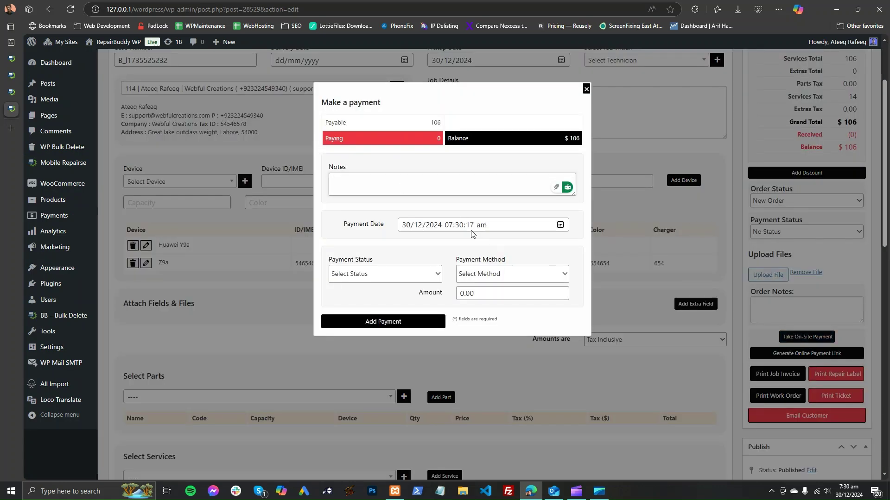
click(466, 295)
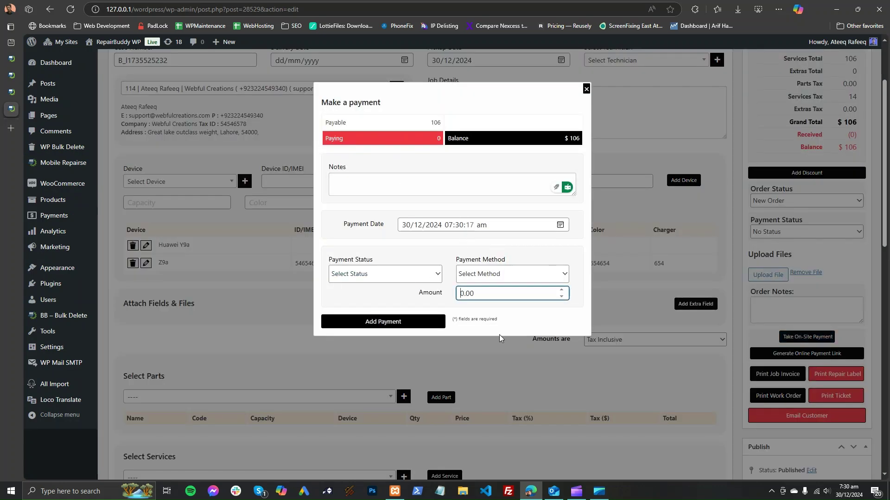
text(2)
click(481, 275)
click(485, 342)
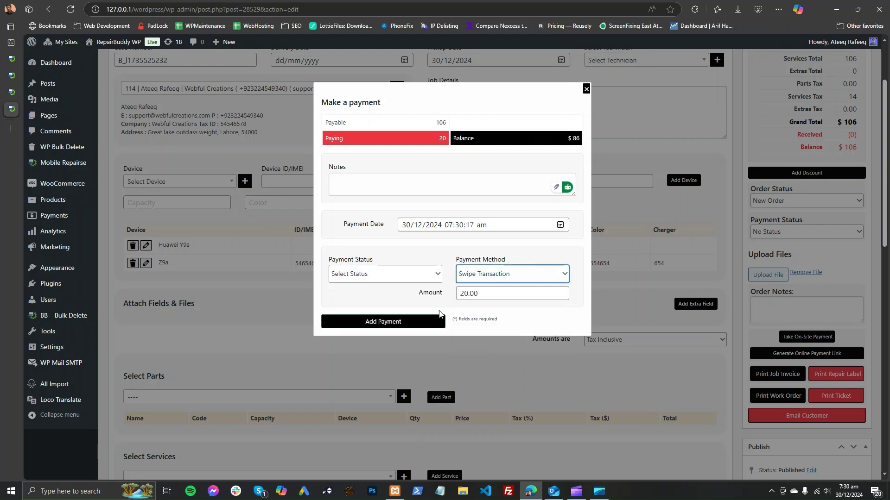
click(410, 276)
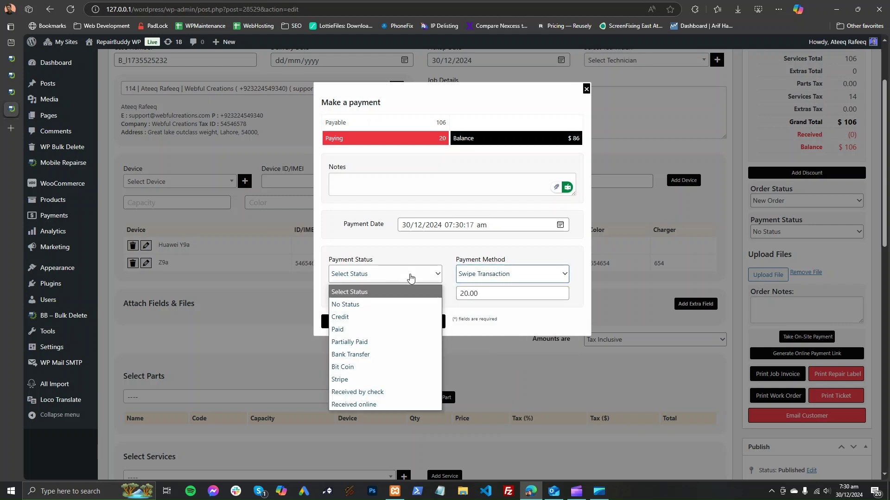
click(365, 343)
click(368, 185)
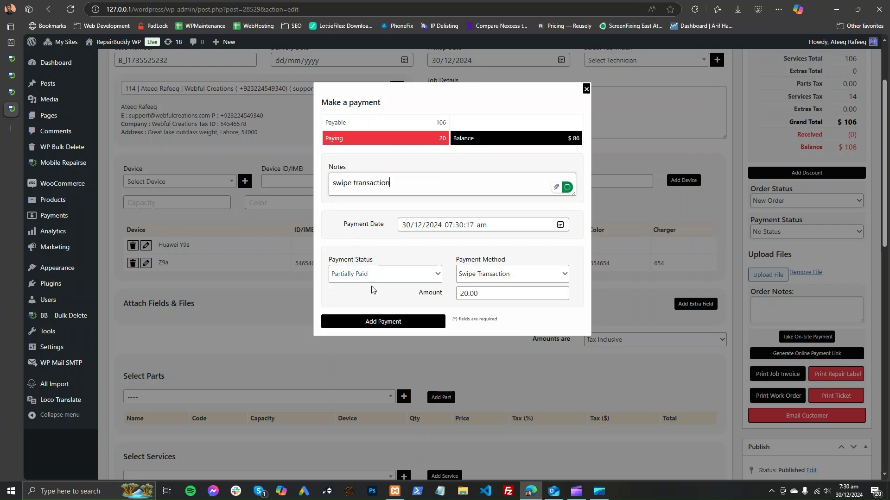
click(420, 323)
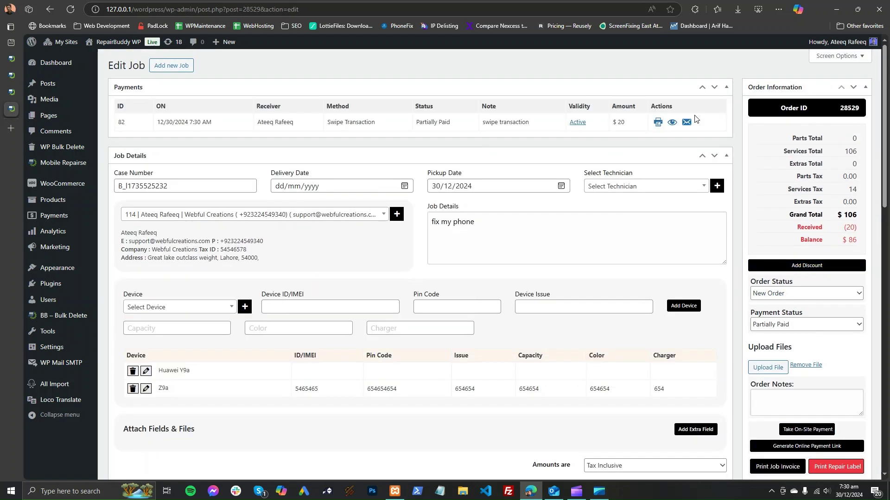
scroll(363, 237, down, 4)
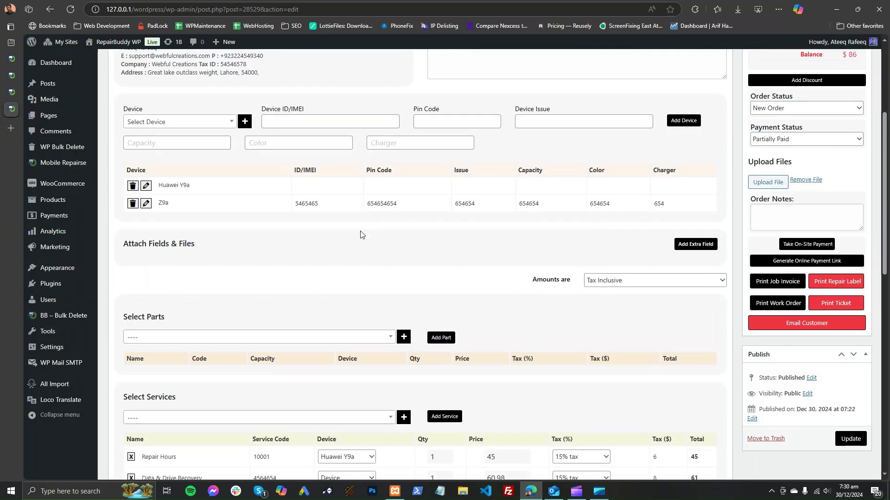
scroll(247, 292, down, 1)
drag(137, 198, 227, 202)
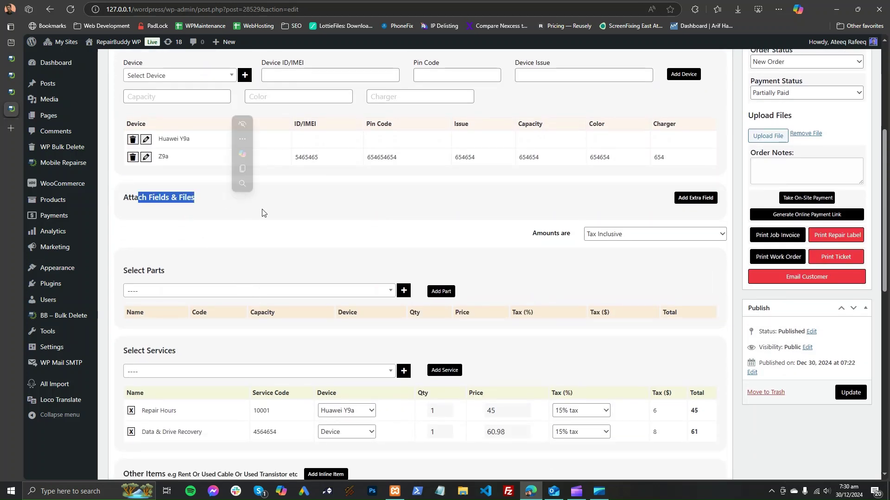
click(690, 198)
click(534, 160)
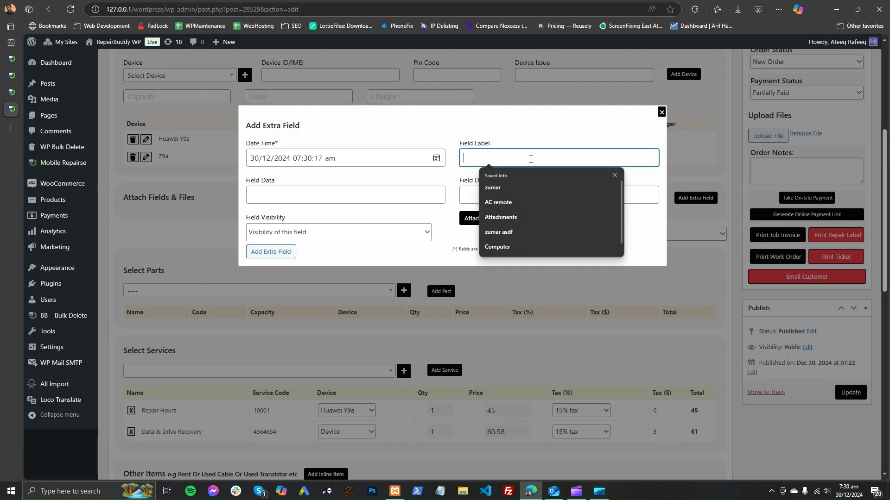
click(406, 228)
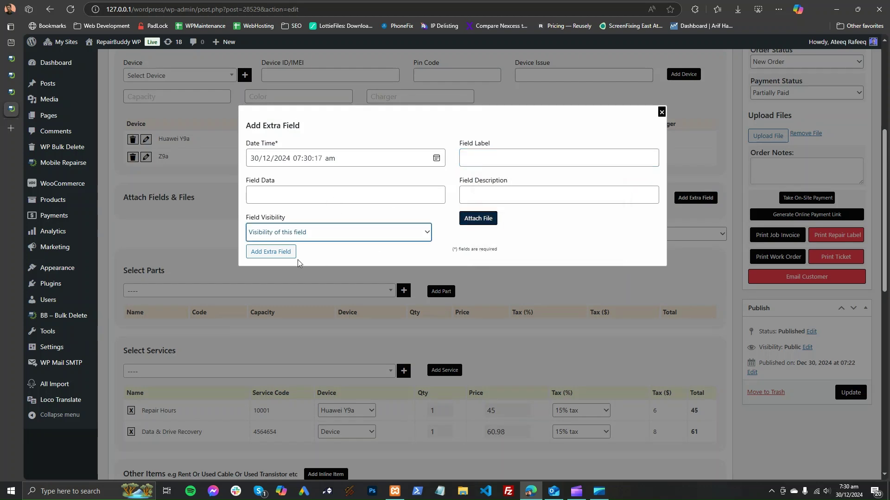
click(317, 231)
click(310, 265)
click(324, 232)
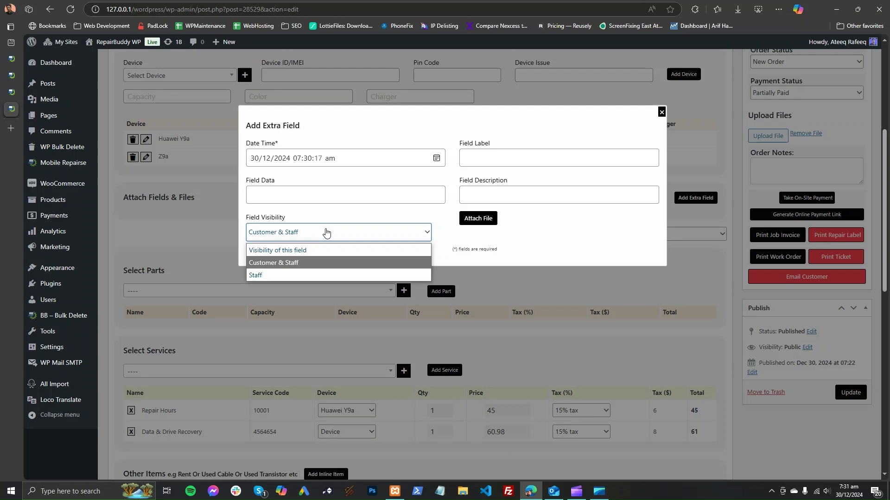
click(319, 276)
click(661, 112)
Step: In Job History, set log visibility to Customer can see and uncheck Email customer on public message
scroll(625, 308, down, 10)
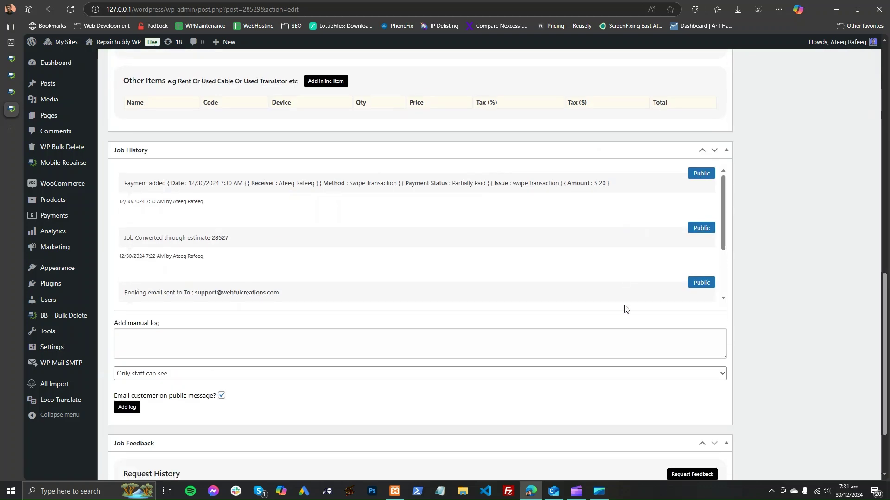
click(220, 238)
click(205, 282)
click(205, 282)
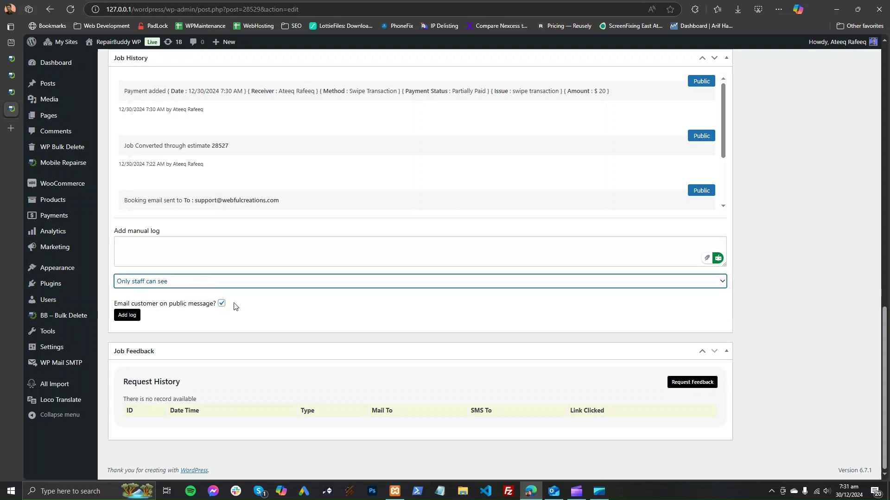
click(215, 284)
click(218, 307)
drag(113, 305, 214, 306)
click(221, 305)
scroll(310, 213, up, 2)
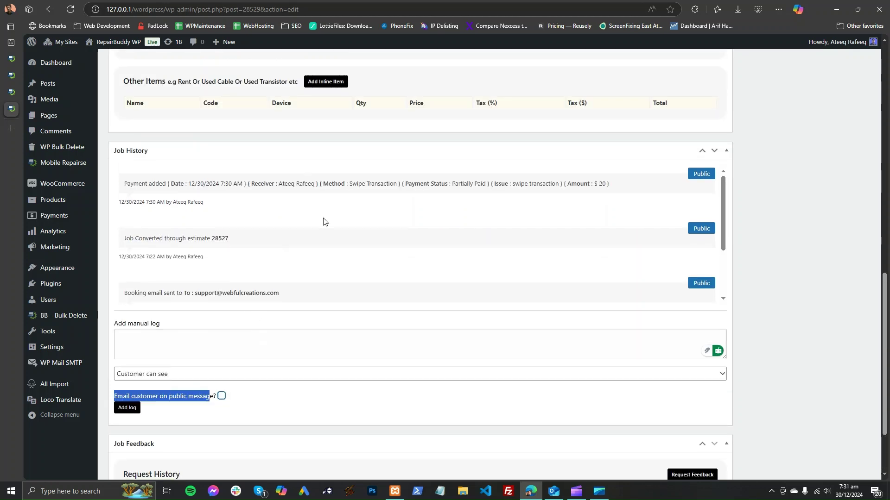
scroll(645, 274, down, 3)
scroll(773, 271, up, 15)
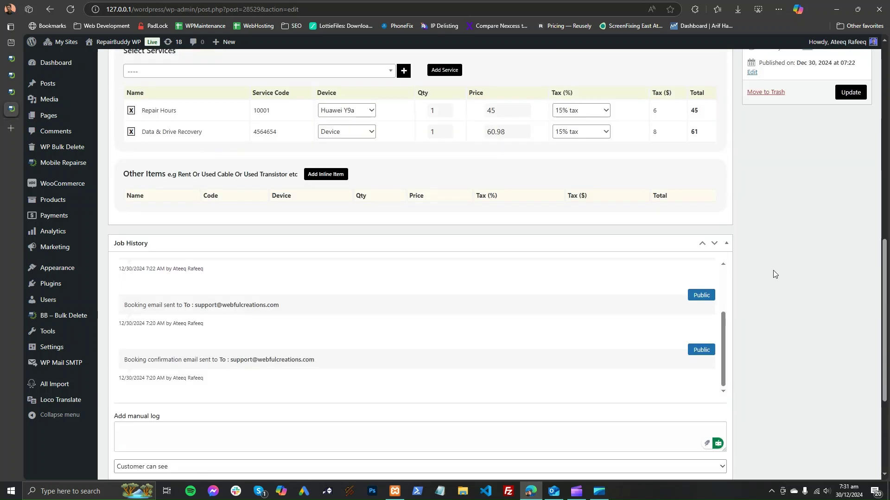
scroll(773, 271, up, 4)
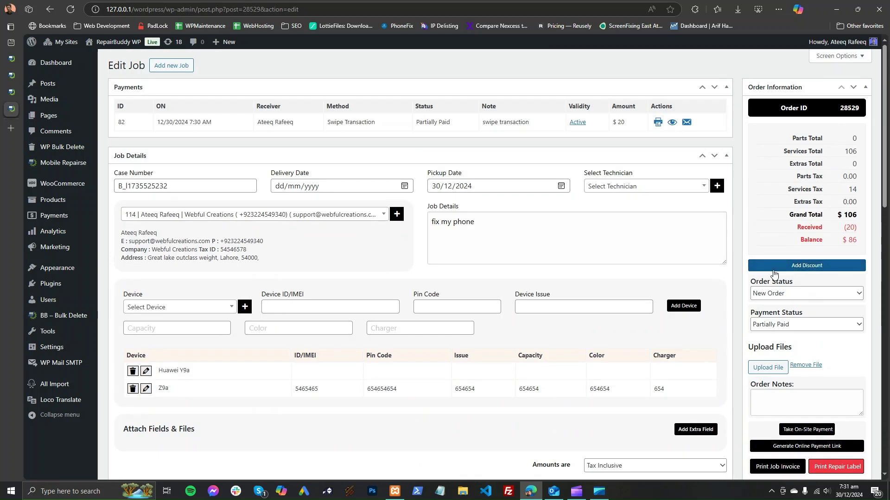